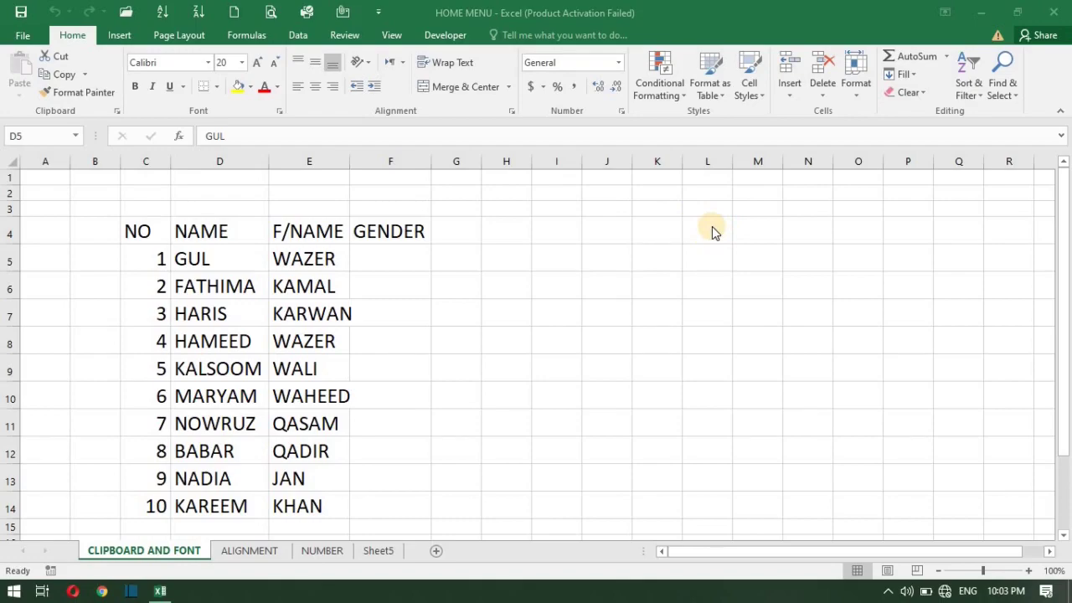
# - Type a test entry 'fj' into cell M4, then clear it again
pyautogui.doubleClick(712, 228)
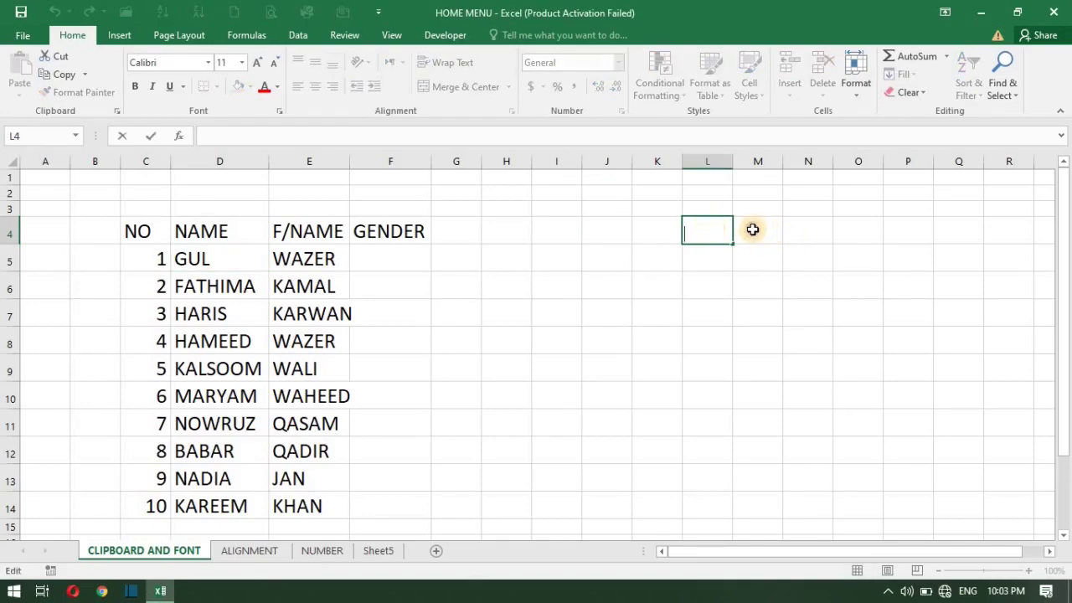
pyautogui.click(753, 230)
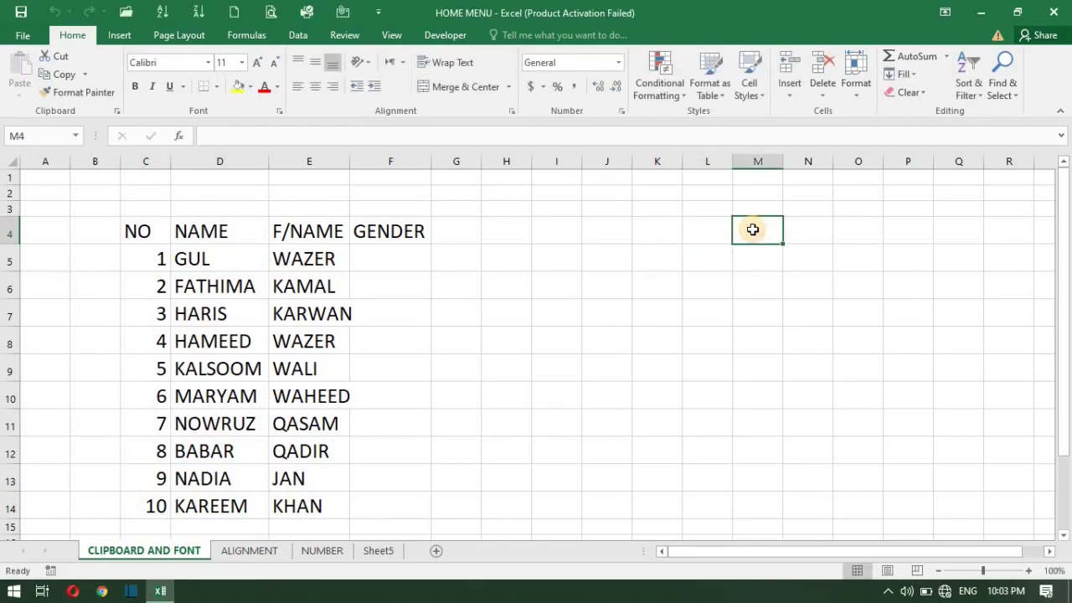
pyautogui.write('fjfjl')
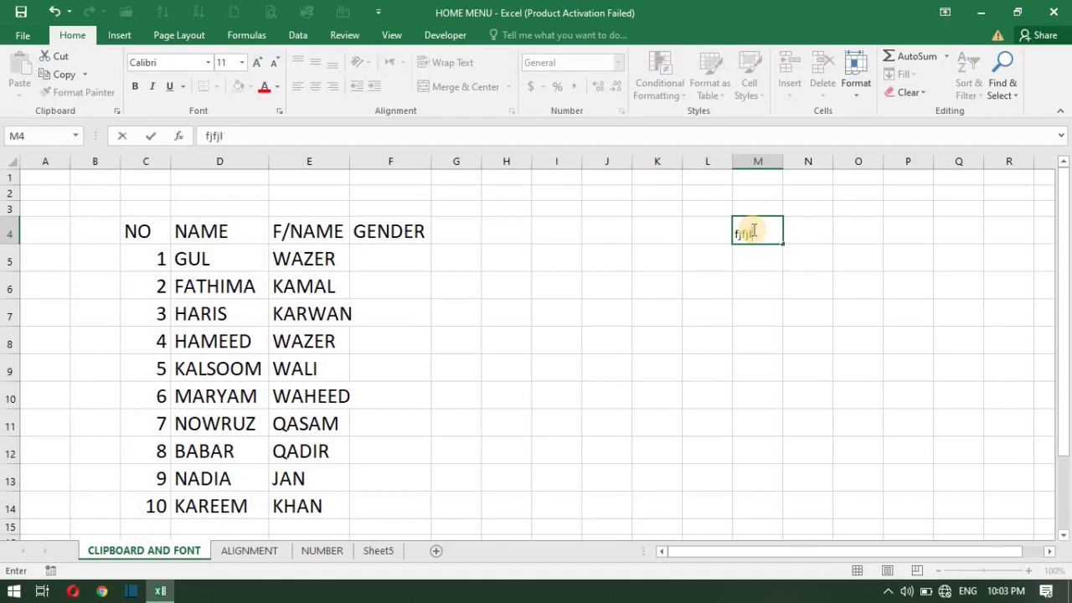
pyautogui.press('Return')
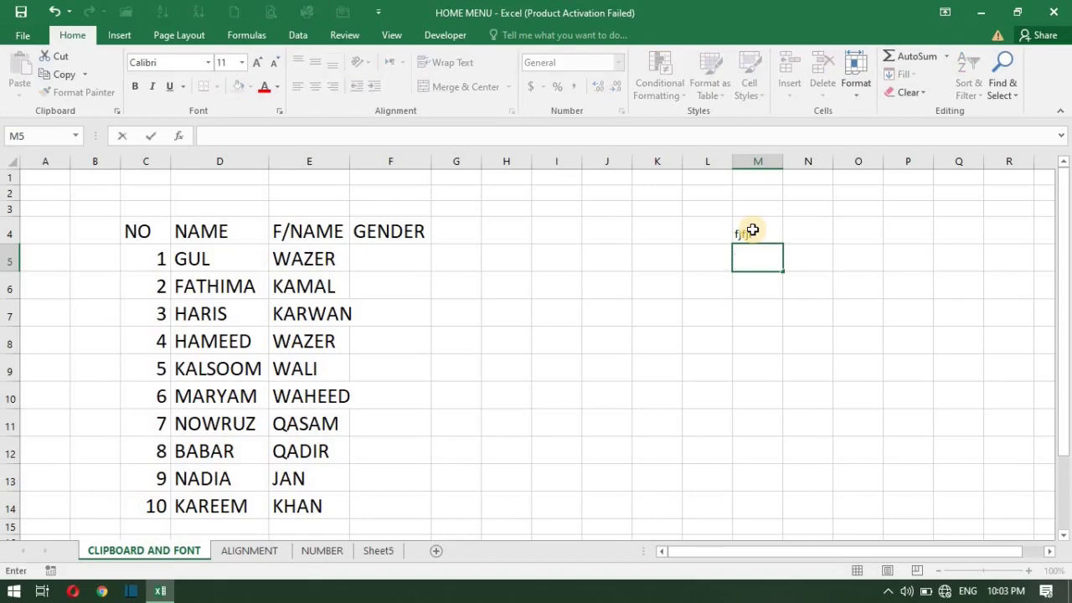
pyautogui.click(752, 230)
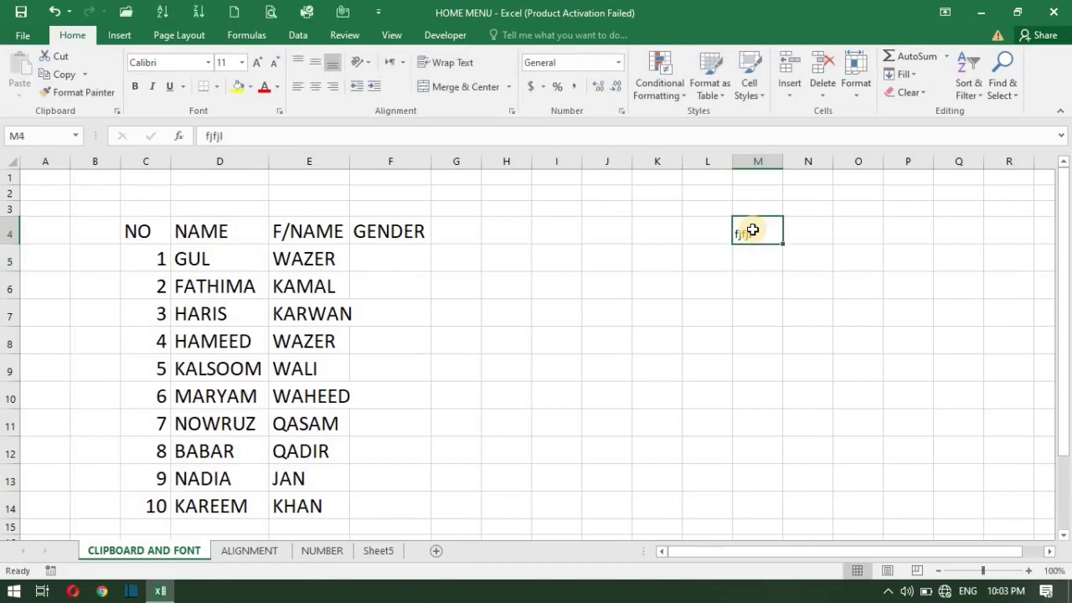
pyautogui.press('Tab')
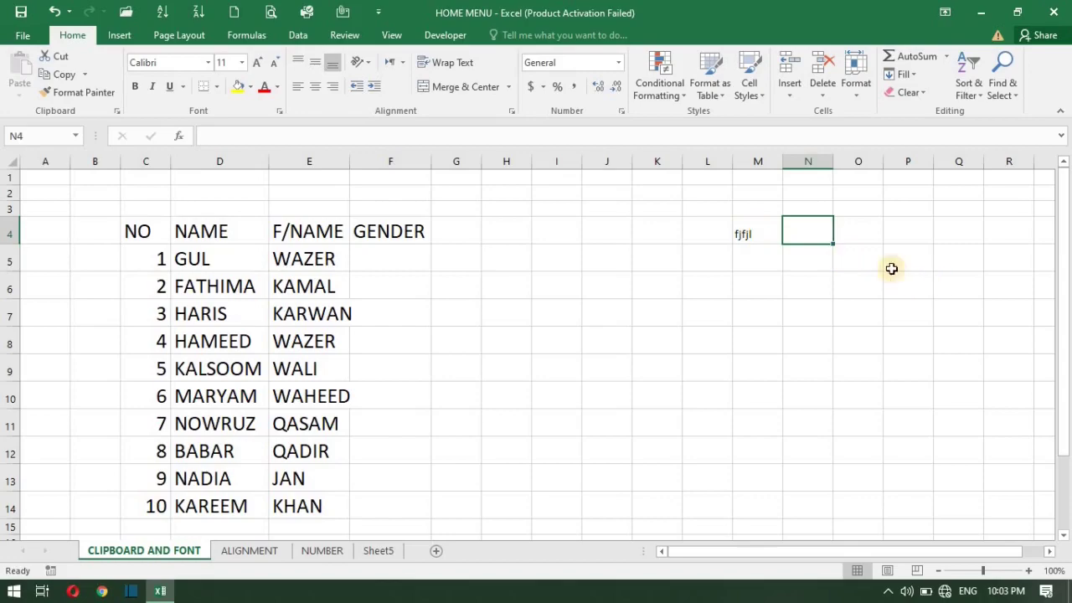
pyautogui.click(743, 223)
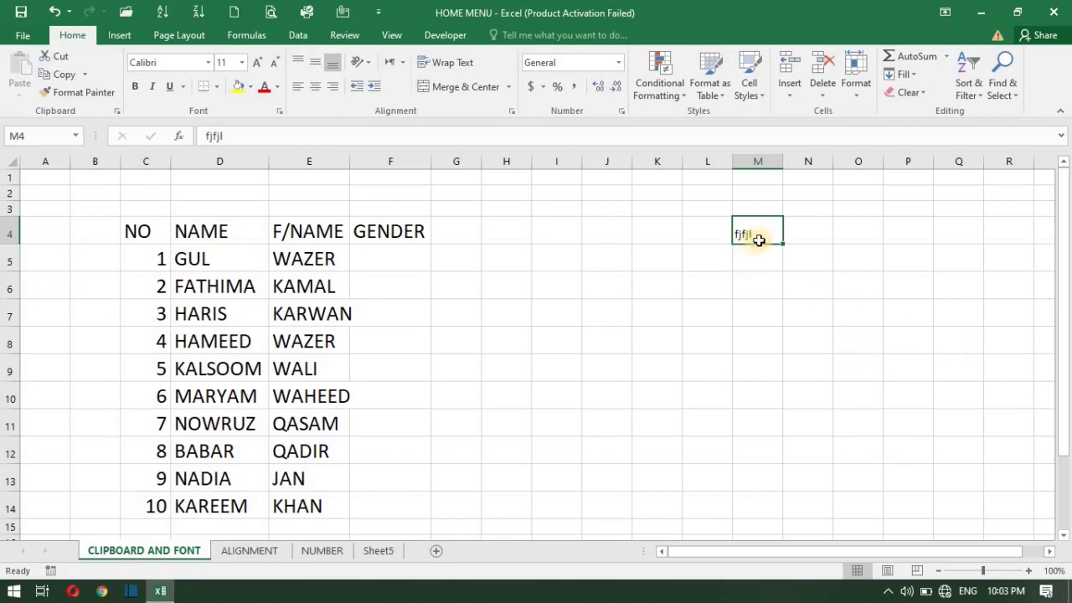
pyautogui.press('BackSpace')
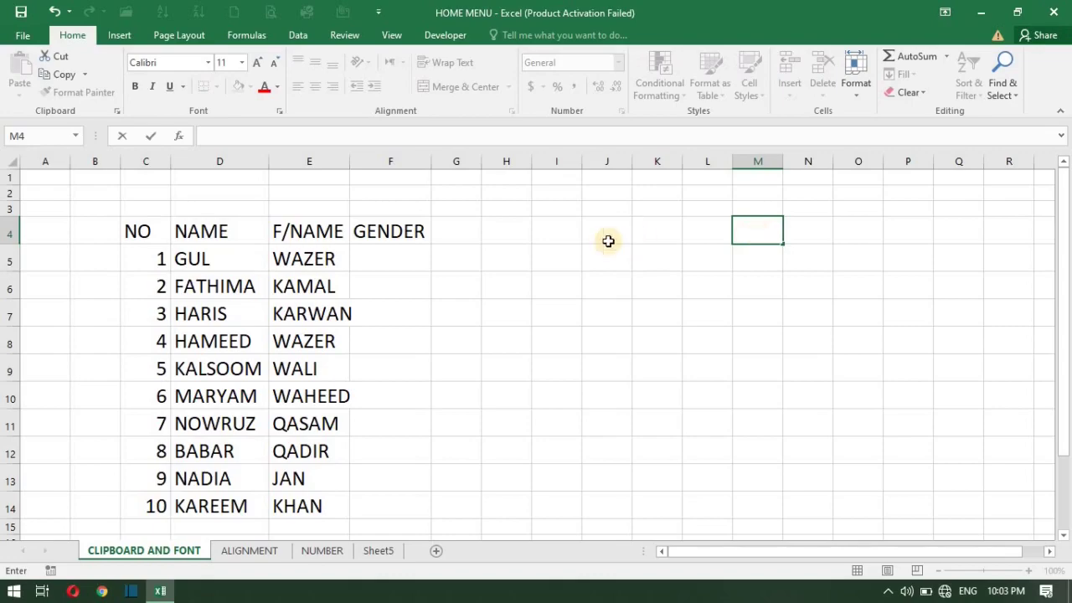
pyautogui.click(706, 251)
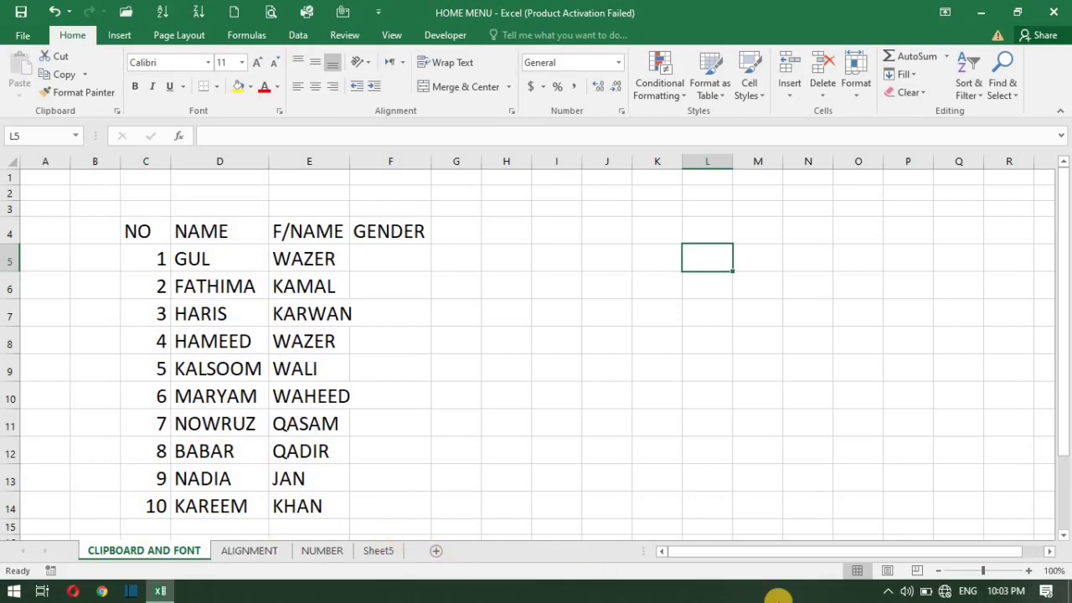
# - Scroll the sheet sideways to bring the name table back into view
pyautogui.rightClick(987, 551)
pyautogui.click(995, 552)
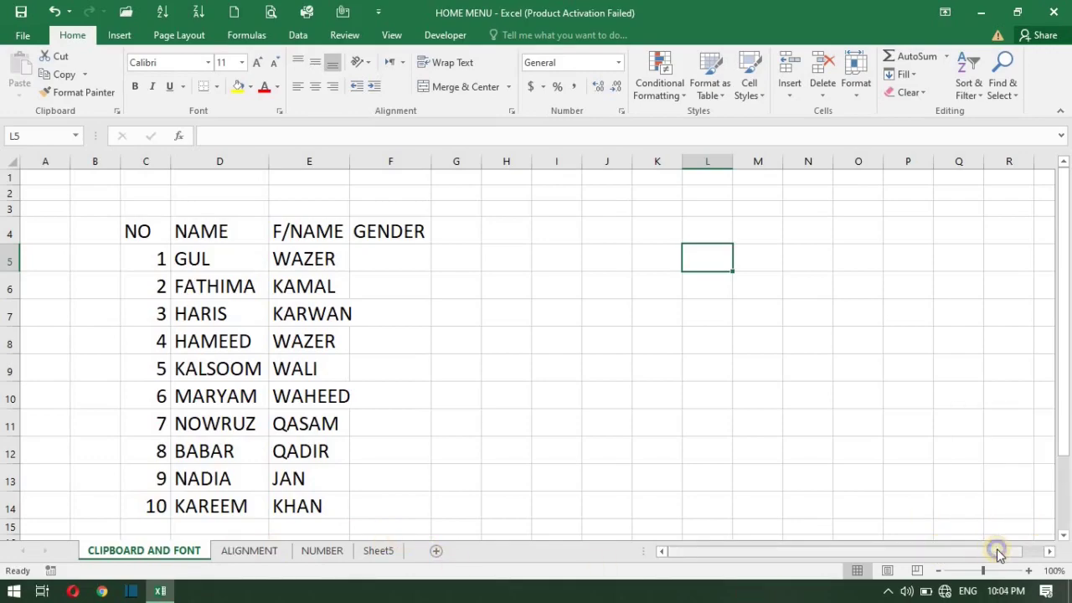
pyautogui.rightClick(995, 553)
pyautogui.click(942, 553)
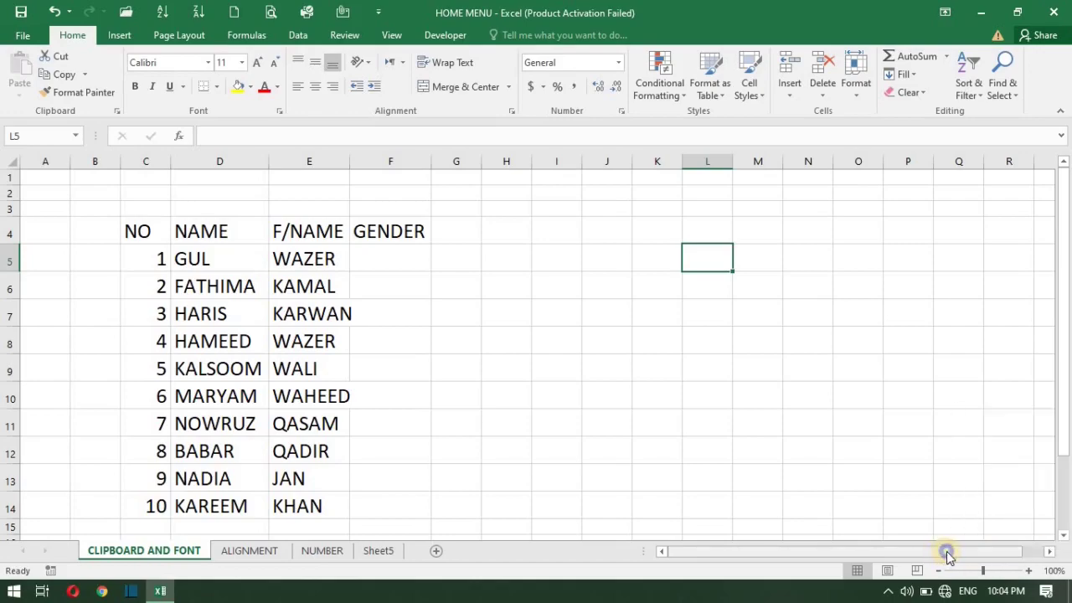
pyautogui.rightClick(961, 553)
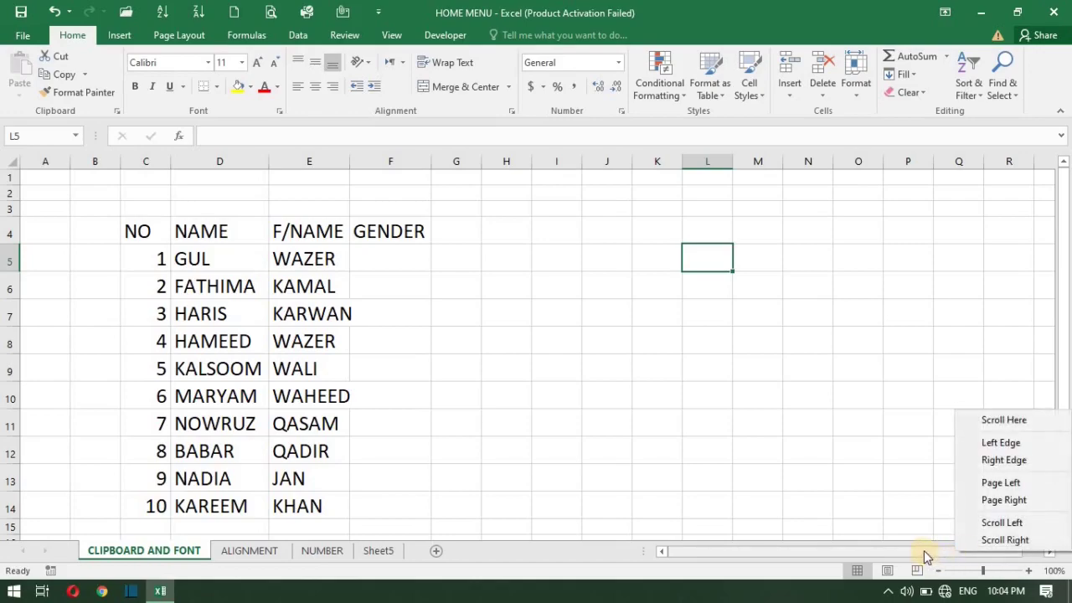
pyautogui.click(925, 552)
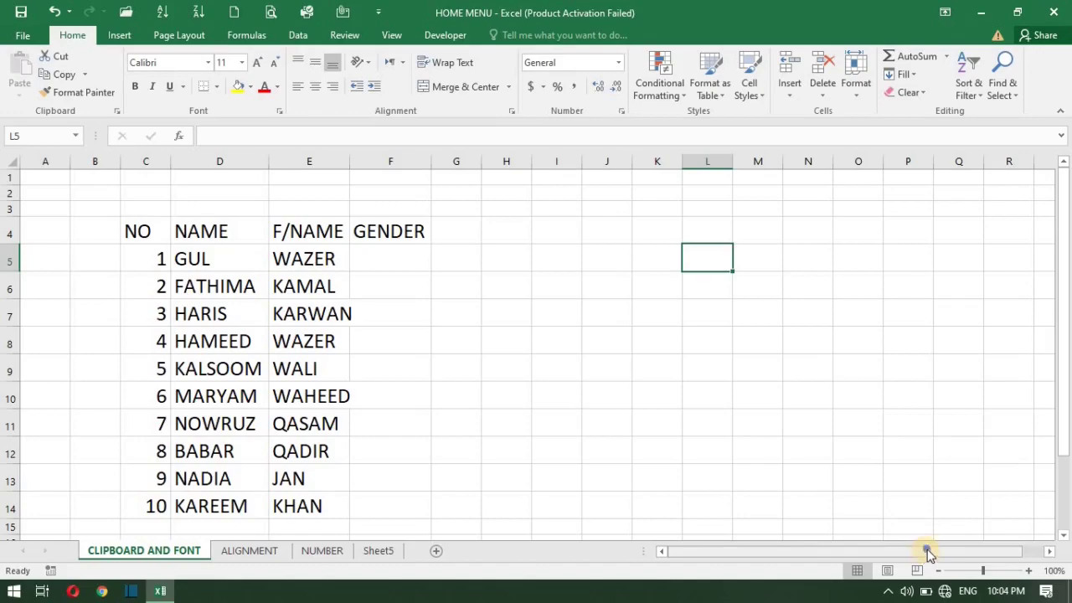
pyautogui.rightClick(902, 552)
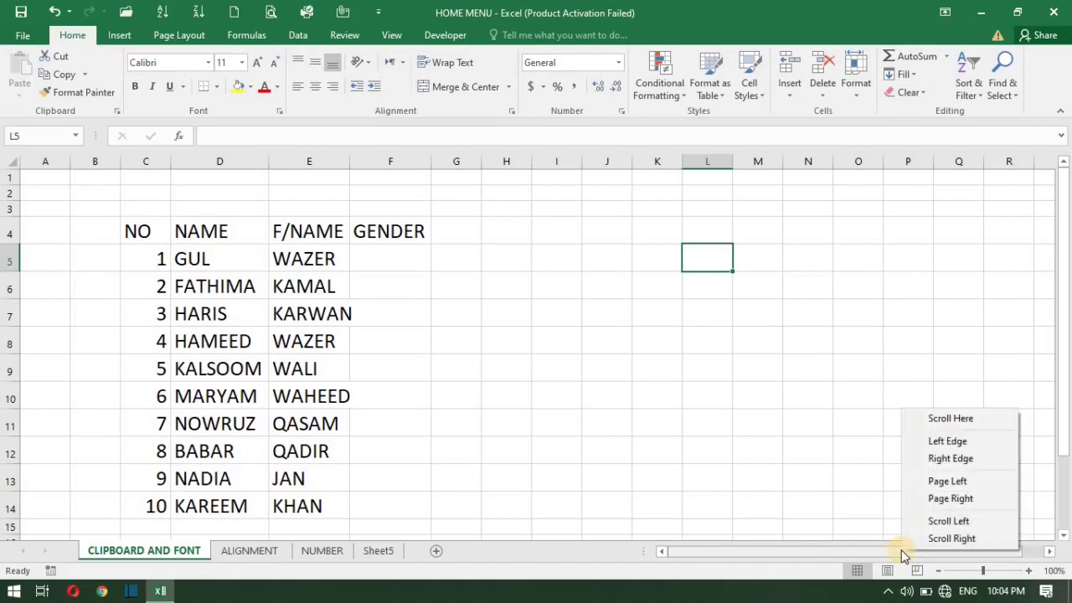
pyautogui.click(1049, 551)
pyautogui.click(1050, 552)
pyautogui.moveTo(1052, 552); pyautogui.dragTo(1052, 552)
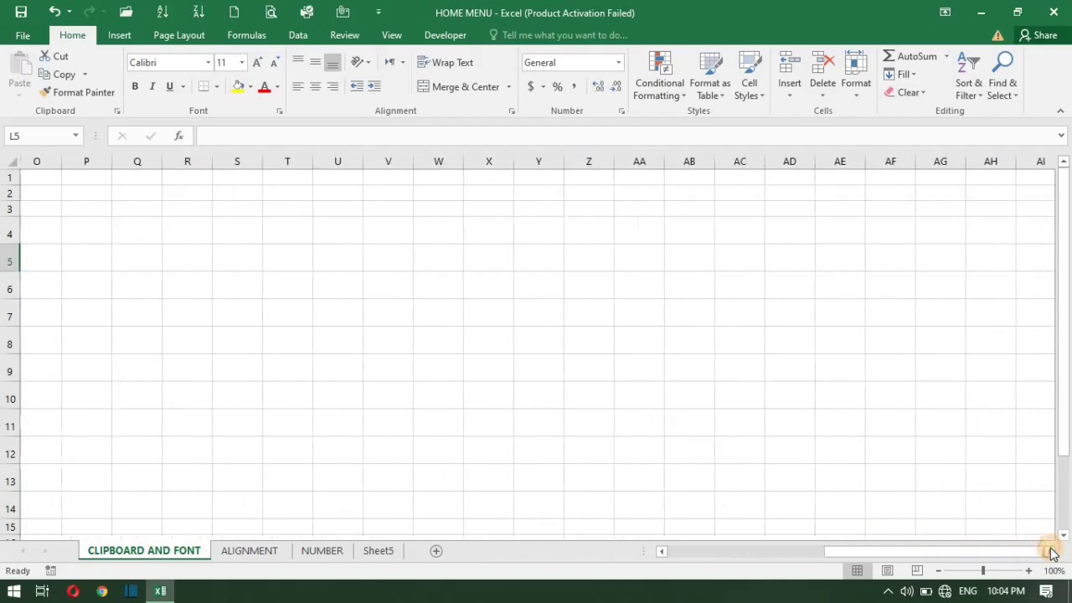
pyautogui.rightClick(867, 552)
pyautogui.click(838, 547)
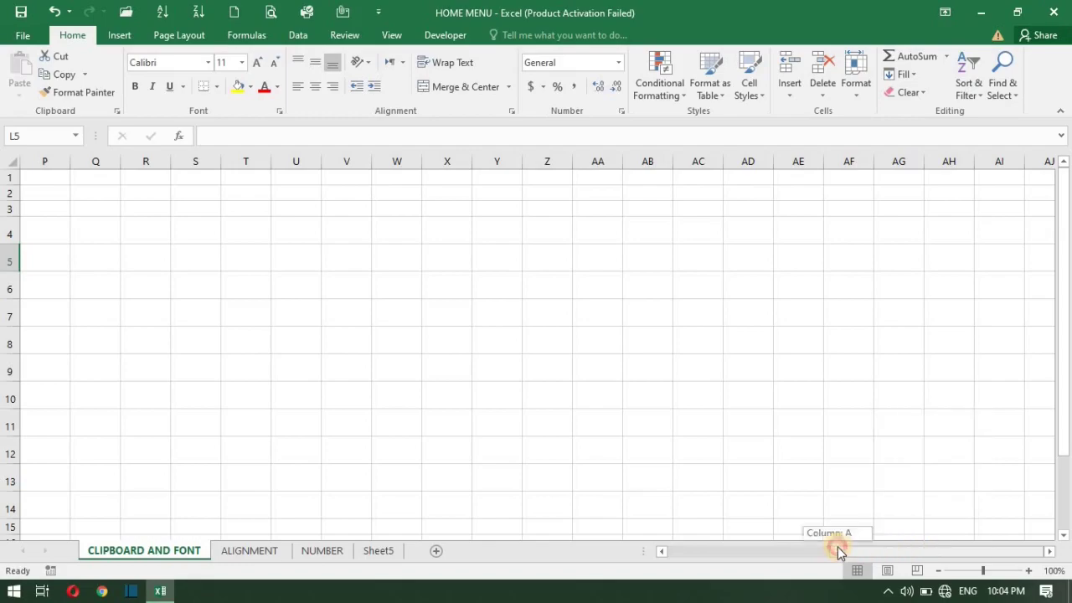
pyautogui.moveTo(821, 548); pyautogui.dragTo(662, 555)
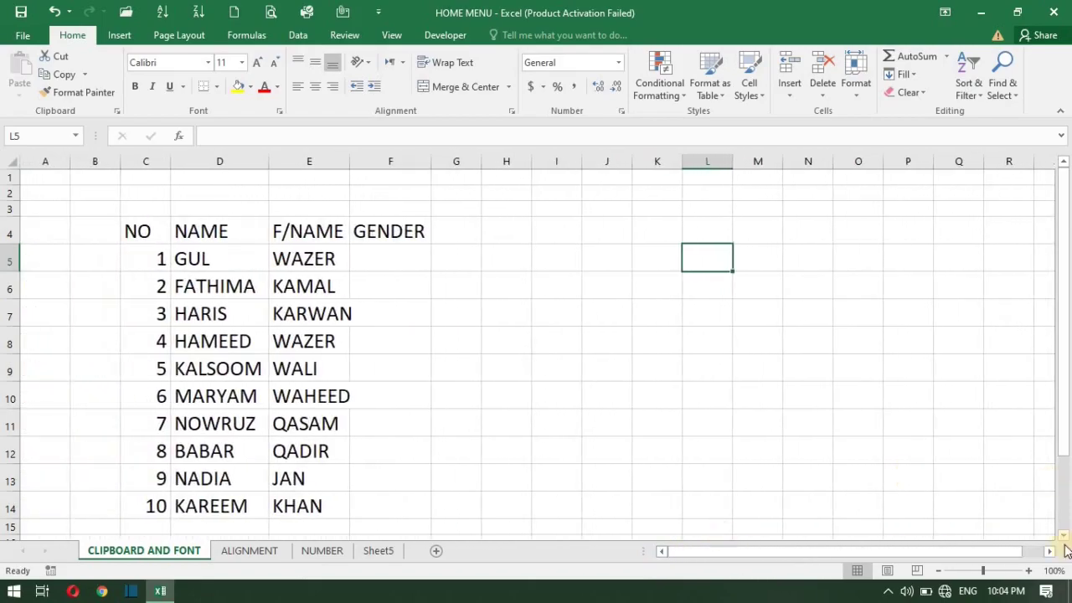
pyautogui.moveTo(1065, 536); pyautogui.dragTo(1065, 536)
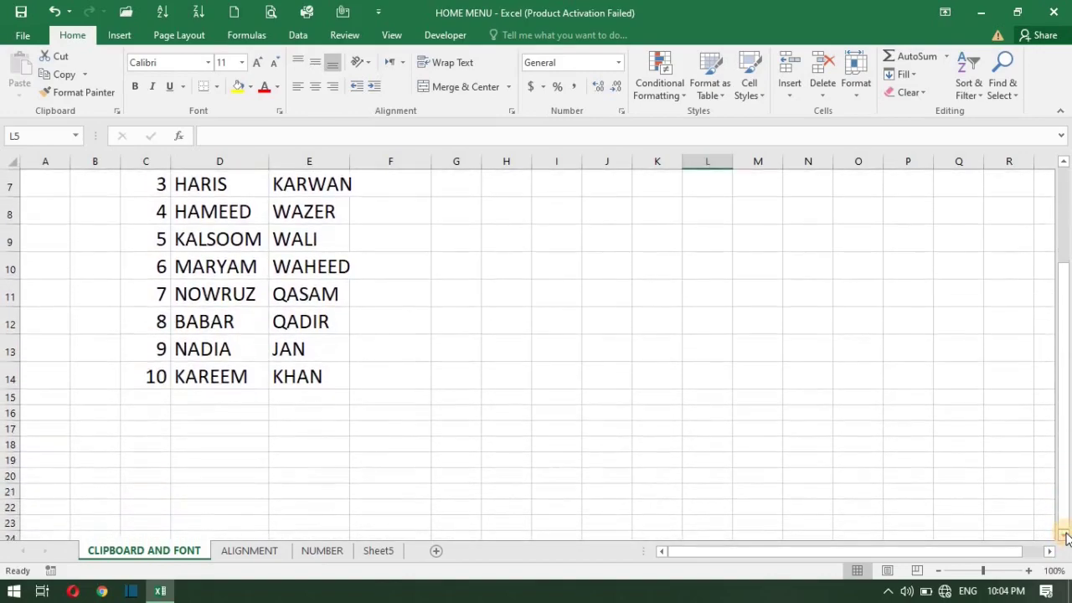
pyautogui.moveTo(1065, 537); pyautogui.dragTo(1066, 536)
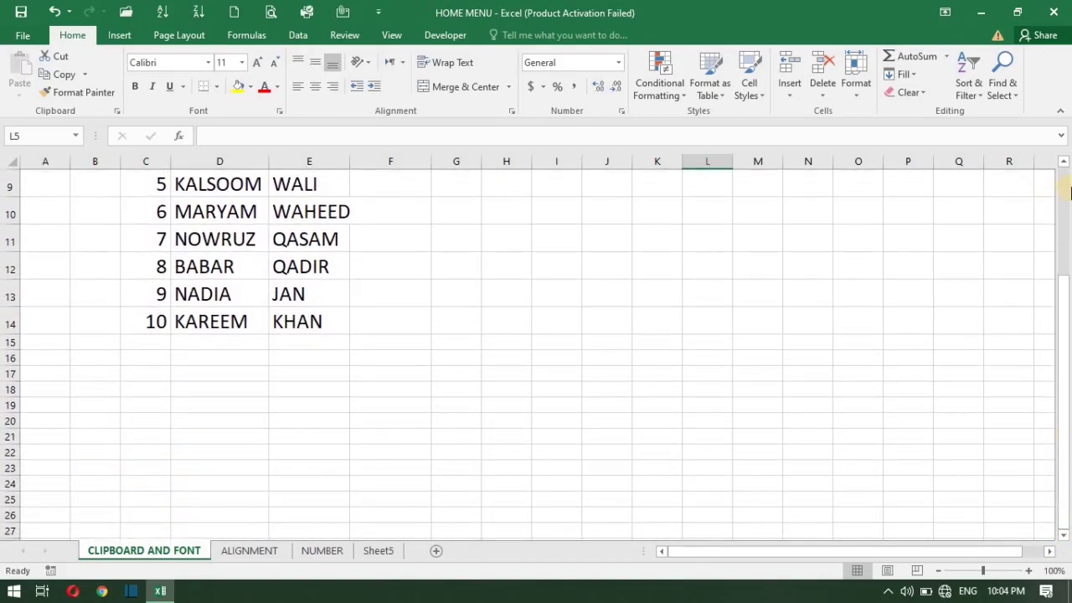
pyautogui.moveTo(1062, 160); pyautogui.dragTo(1062, 159)
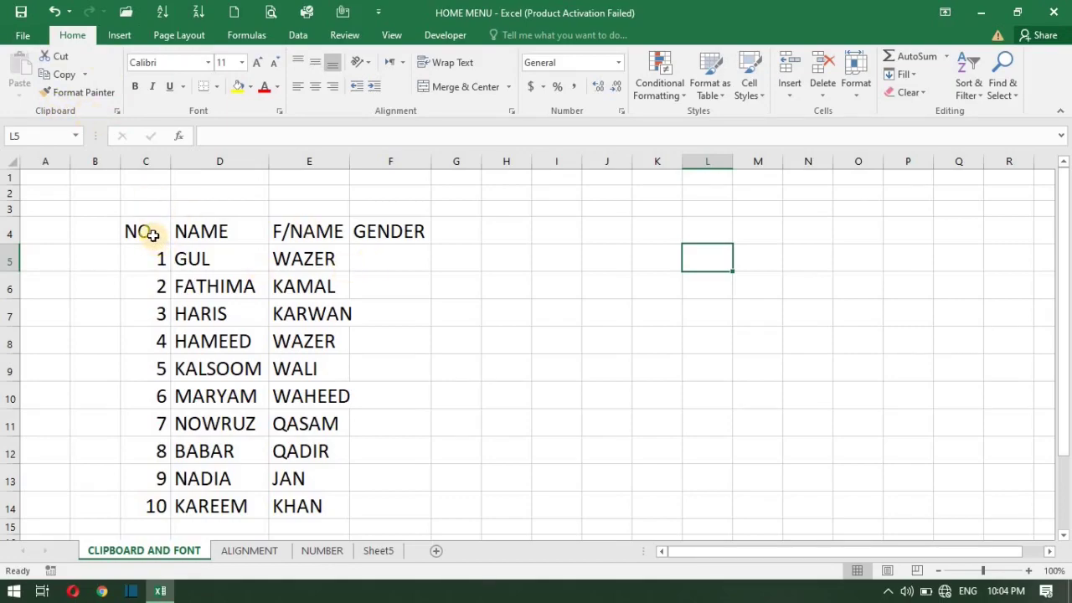
# - Reselect the GENDER header in F4 and Format Paint its style onto cell F5
pyautogui.moveTo(148, 235)
pyautogui.mouseDown()
pyautogui.moveTo(261, 258)
pyautogui.moveTo(394, 316)
pyautogui.mouseUp()
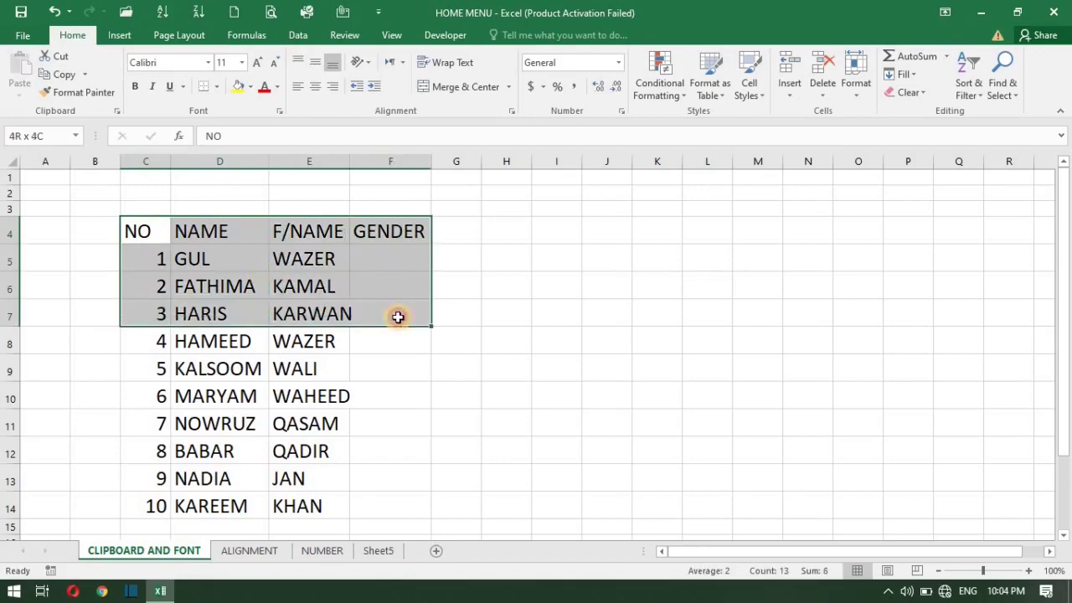
pyautogui.click(424, 366)
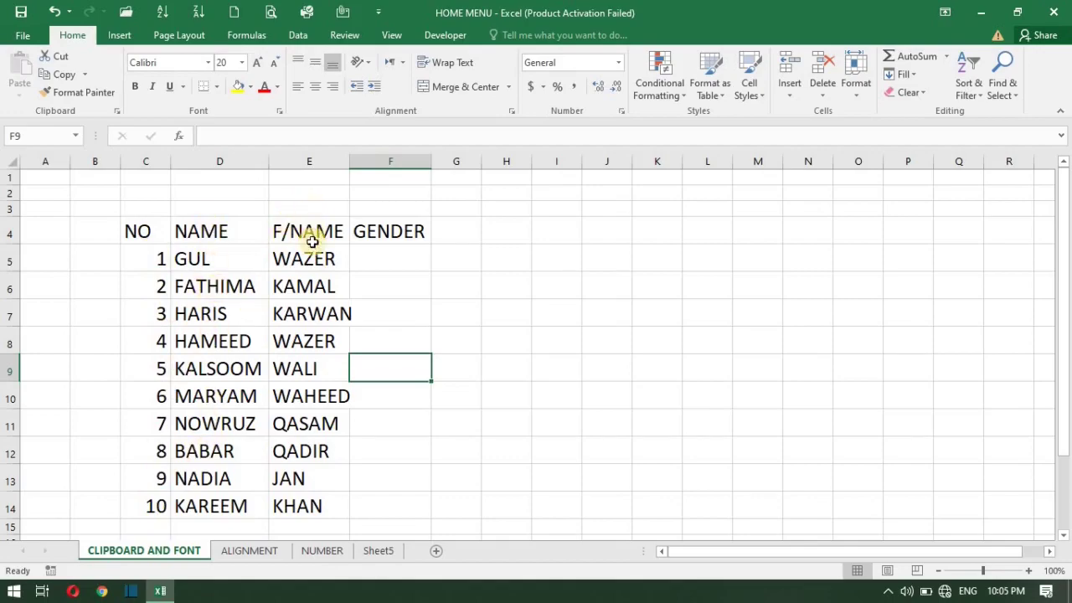
pyautogui.doubleClick(389, 230)
pyautogui.moveTo(414, 231); pyautogui.dragTo(429, 233)
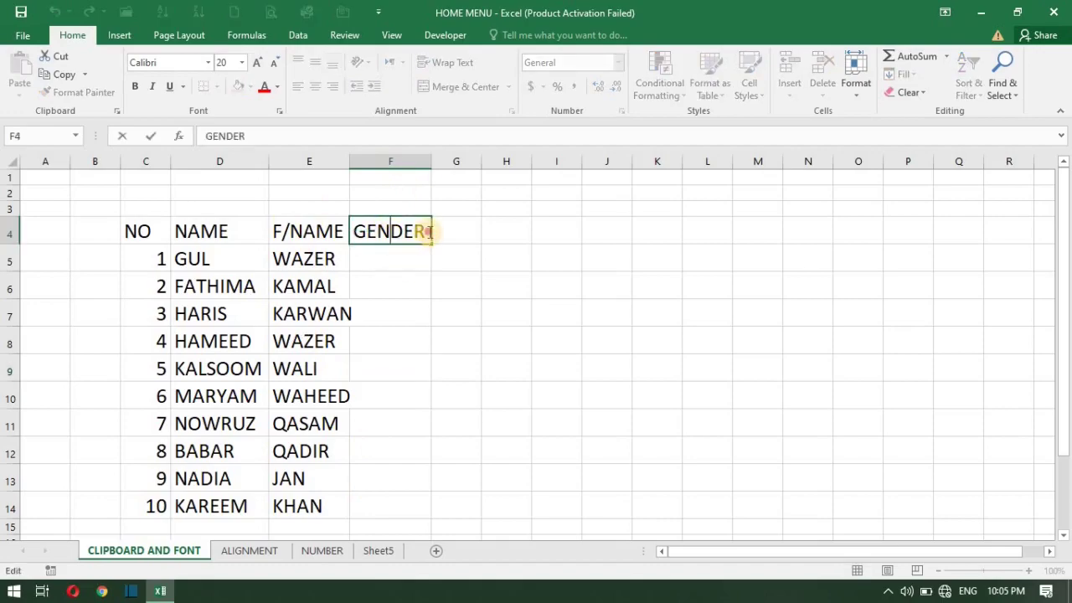
pyautogui.click(454, 232)
pyautogui.click(396, 236)
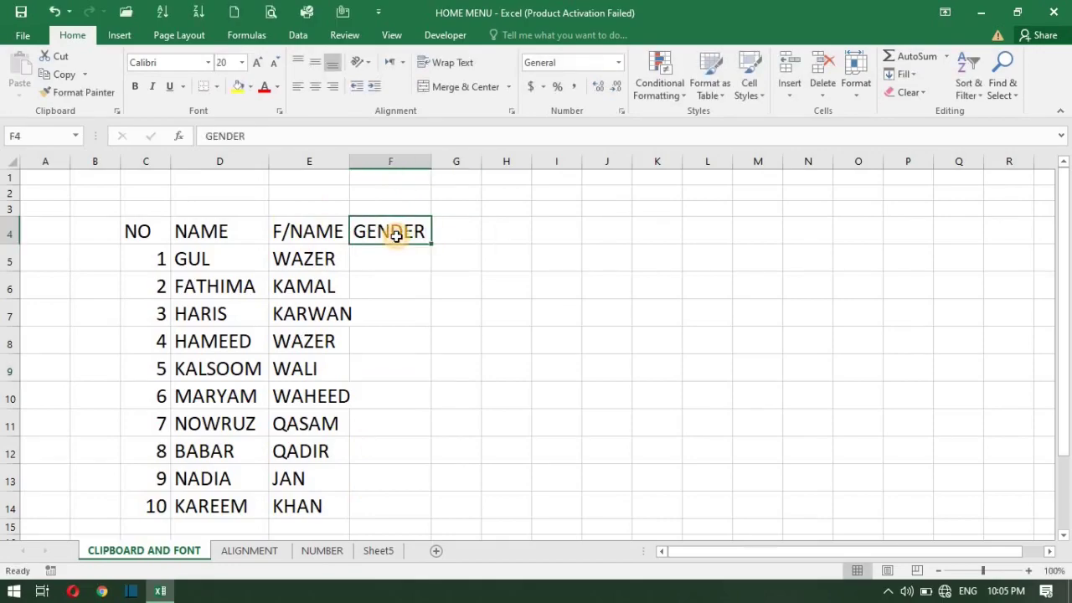
pyautogui.click(444, 234)
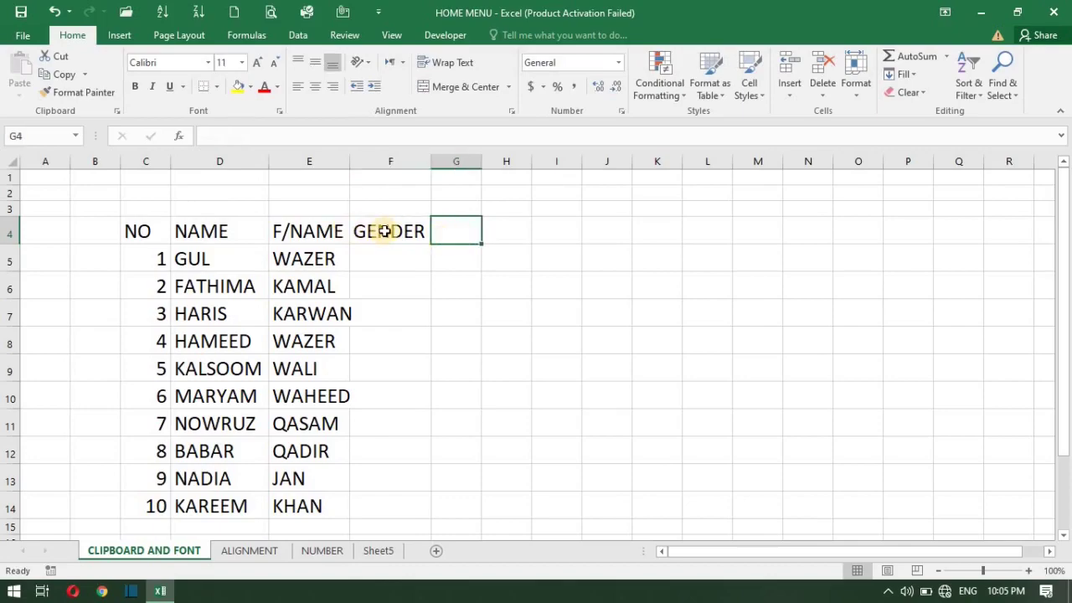
pyautogui.click(384, 231)
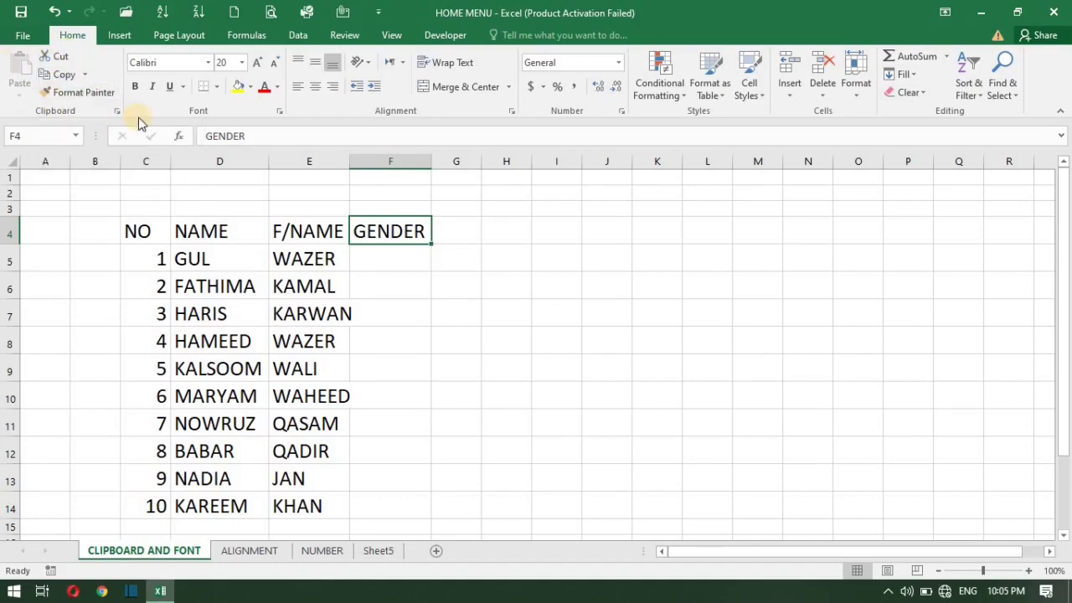
pyautogui.click(94, 94)
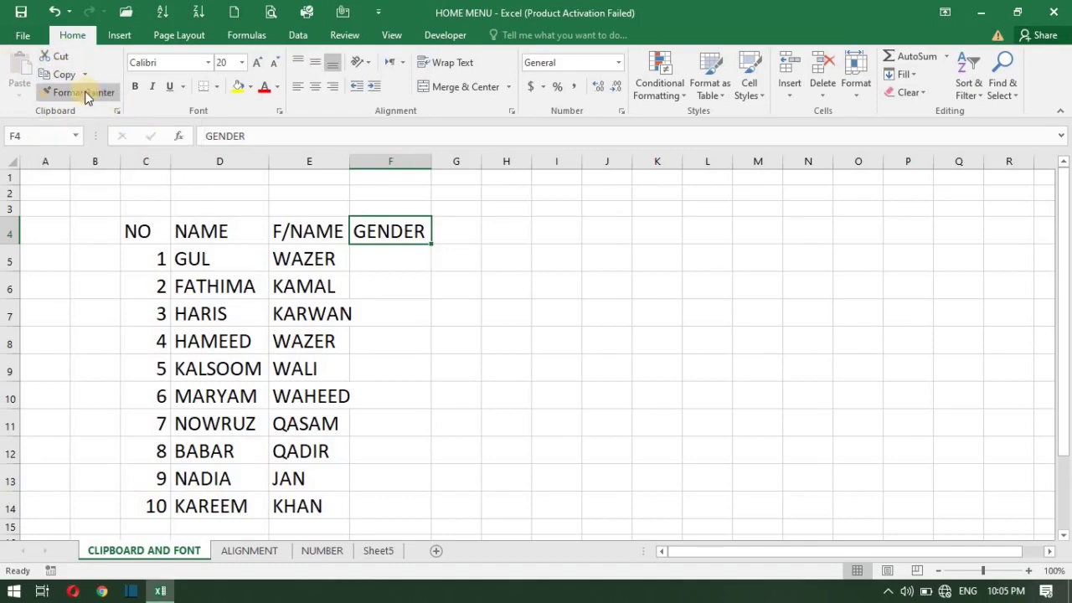
pyautogui.click(378, 254)
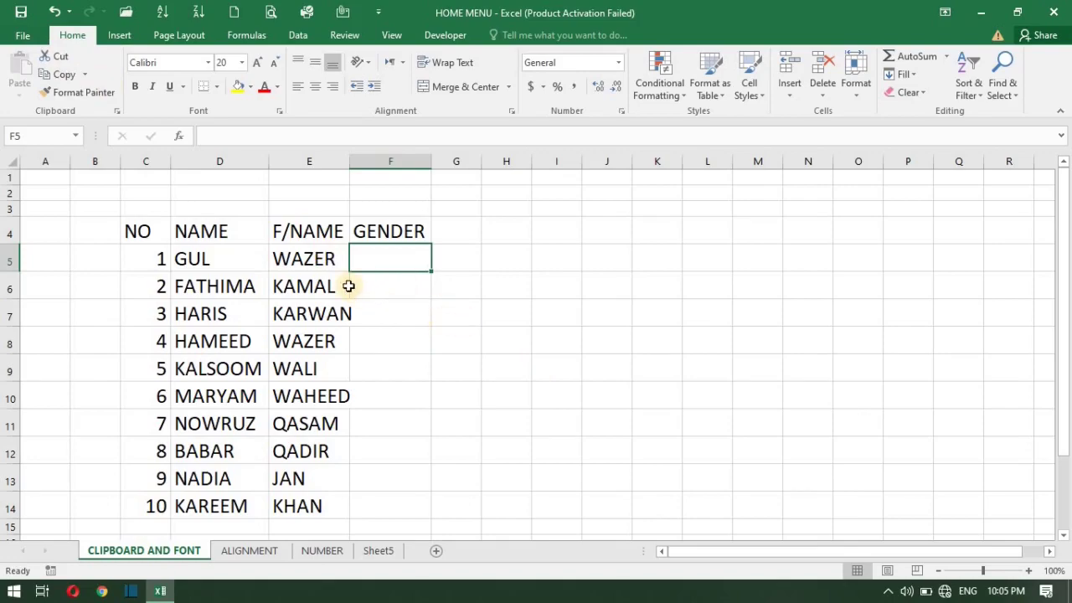
pyautogui.click(308, 258)
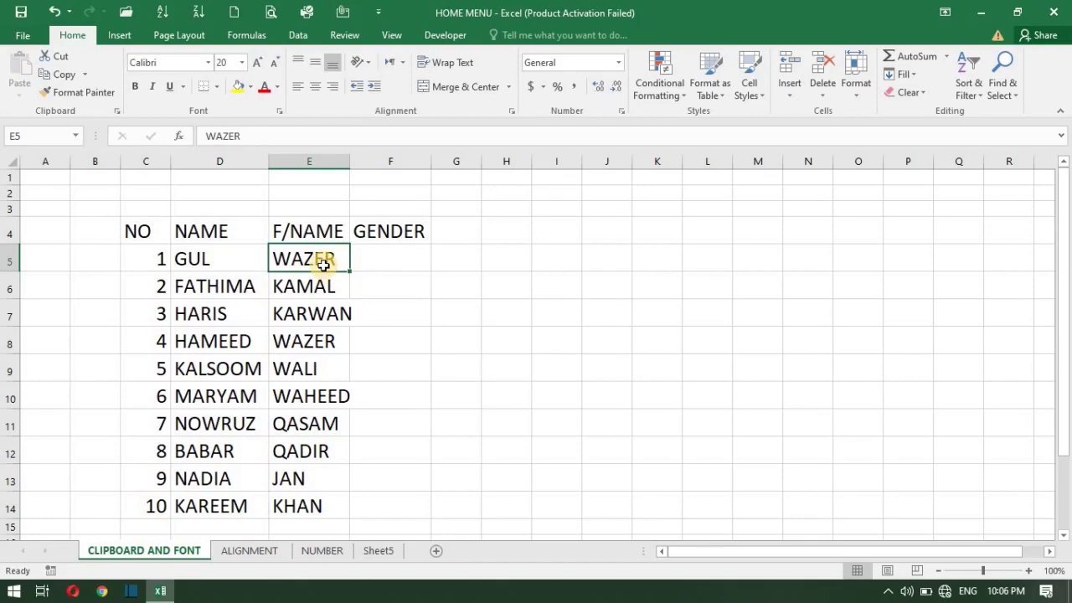
pyautogui.rightClick(322, 260)
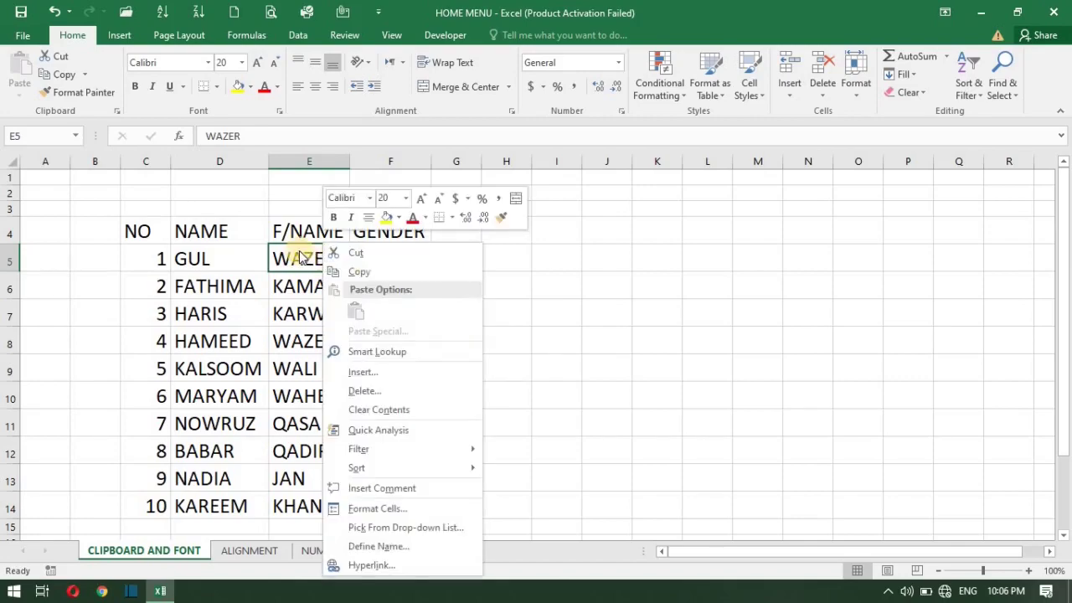
pyautogui.click(358, 252)
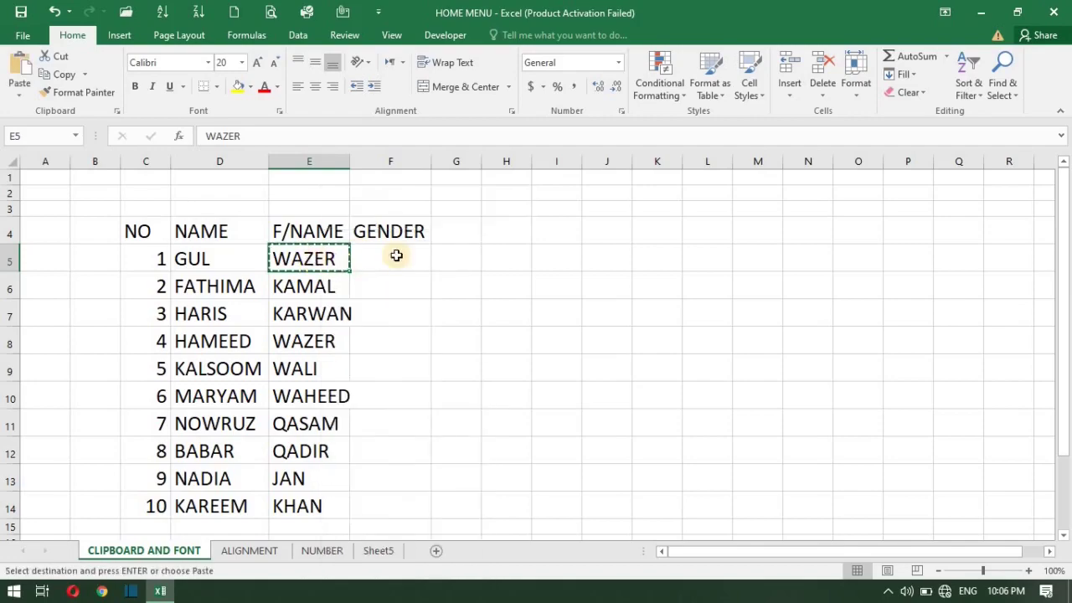
pyautogui.click(512, 262)
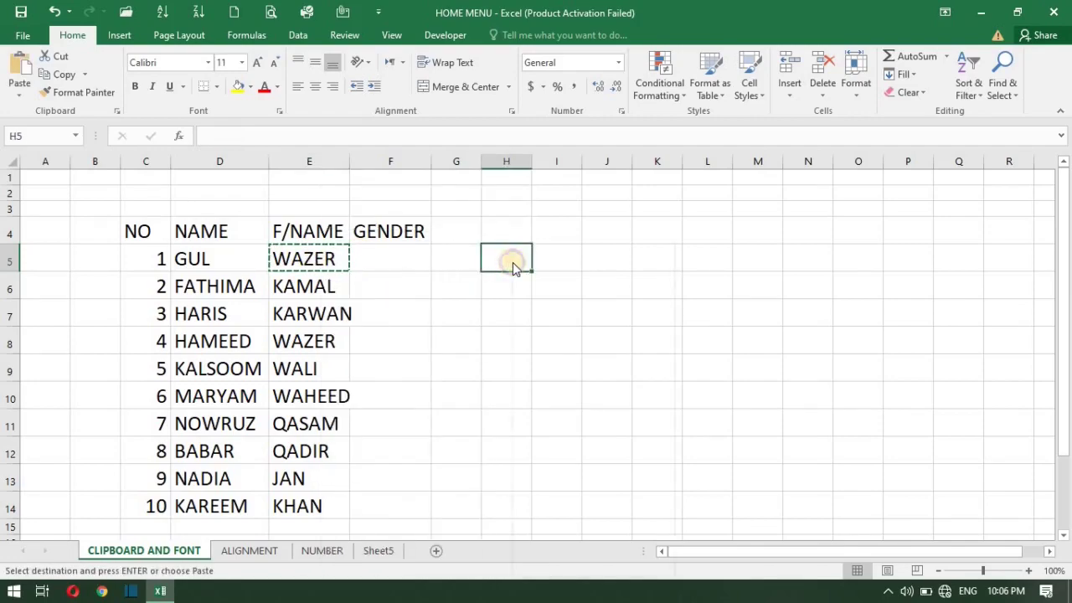
pyautogui.rightClick(512, 263)
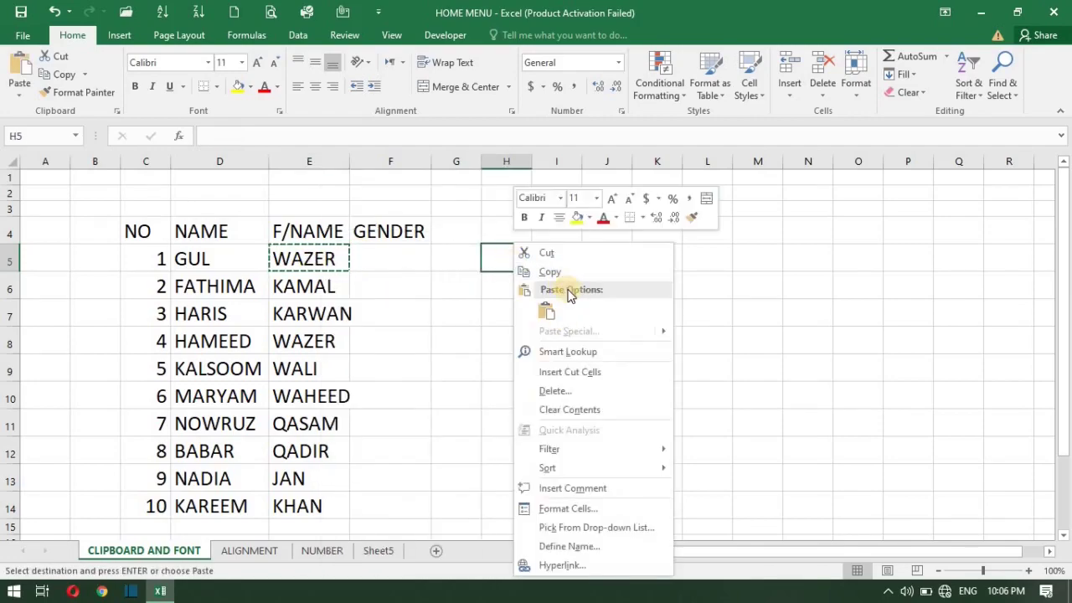
pyautogui.click(494, 256)
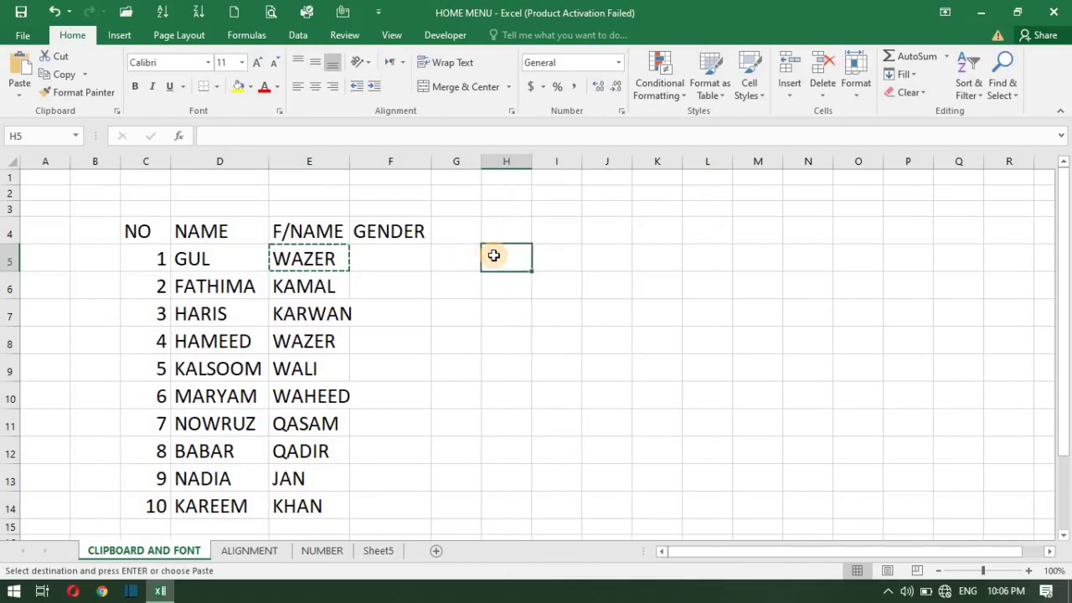
pyautogui.press('Return')
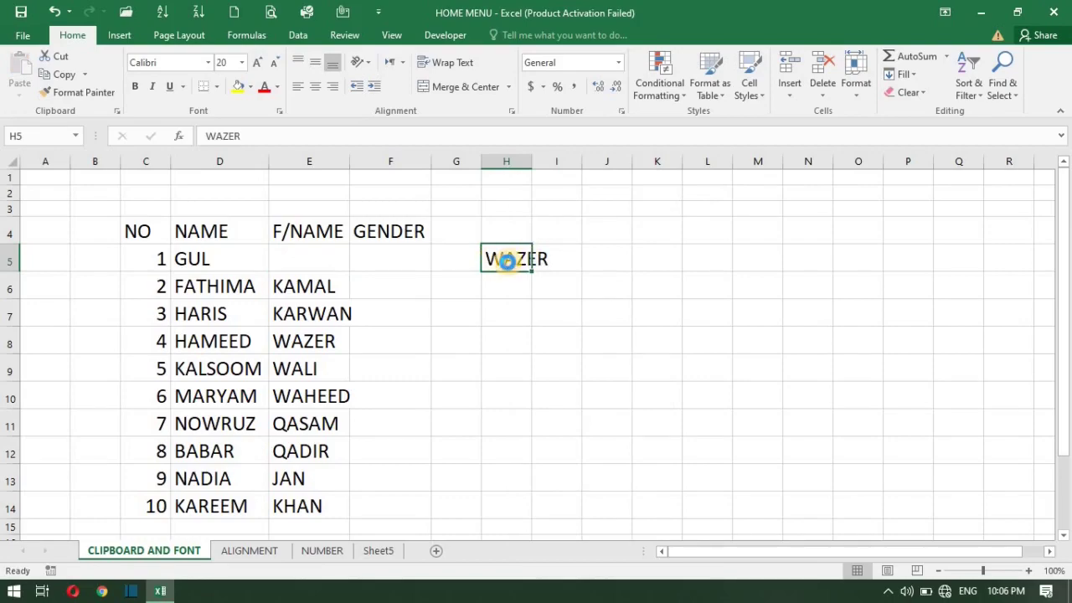
pyautogui.hotkey('ctrl', 'z')
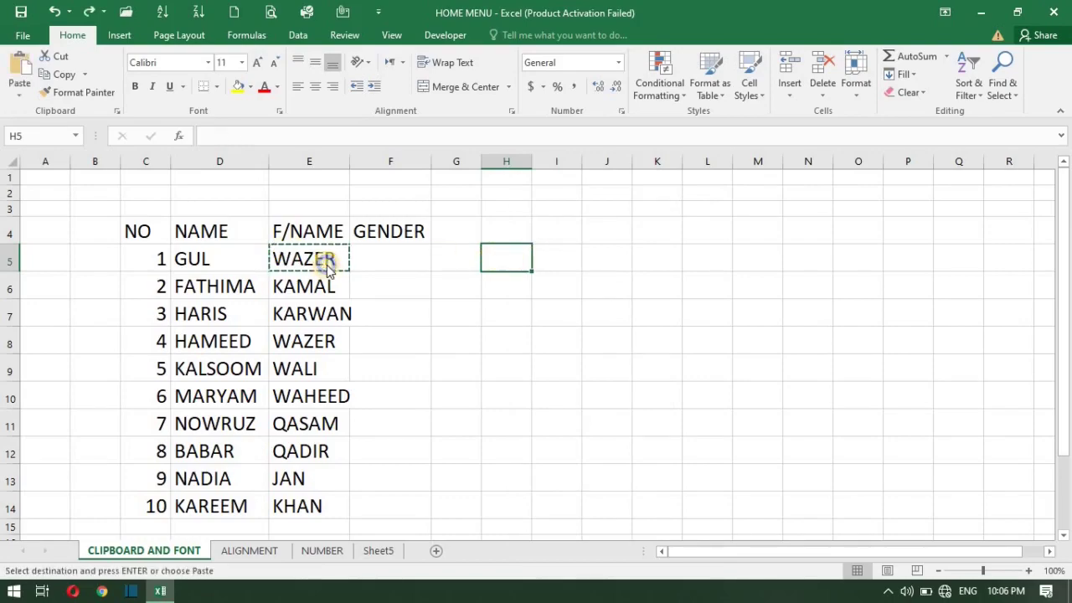
pyautogui.rightClick(328, 269)
pyautogui.click(369, 270)
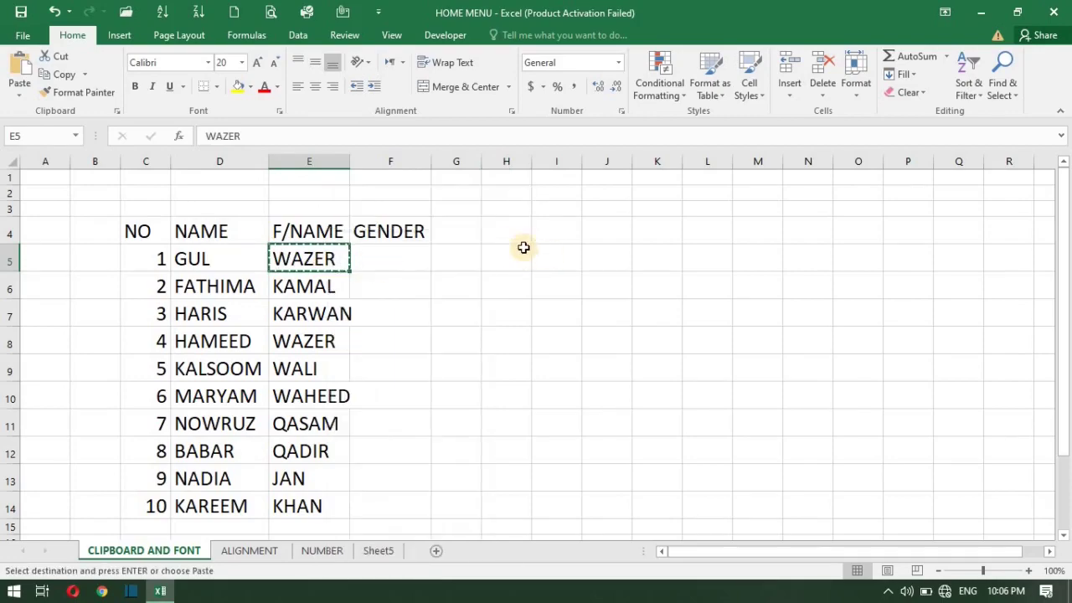
pyautogui.press('Right')
pyautogui.click(508, 257)
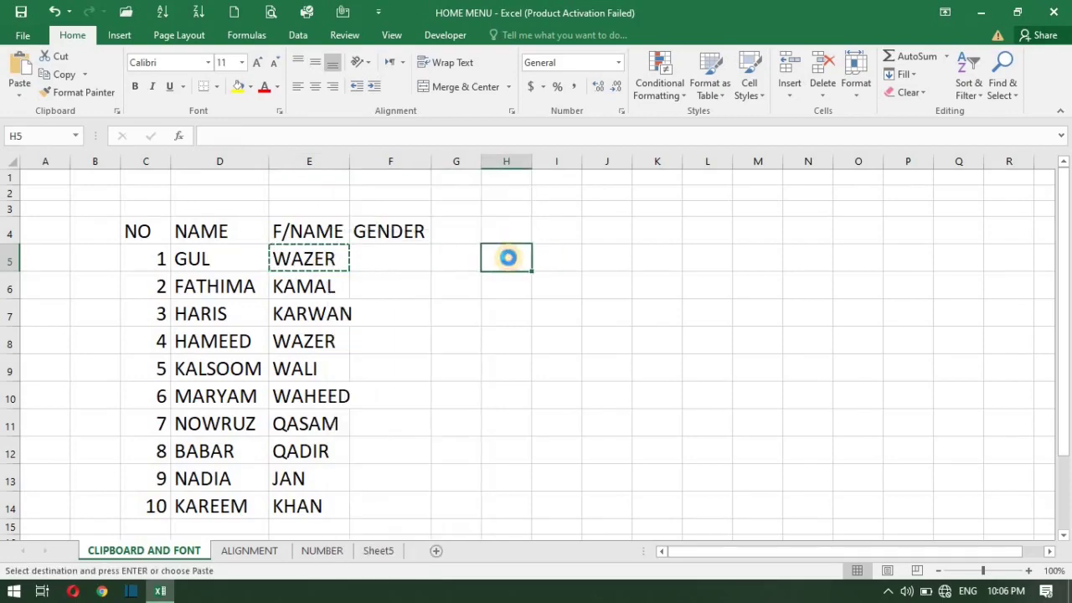
pyautogui.hotkey('ctrl', 'v')
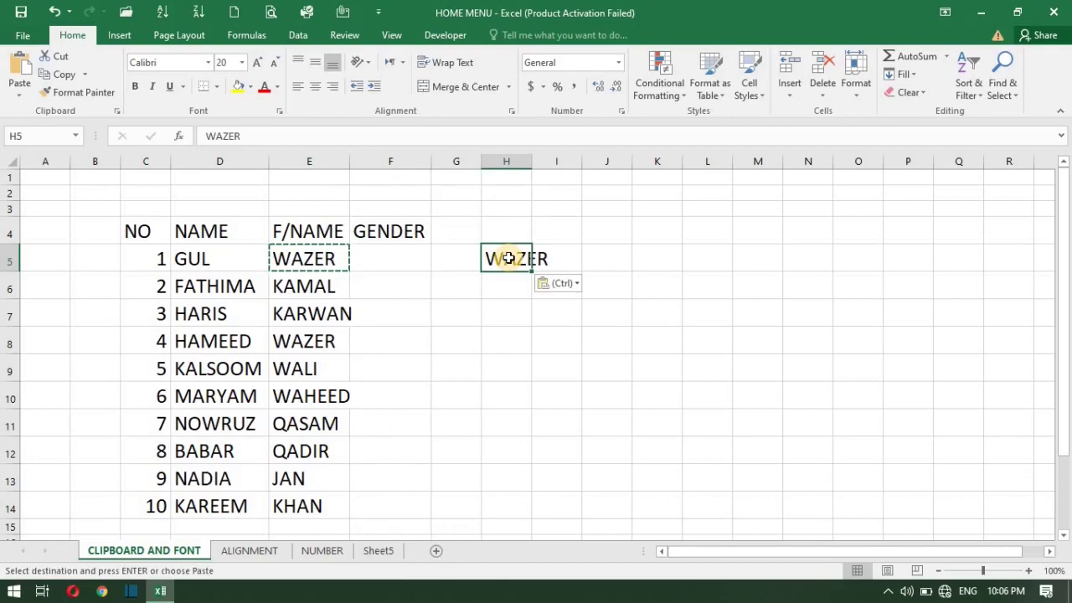
pyautogui.hotkey('ctrl', 'z')
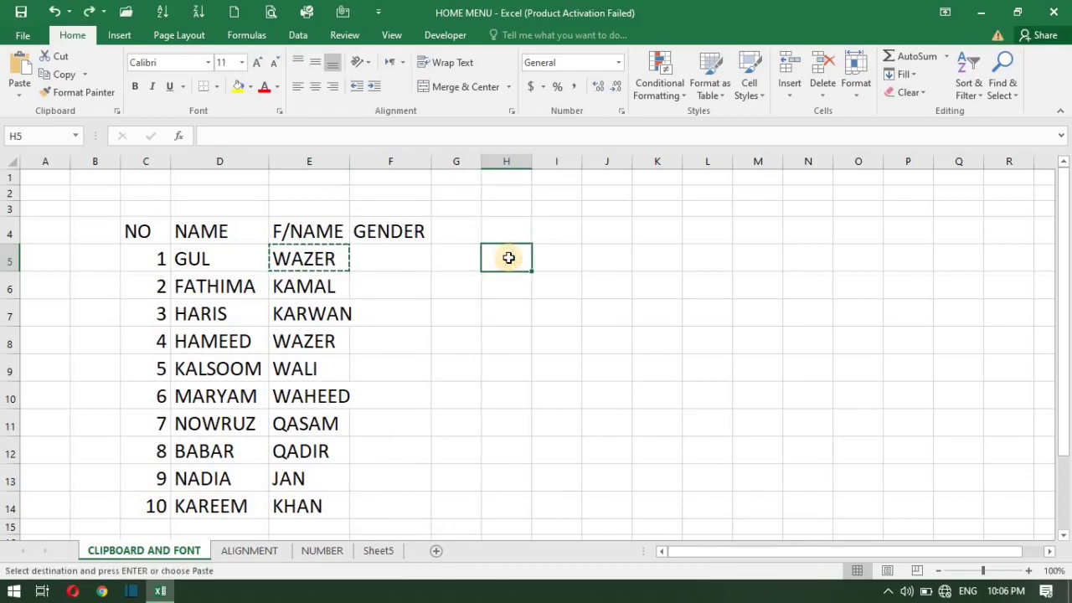
pyautogui.click(315, 262)
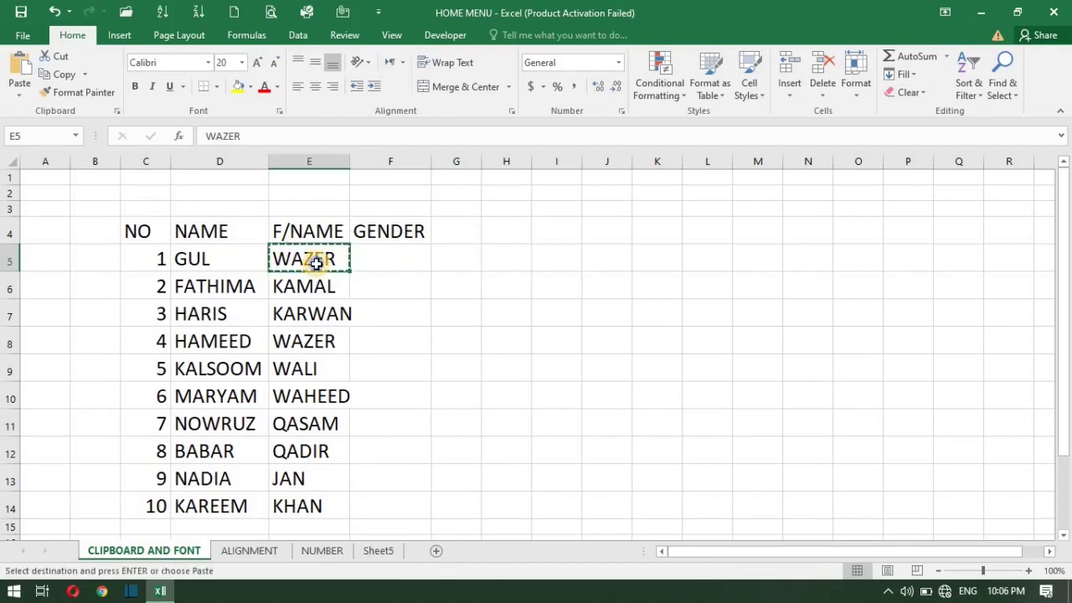
pyautogui.rightClick(315, 262)
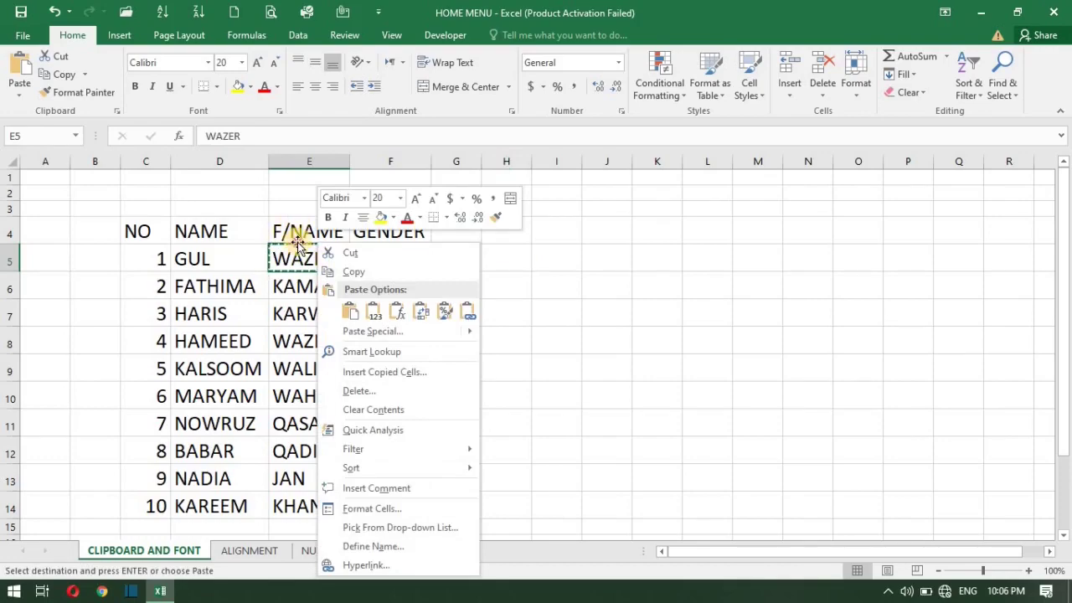
pyautogui.click(305, 248)
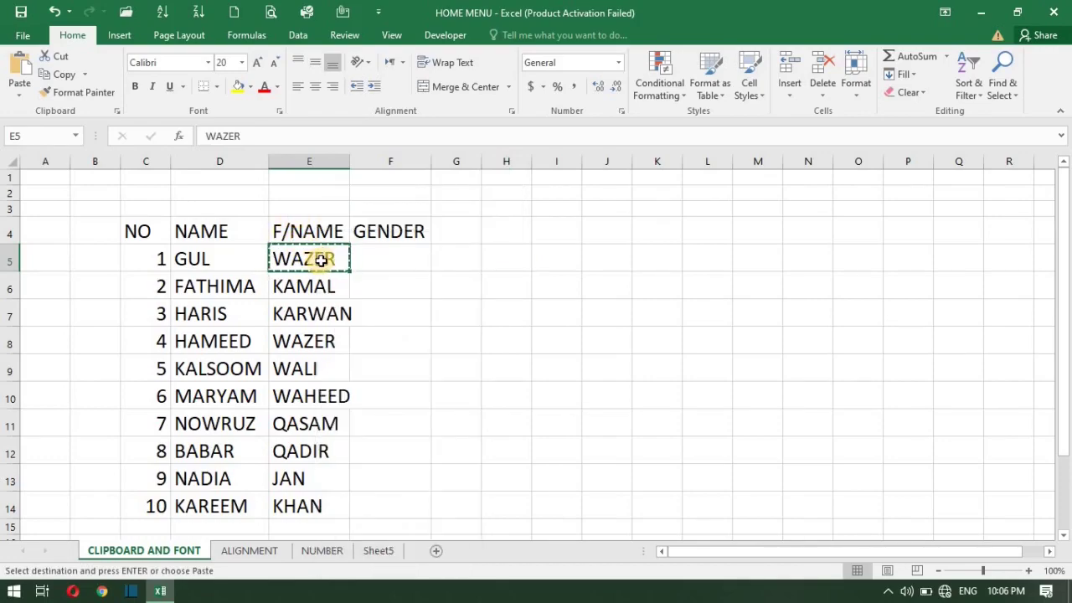
pyautogui.rightClick(321, 261)
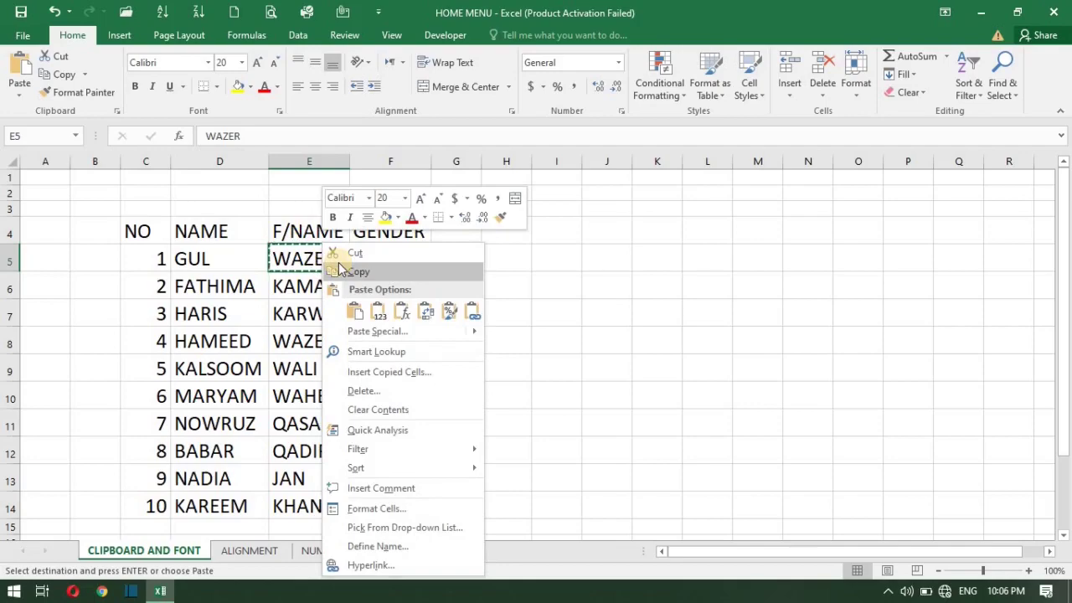
pyautogui.click(305, 255)
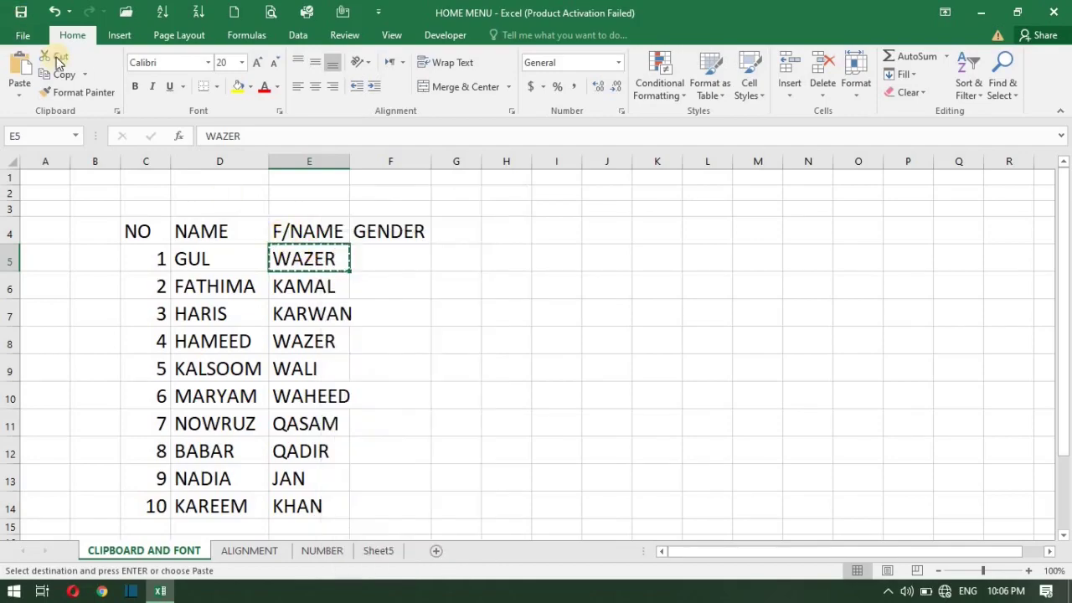
pyautogui.click(80, 92)
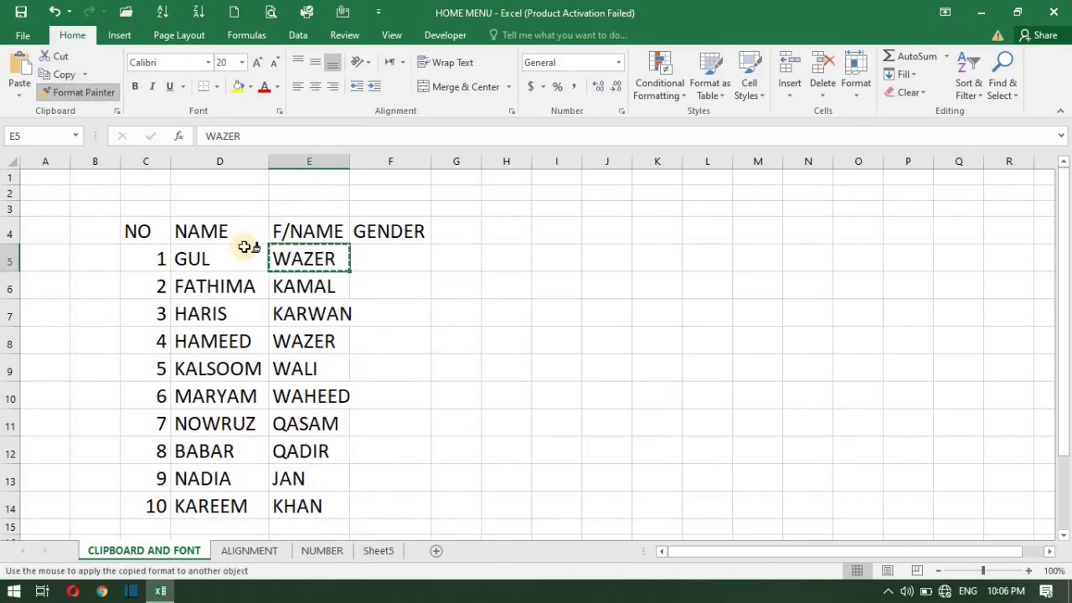
pyautogui.click(321, 257)
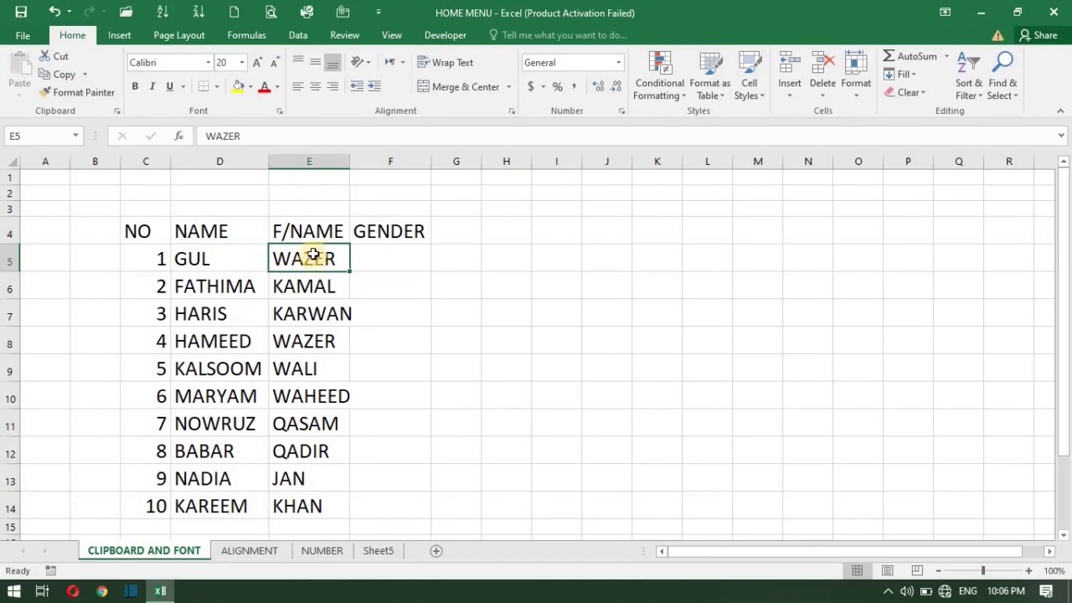
pyautogui.rightClick(313, 254)
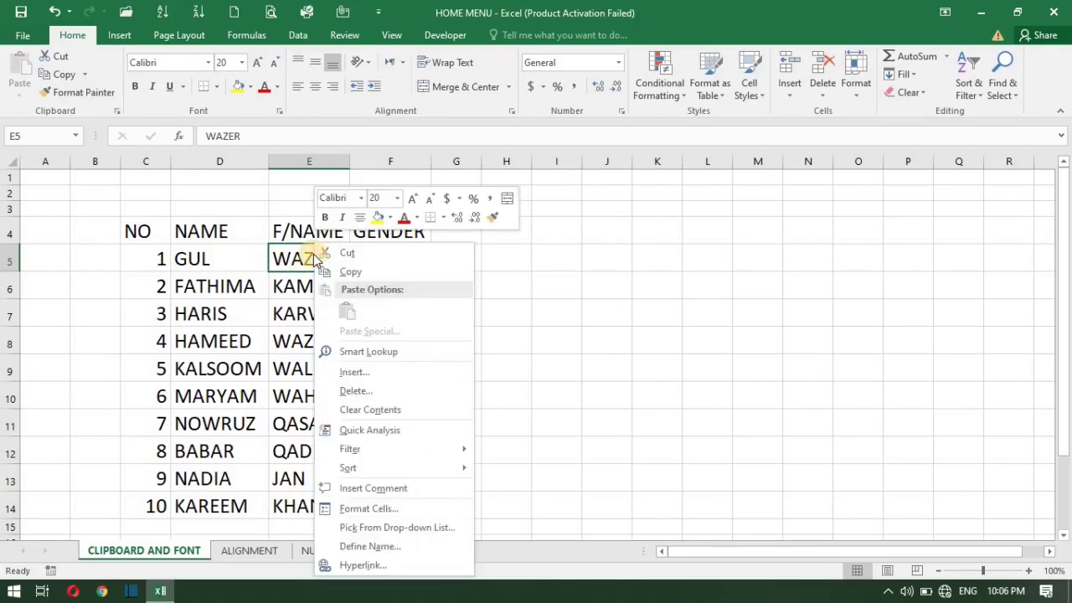
pyautogui.click(297, 258)
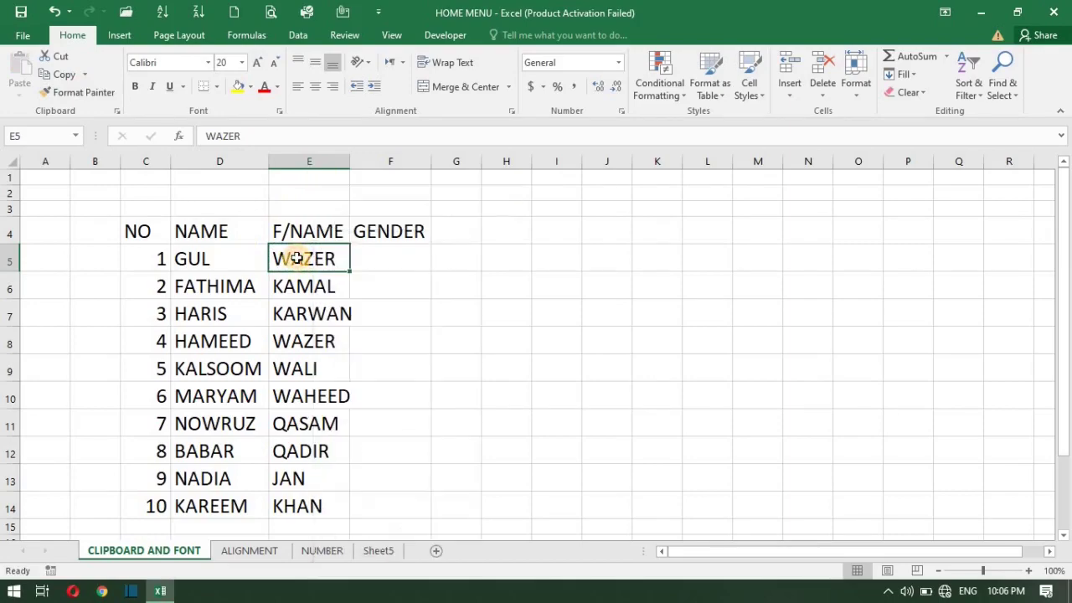
# - Fill the WAZER cell E5 with red, briefly opening and closing Format Cells
pyautogui.click(249, 87)
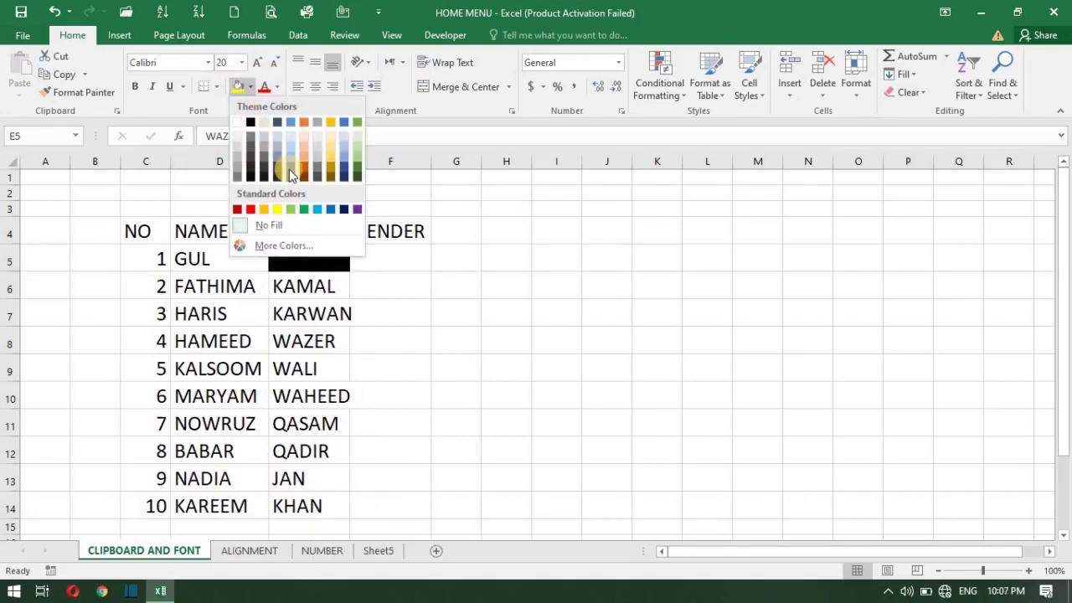
pyautogui.click(251, 210)
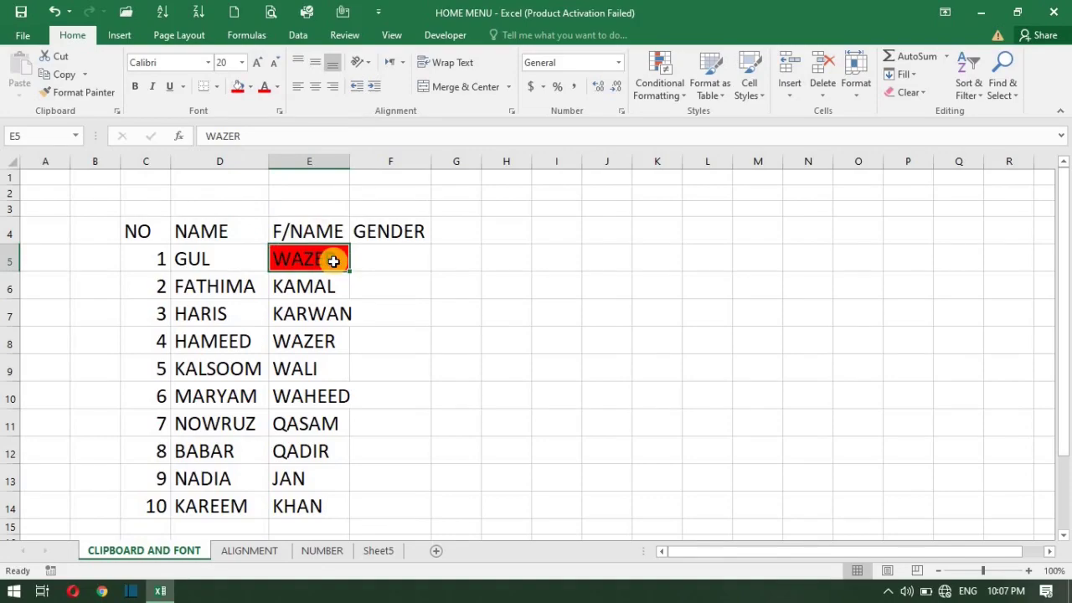
pyautogui.rightClick(333, 261)
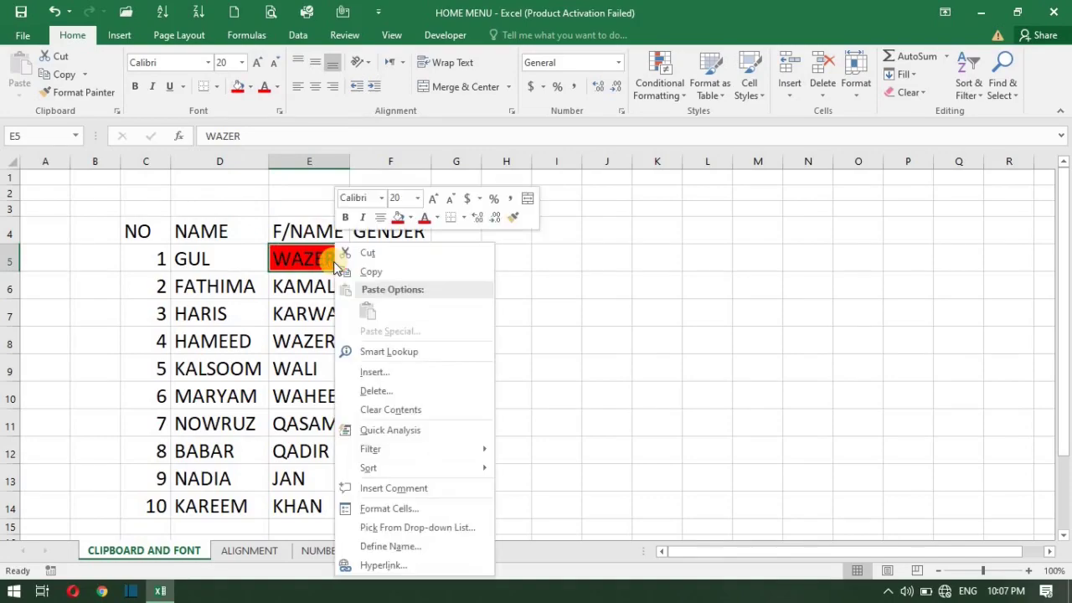
pyautogui.click(275, 112)
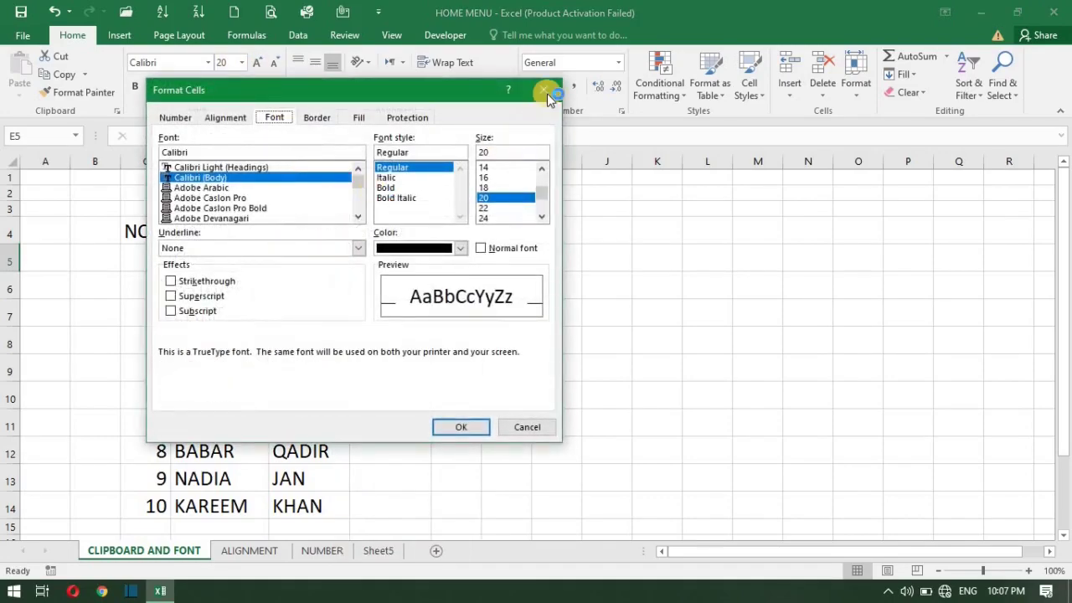
pyautogui.click(549, 90)
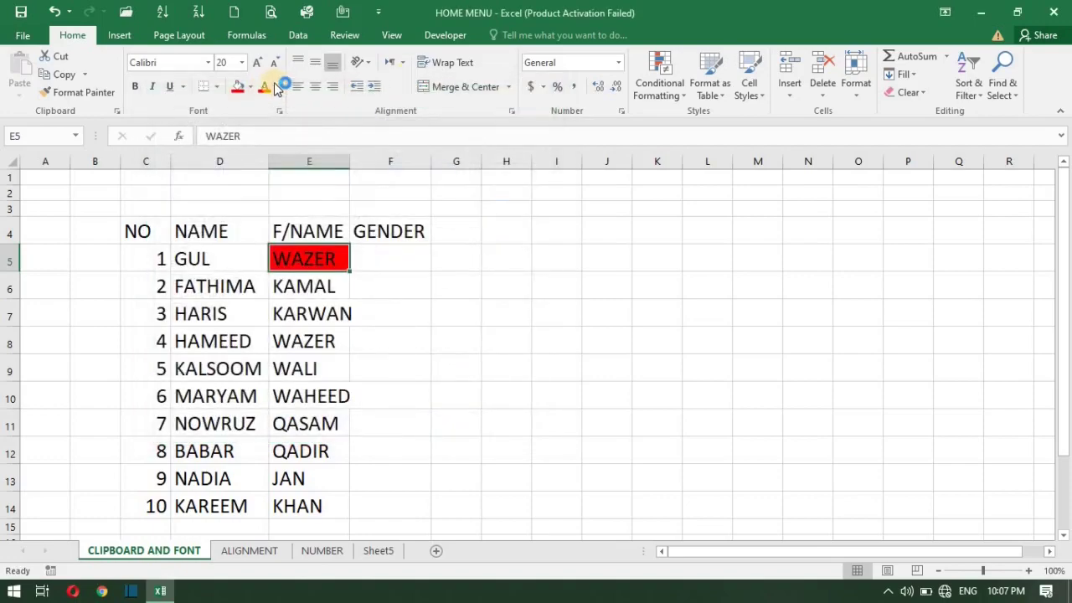
pyautogui.click(276, 88)
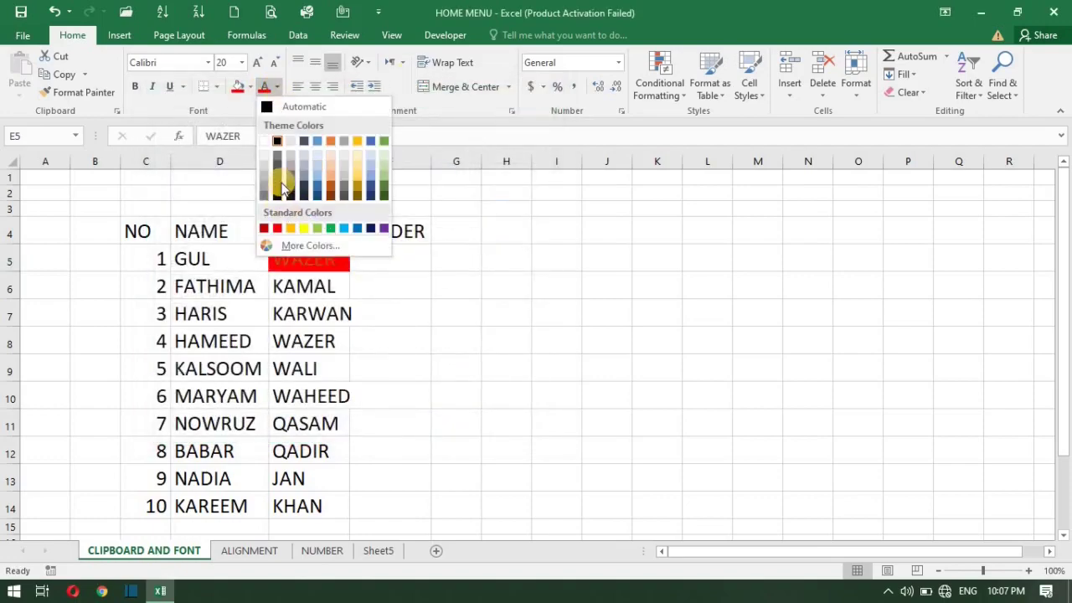
# - Colour WAZER's text blue, then try red fill and blue text on E7 and undo it
pyautogui.click(372, 142)
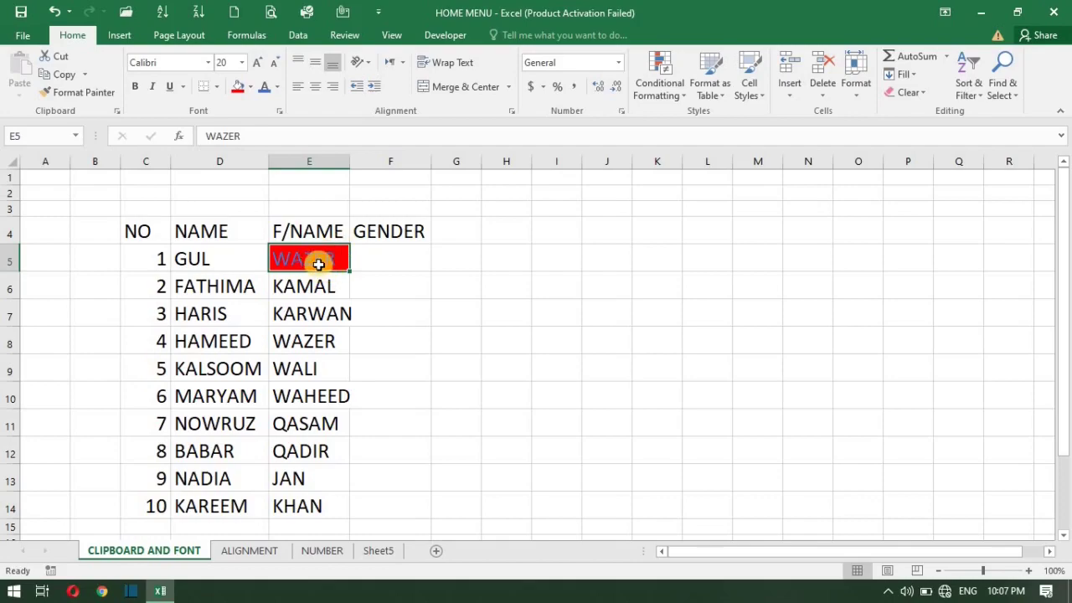
pyautogui.click(314, 319)
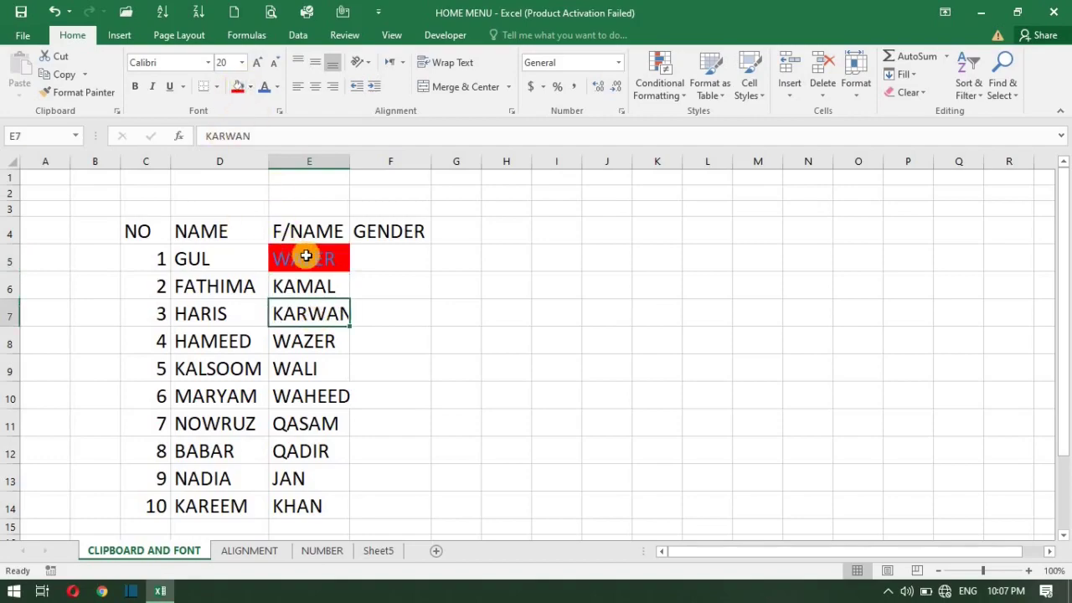
pyautogui.click(239, 87)
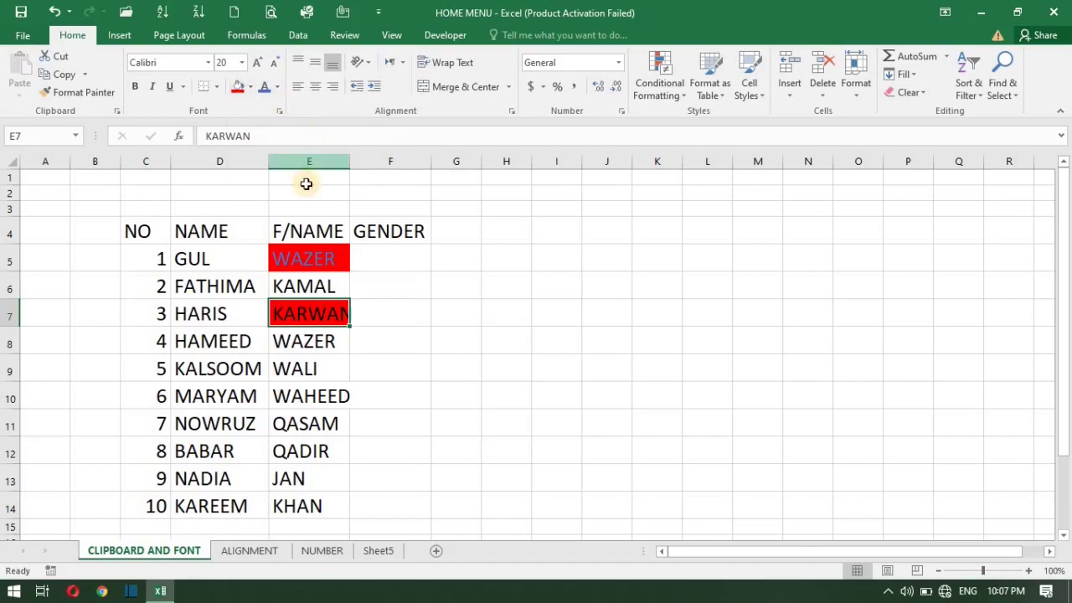
pyautogui.click(261, 87)
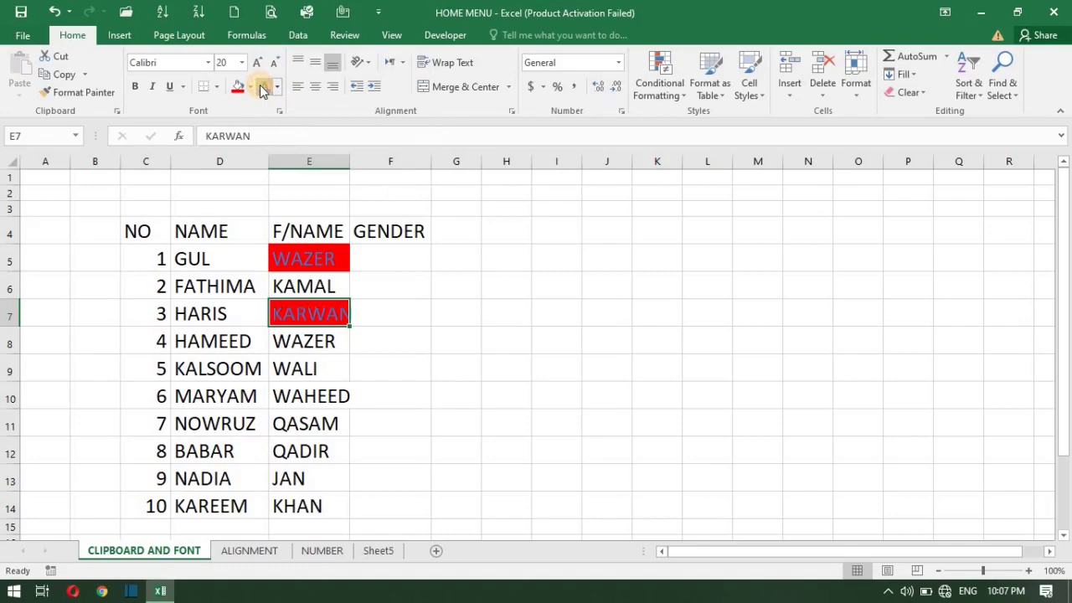
pyautogui.click(330, 314)
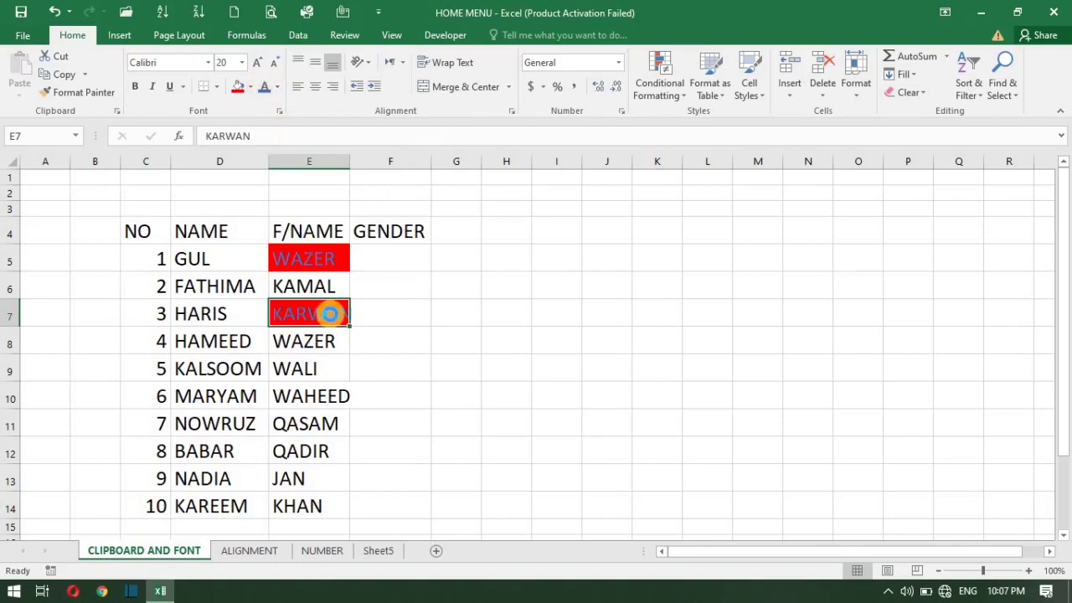
pyautogui.hotkey('ctrl', 'z')
pyautogui.hotkey('ctrl', 'z')
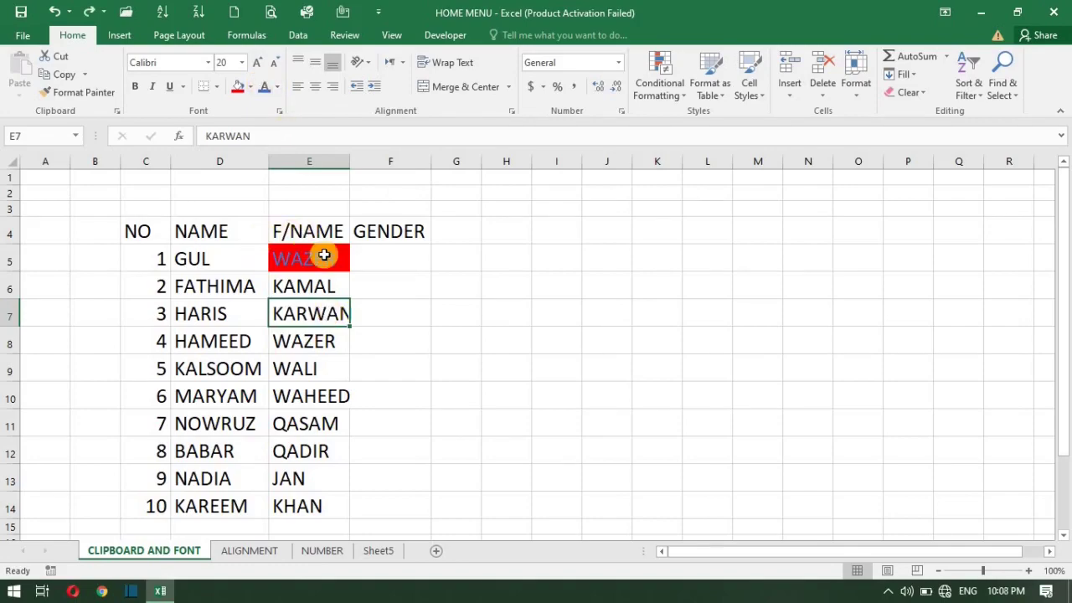
# - Select E5 and pick up its red-fill, blue-text formatting with Format Painter
pyautogui.click(317, 257)
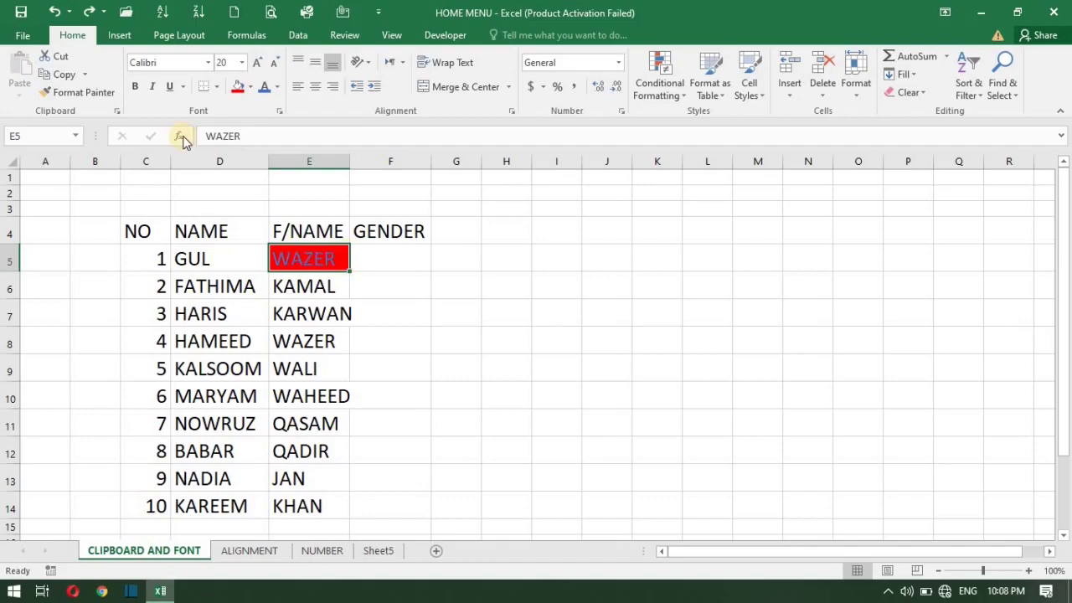
pyautogui.click(96, 94)
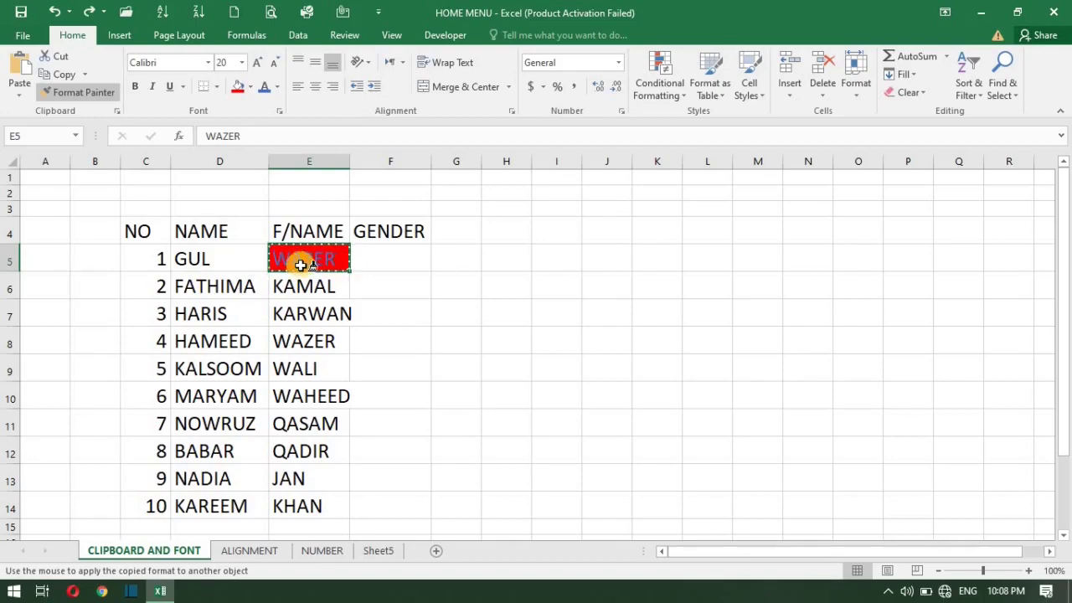
# - Paint the red formatting onto D7, D9, D11, D12 and E10, then undo it
pyautogui.click(203, 309)
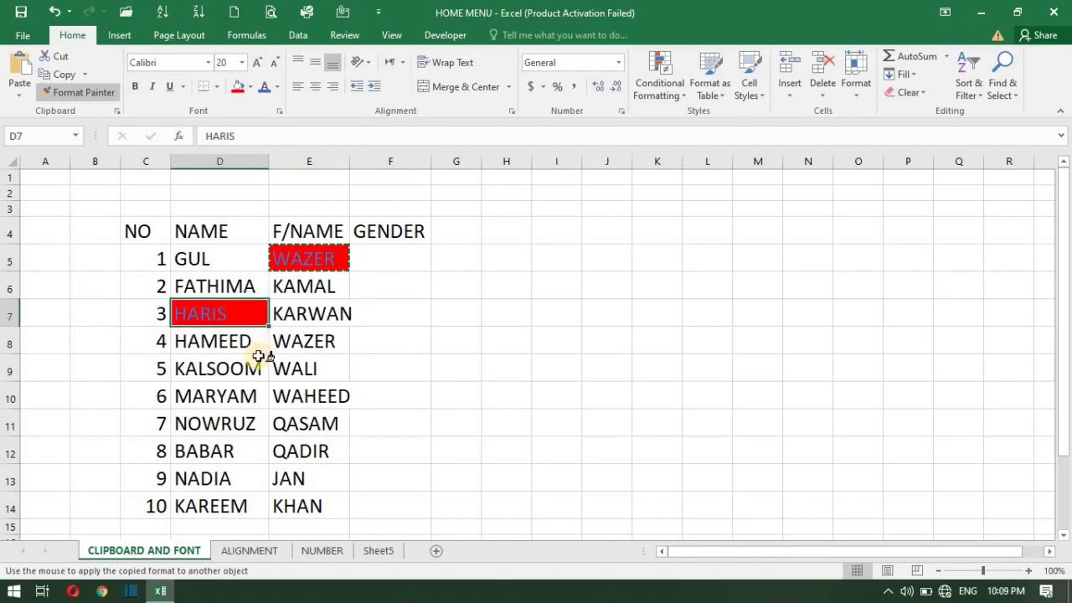
pyautogui.click(220, 372)
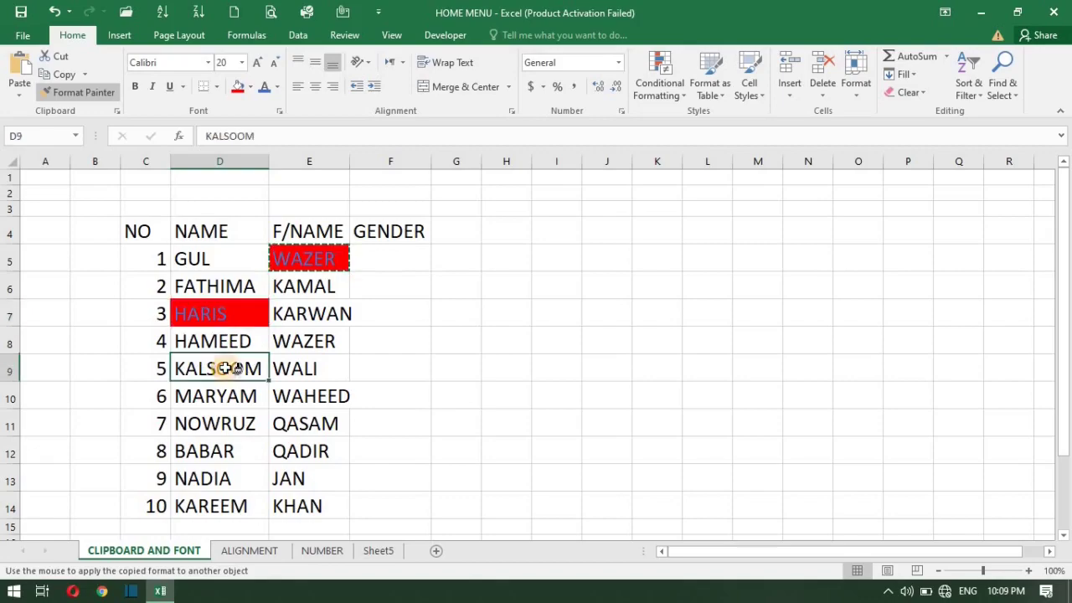
pyautogui.click(214, 429)
pyautogui.click(201, 458)
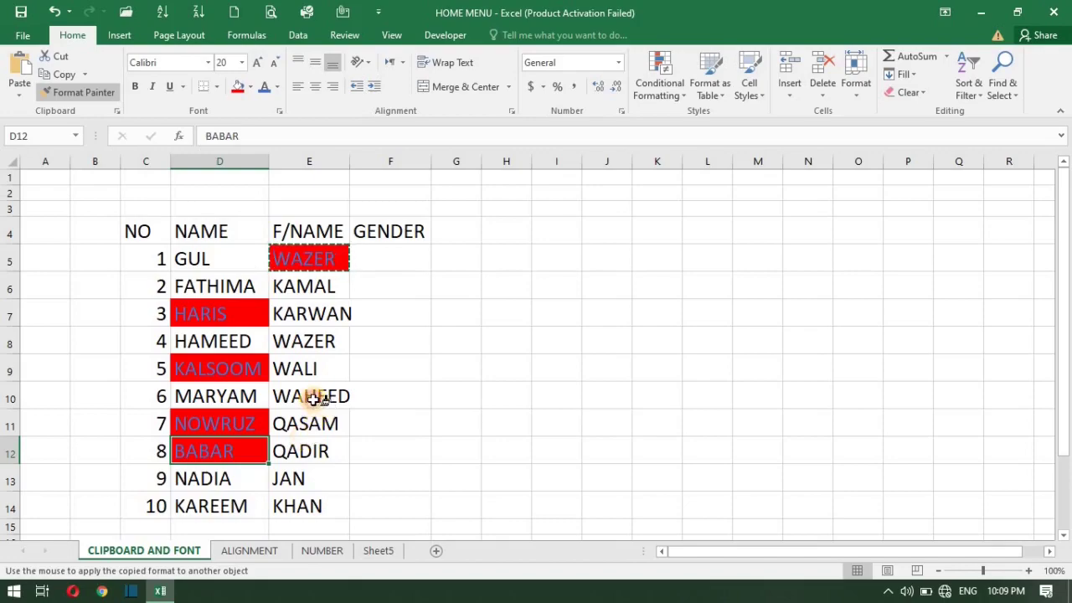
pyautogui.click(312, 399)
pyautogui.hotkey('ctrl', 'z')
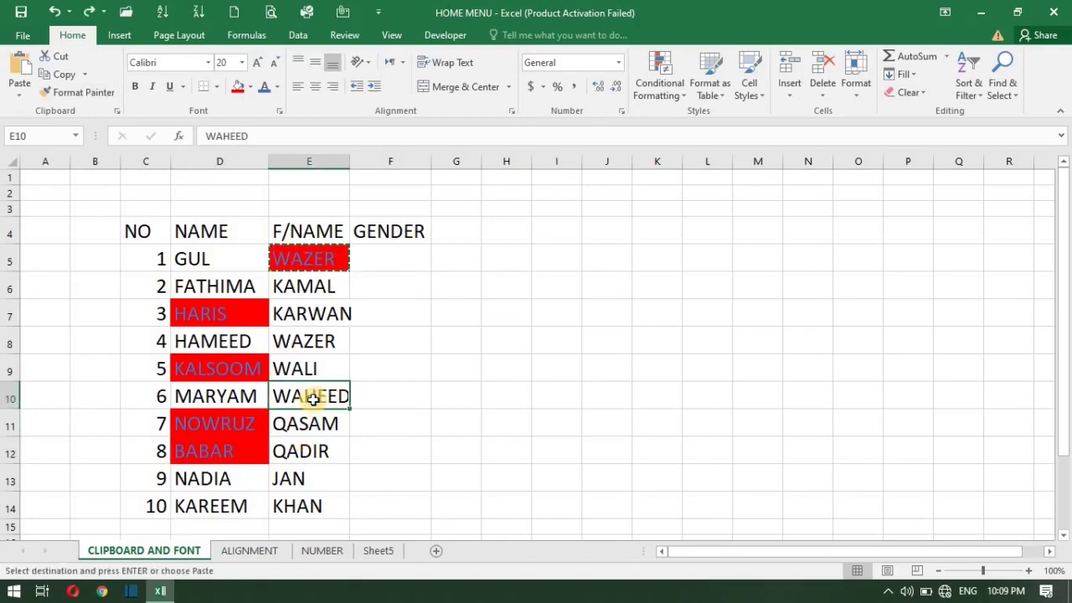
pyautogui.hotkey('ctrl', 'z')
pyautogui.hotkey('ctrl', 'z')
pyautogui.hotkey('ctrl', 'z')
pyautogui.hotkey('ctrl', 'z')
pyautogui.hotkey('ctrl', 'z')
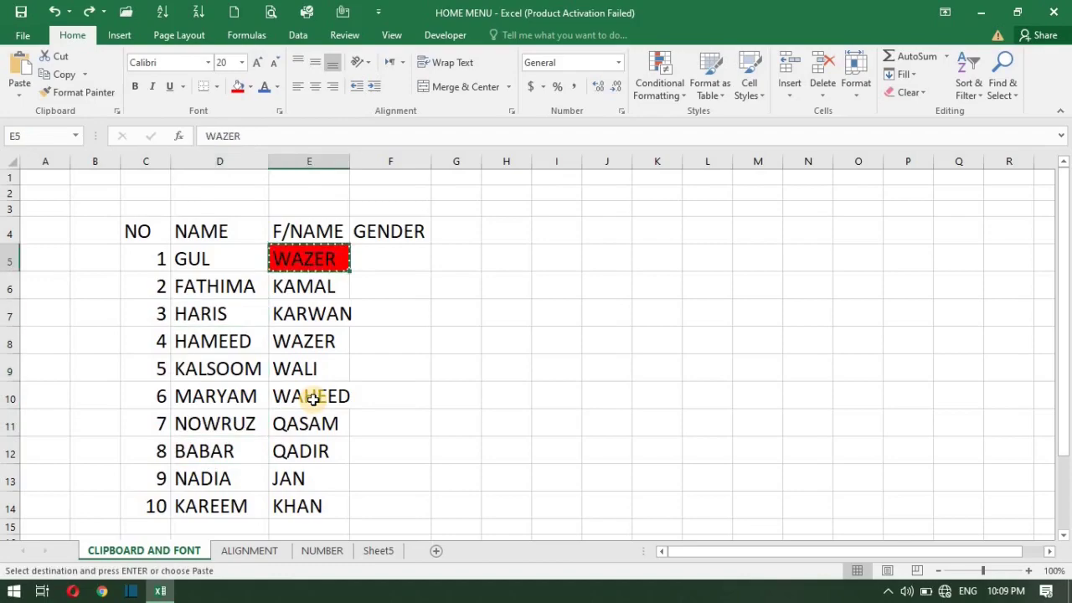
# - Reselect E5 and dismiss the multiple-selections warning raised by Format Painter
pyautogui.click(314, 262)
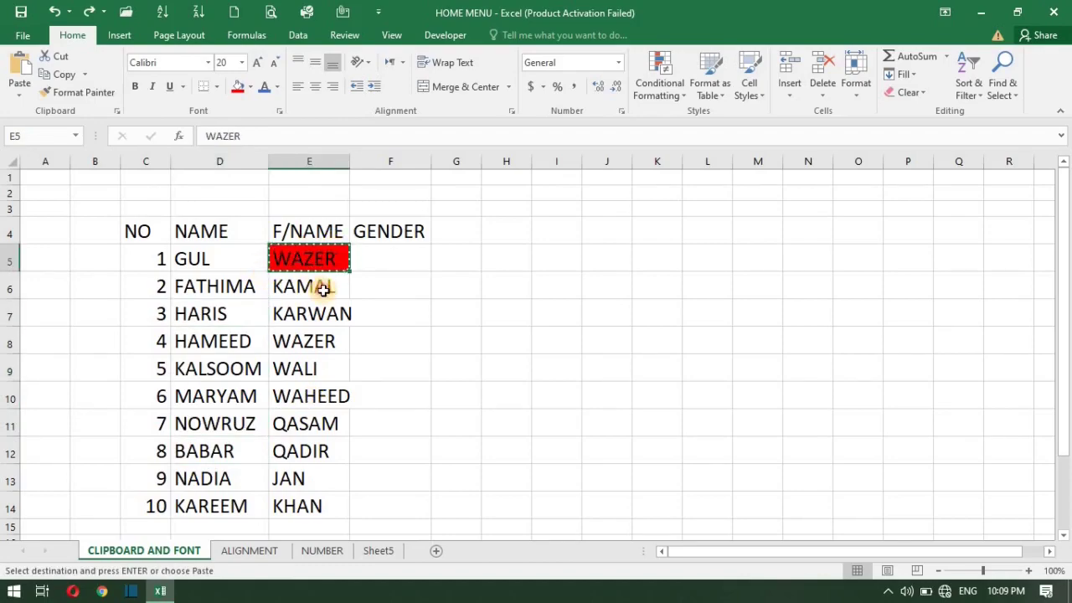
pyautogui.click(318, 286)
pyautogui.click(324, 262)
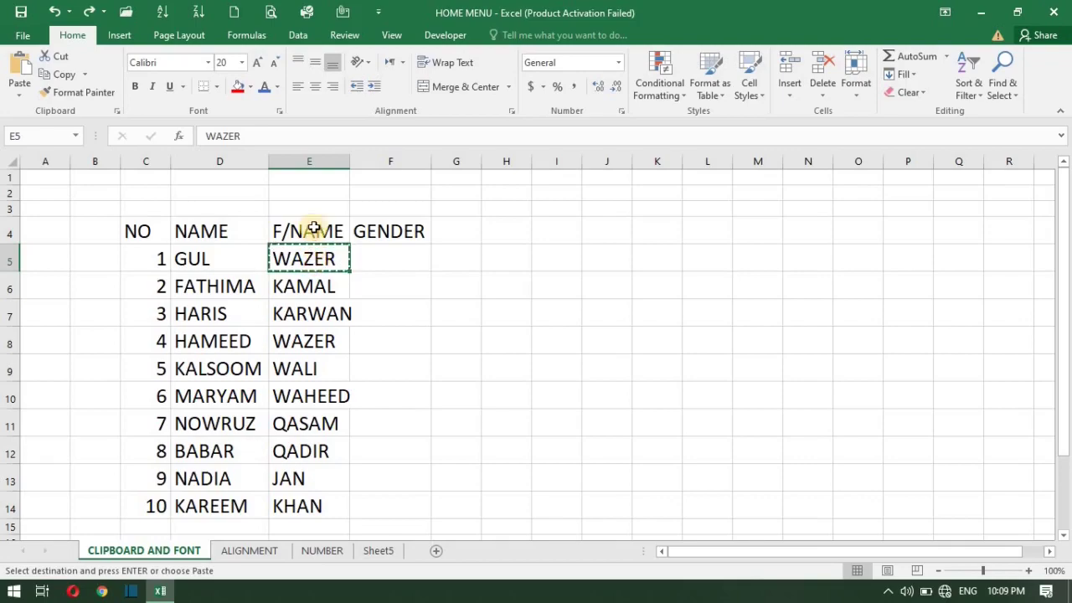
pyautogui.click(323, 231)
pyautogui.click(315, 262)
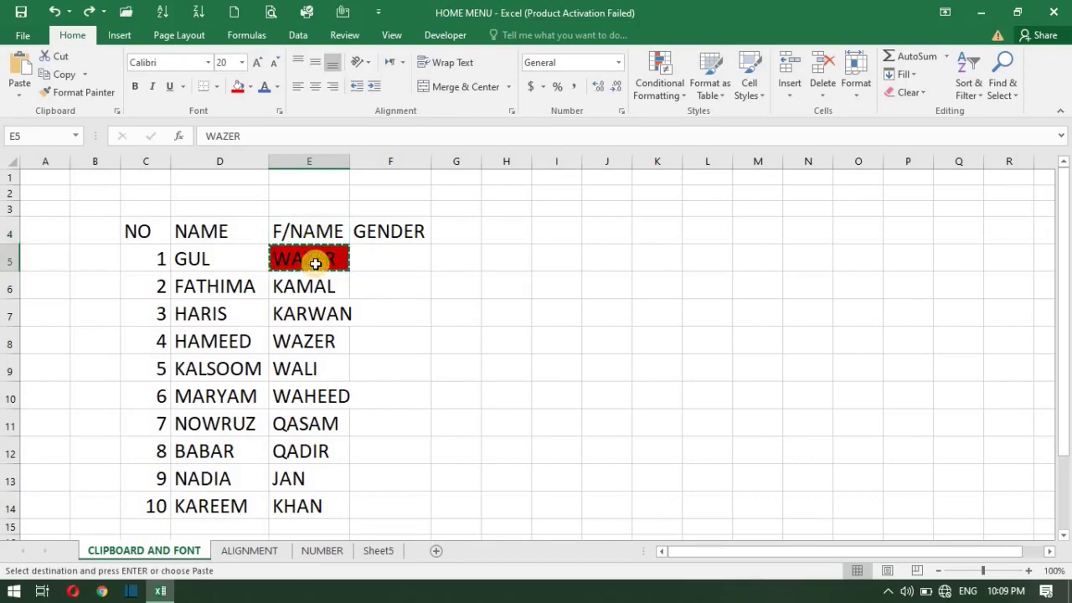
pyautogui.click(102, 98)
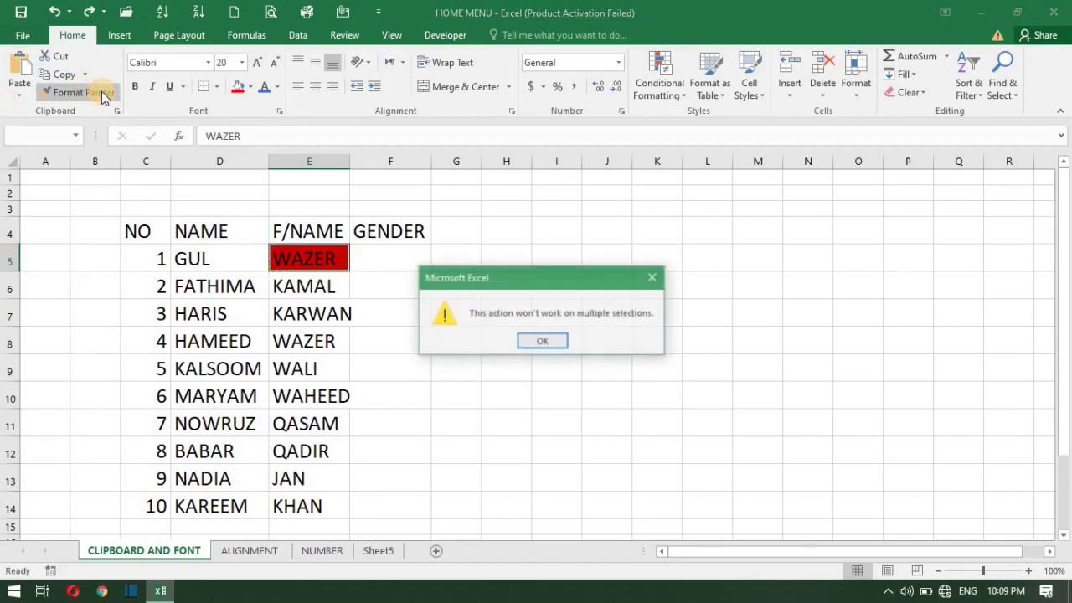
pyautogui.click(541, 341)
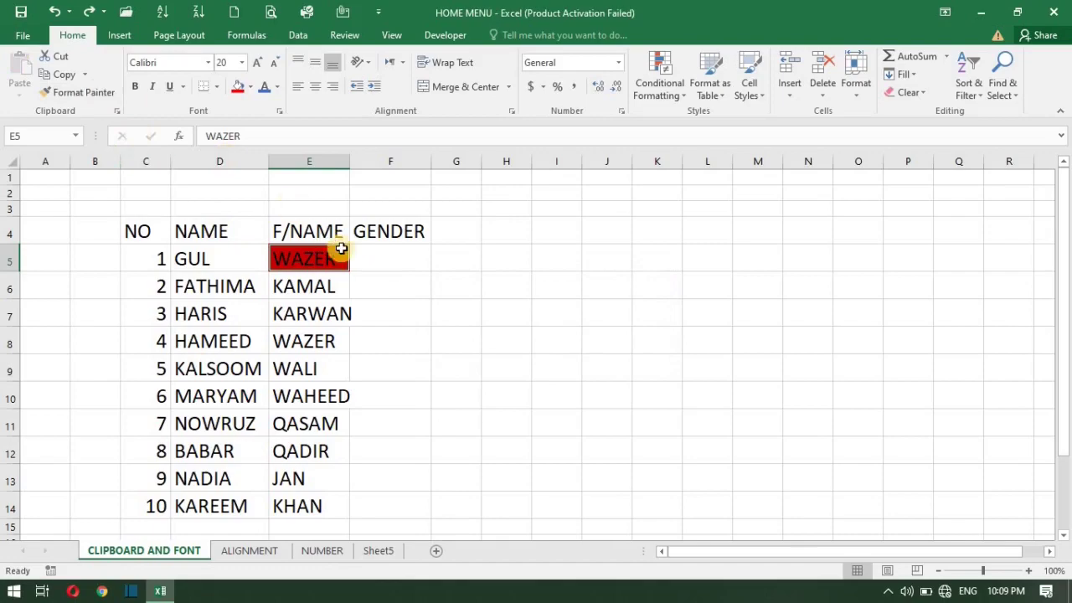
# - Paint E5's formatting onto E8, then undo the red fills on E8 and E5
pyautogui.click(312, 221)
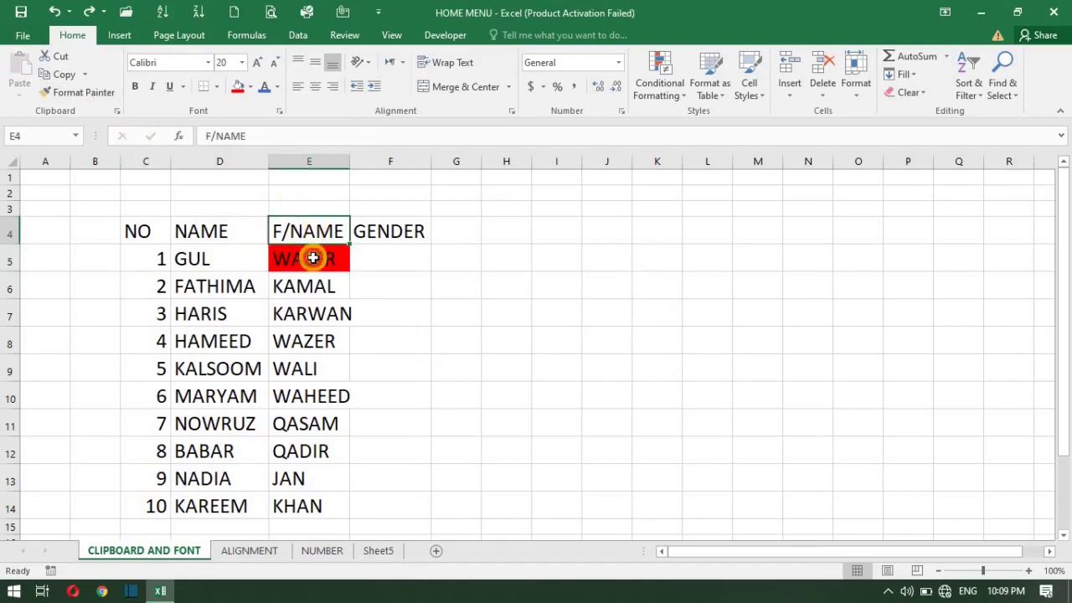
pyautogui.click(313, 258)
pyautogui.click(92, 87)
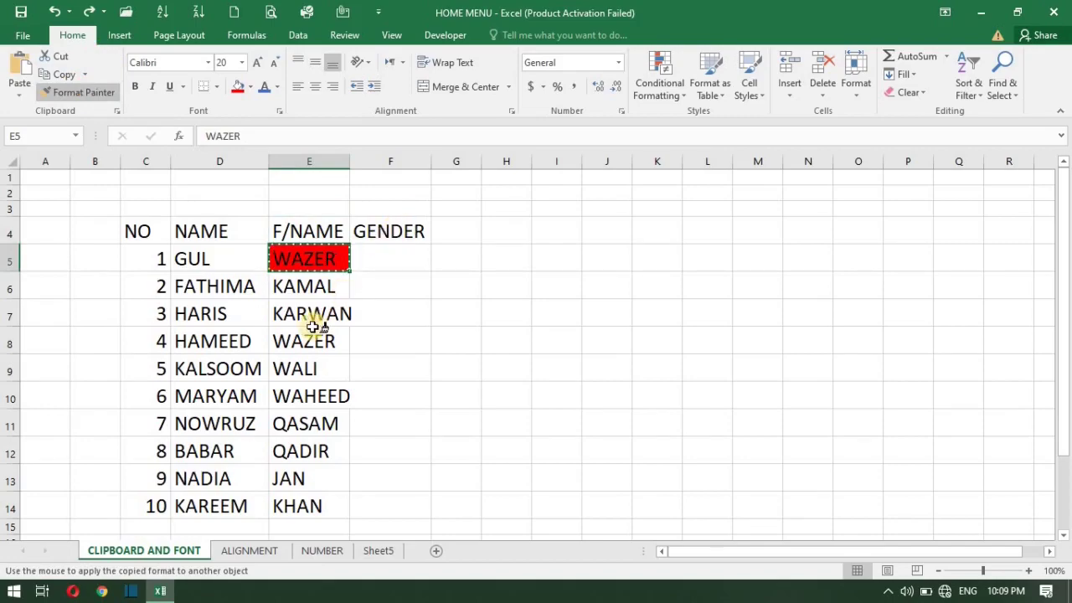
pyautogui.click(287, 342)
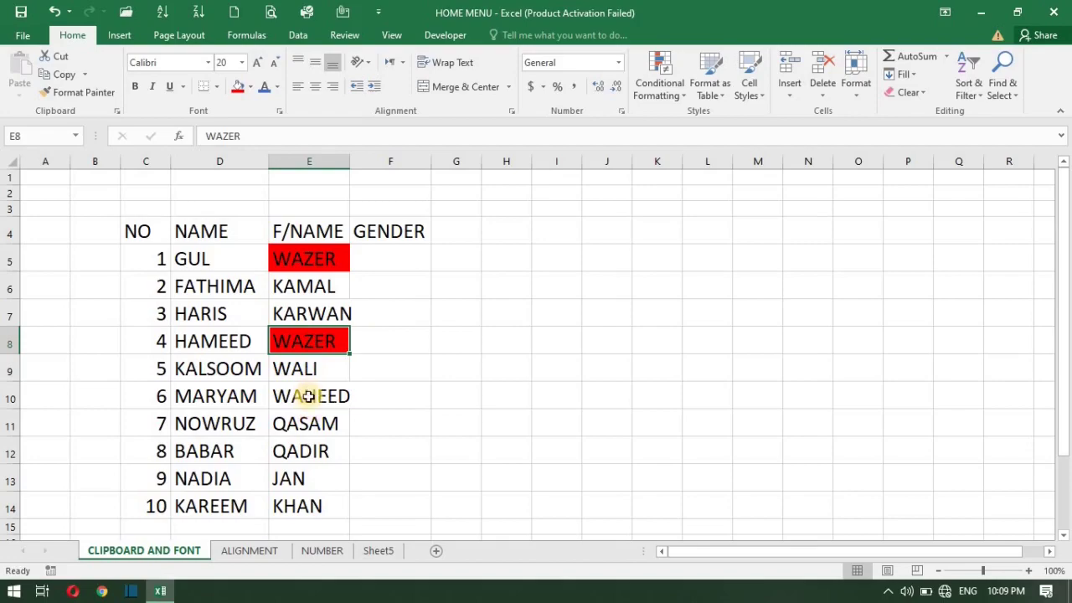
pyautogui.click(308, 399)
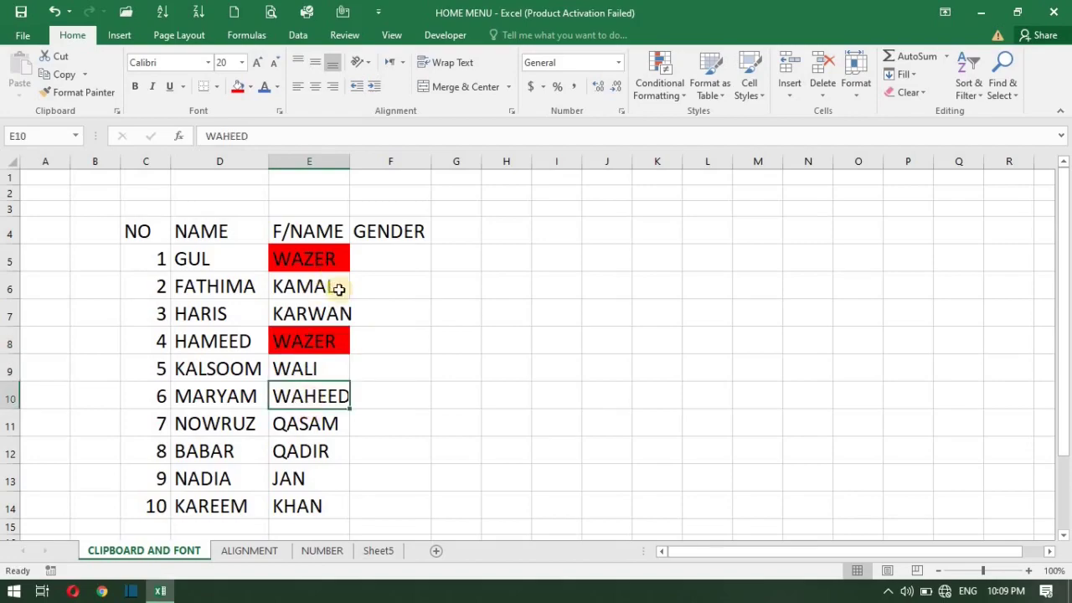
pyautogui.hotkey('ctrl', 'z')
pyautogui.hotkey('ctrl', 'z')
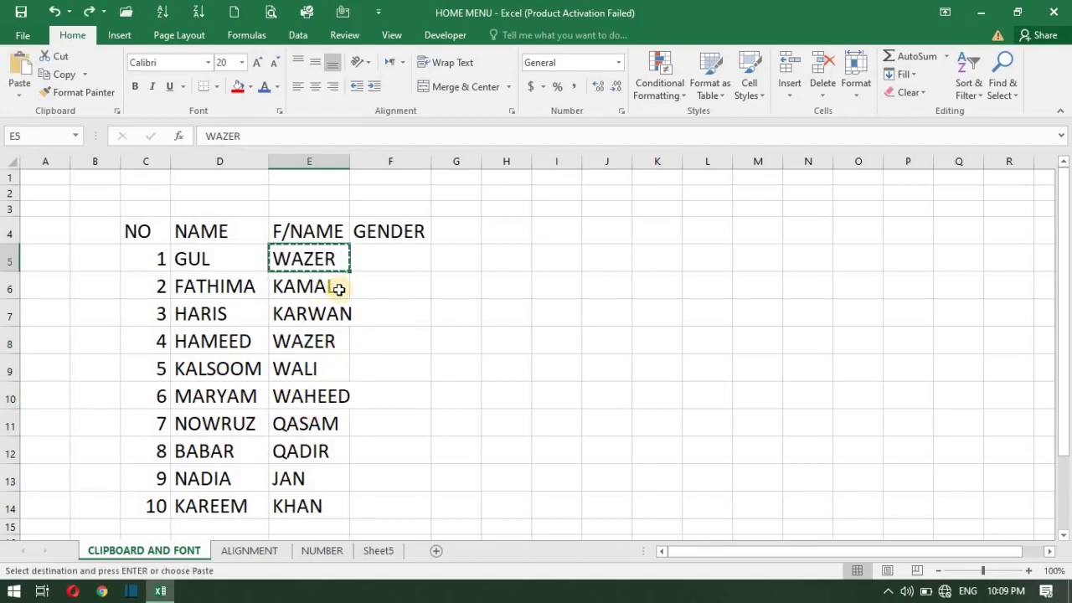
pyautogui.click(387, 236)
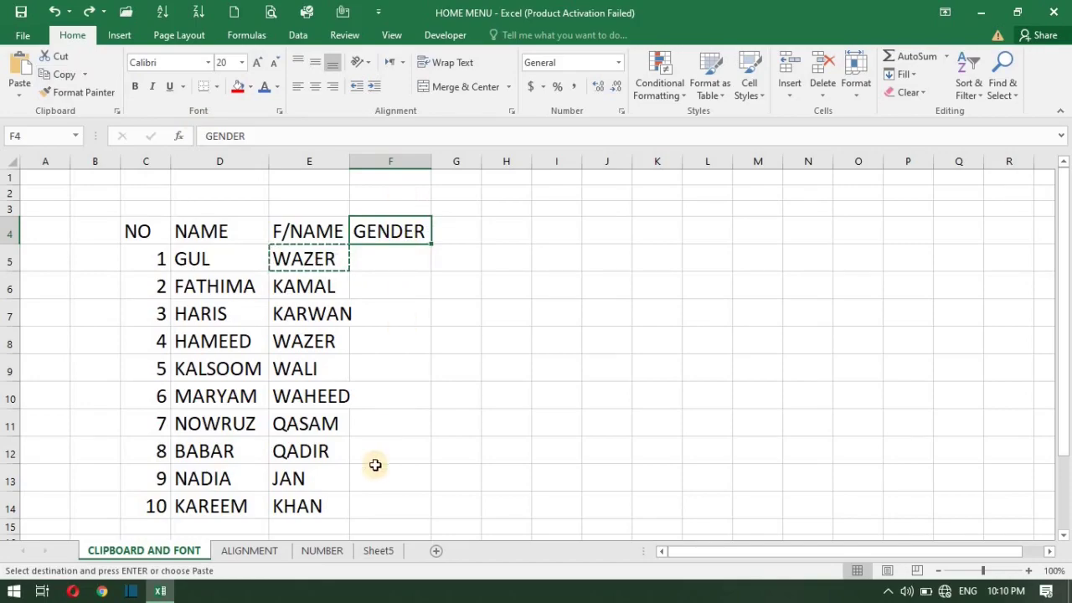
# - Replace a lowercase attempt with capital MALE in F5 and FEMALE in F6
pyautogui.click(379, 261)
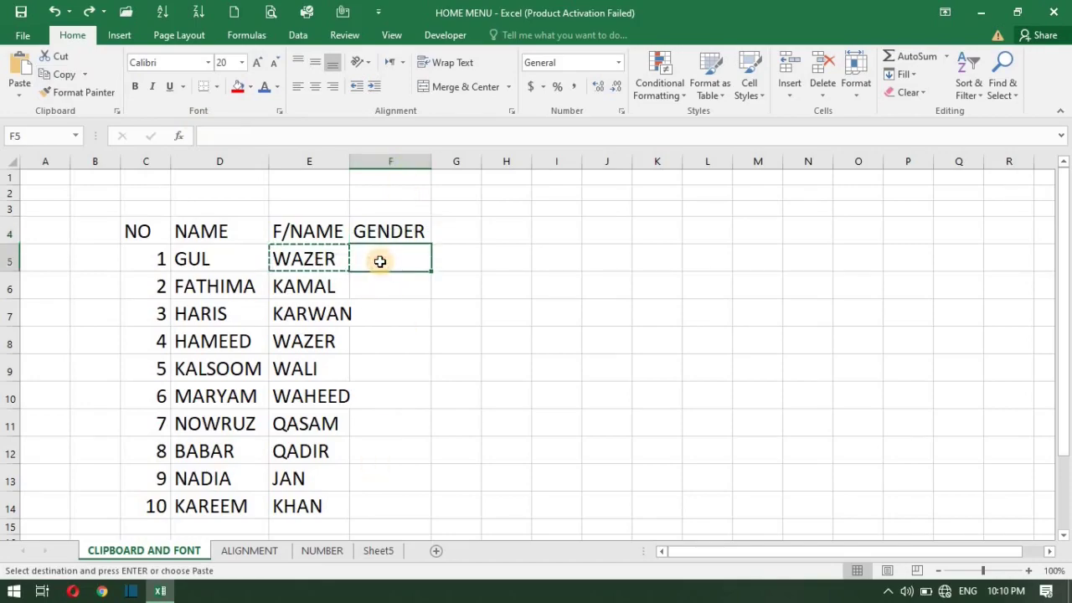
pyautogui.write('ma')
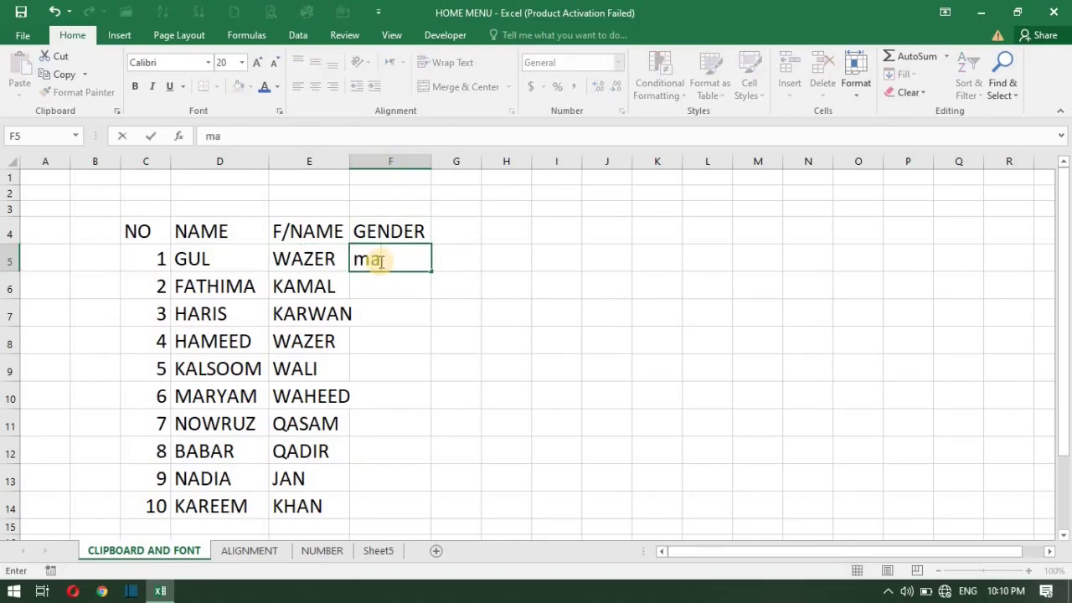
pyautogui.write('le')
pyautogui.press('BackSpace')
pyautogui.press('BackSpace')
pyautogui.press('BackSpace')
pyautogui.press('BackSpace')
pyautogui.press('Tab')
pyautogui.click(380, 261)
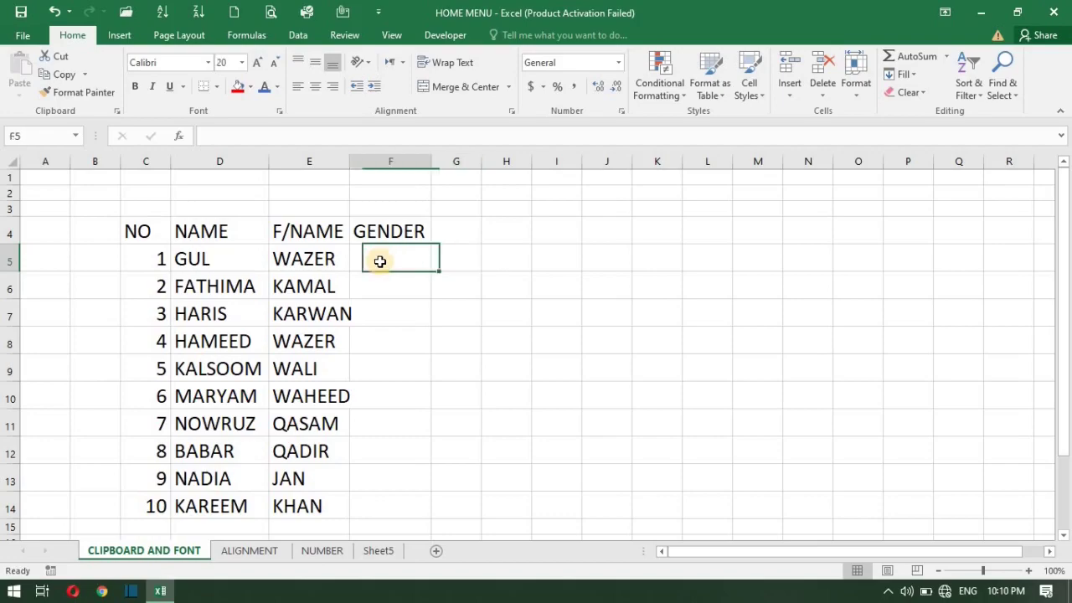
pyautogui.press('capslock')
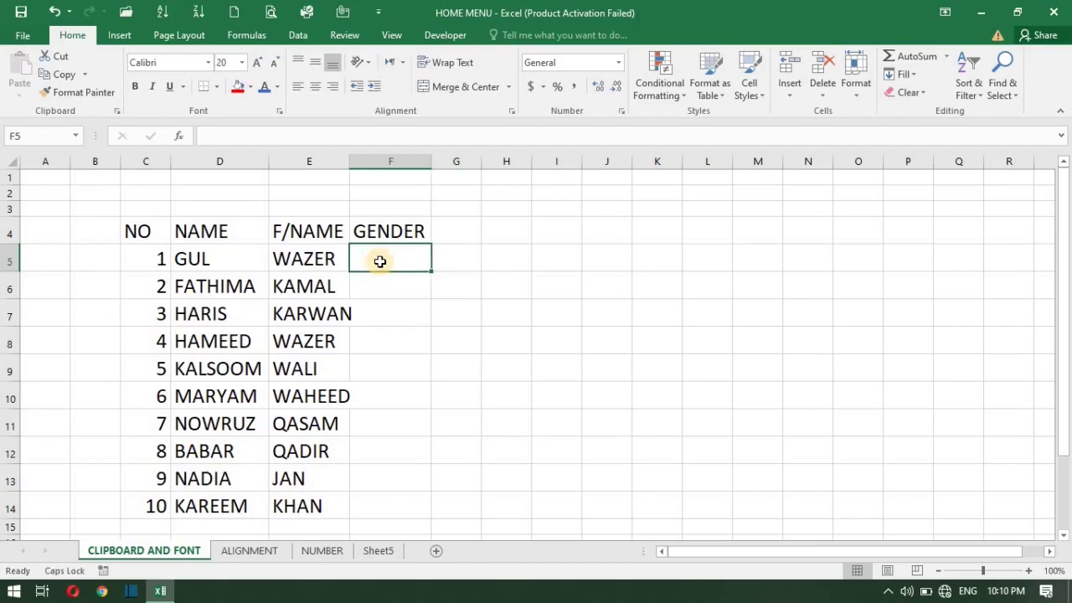
pyautogui.write('MALE')
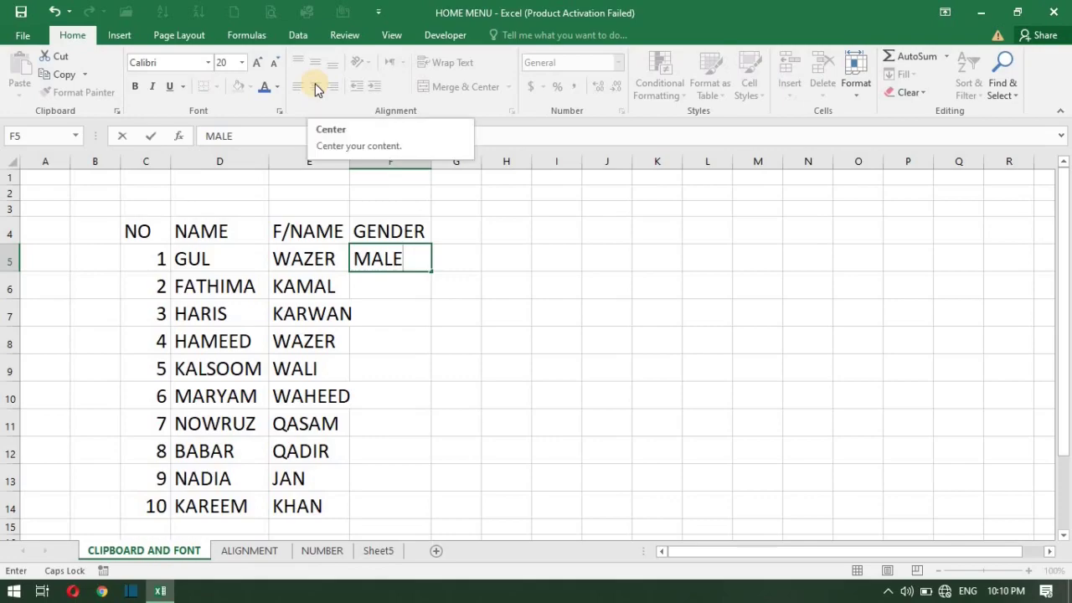
pyautogui.press('Return')
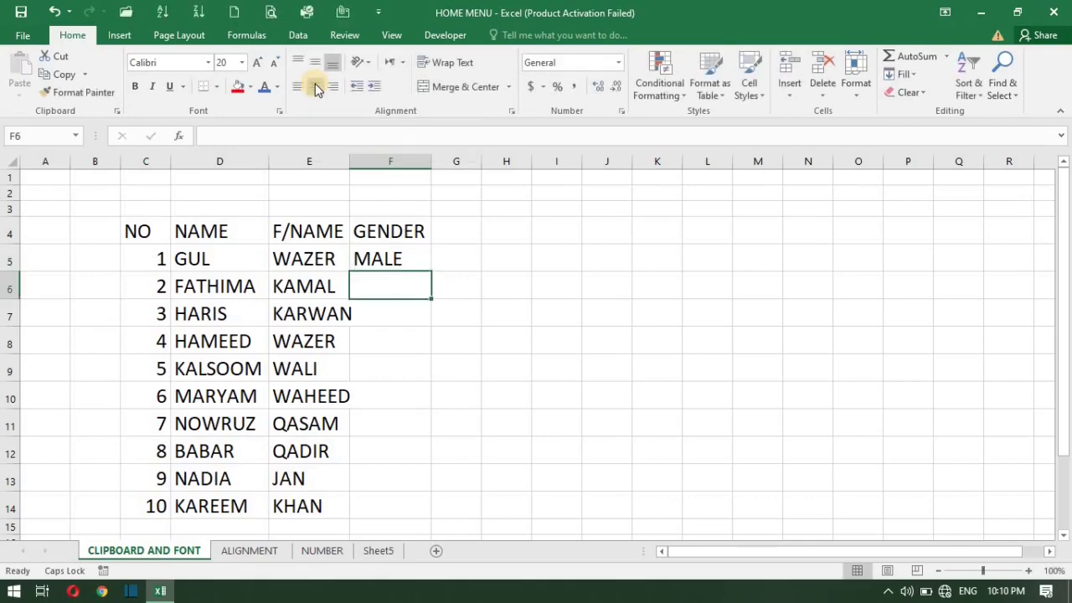
pyautogui.write('FE')
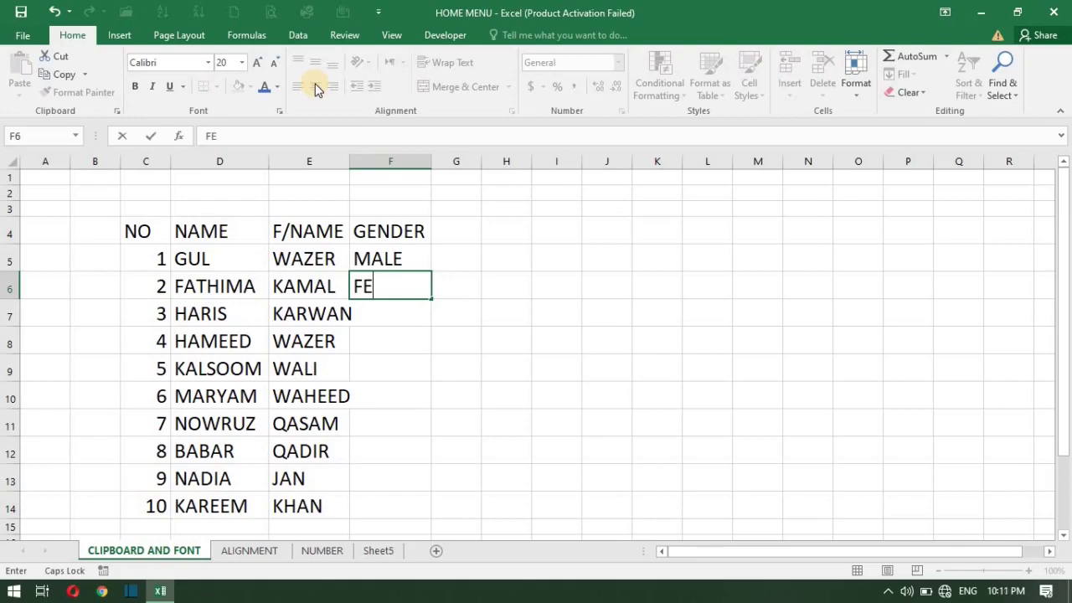
pyautogui.write('MALE')
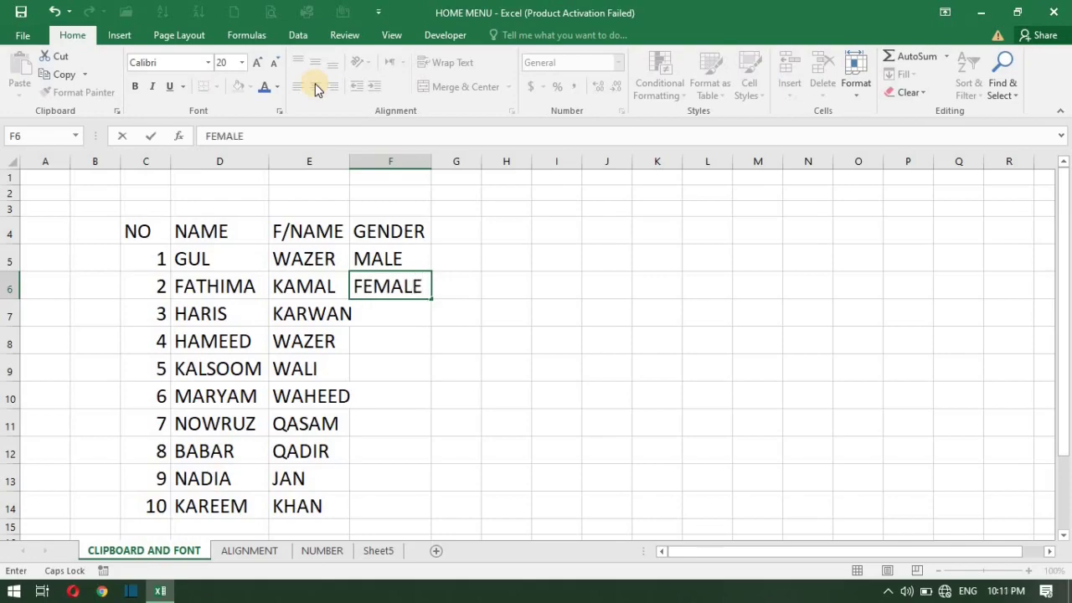
pyautogui.press('Return')
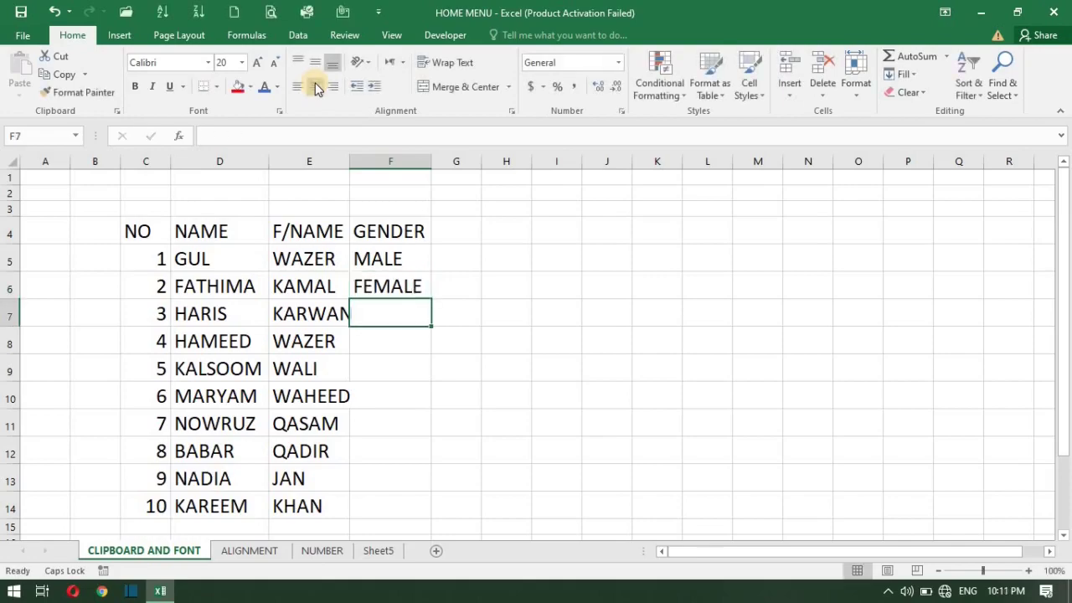
pyautogui.press('Up')
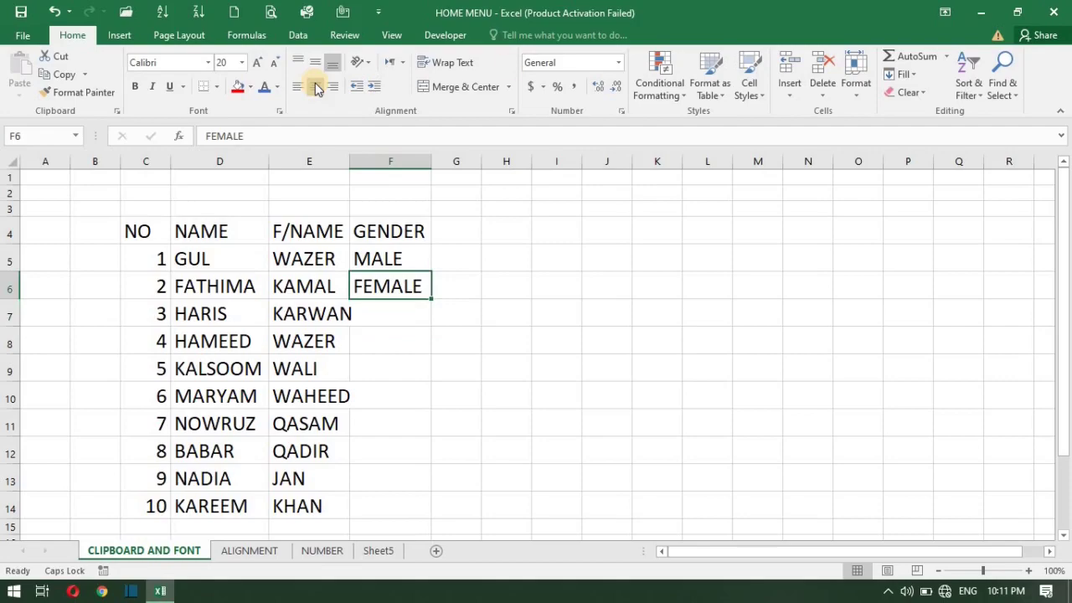
# - Copy MALE from F5 and select target cells F7, F8, F11, F12 and F14
pyautogui.click(388, 258)
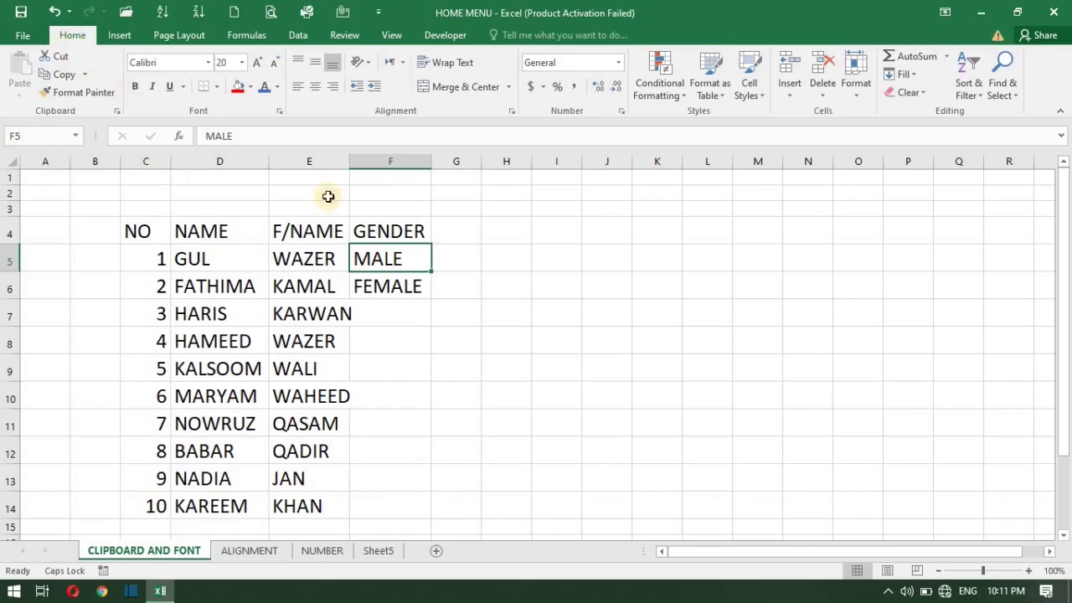
pyautogui.click(70, 75)
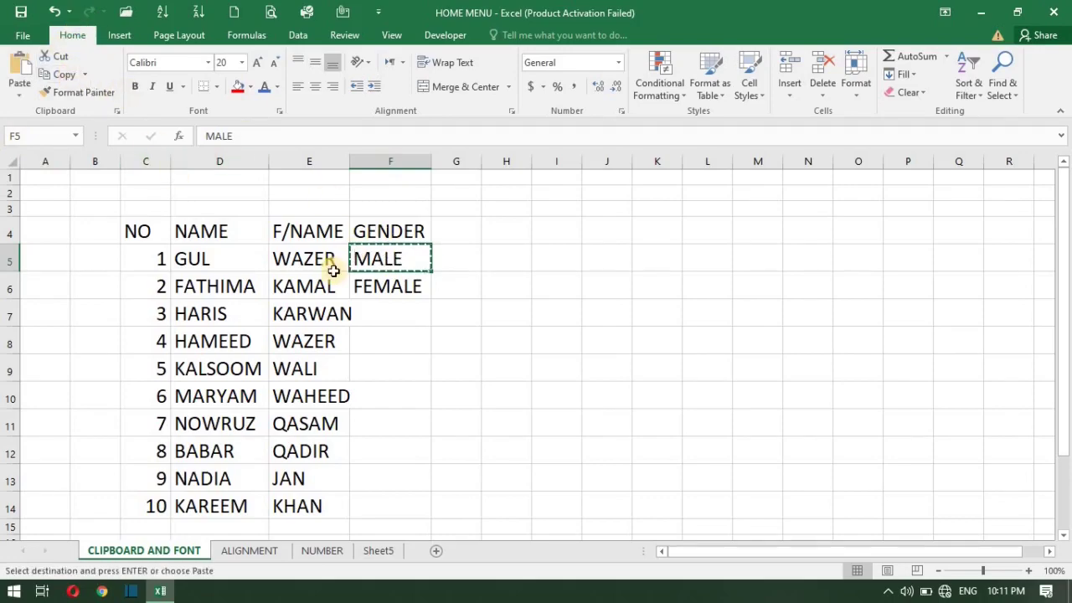
pyautogui.click(379, 316)
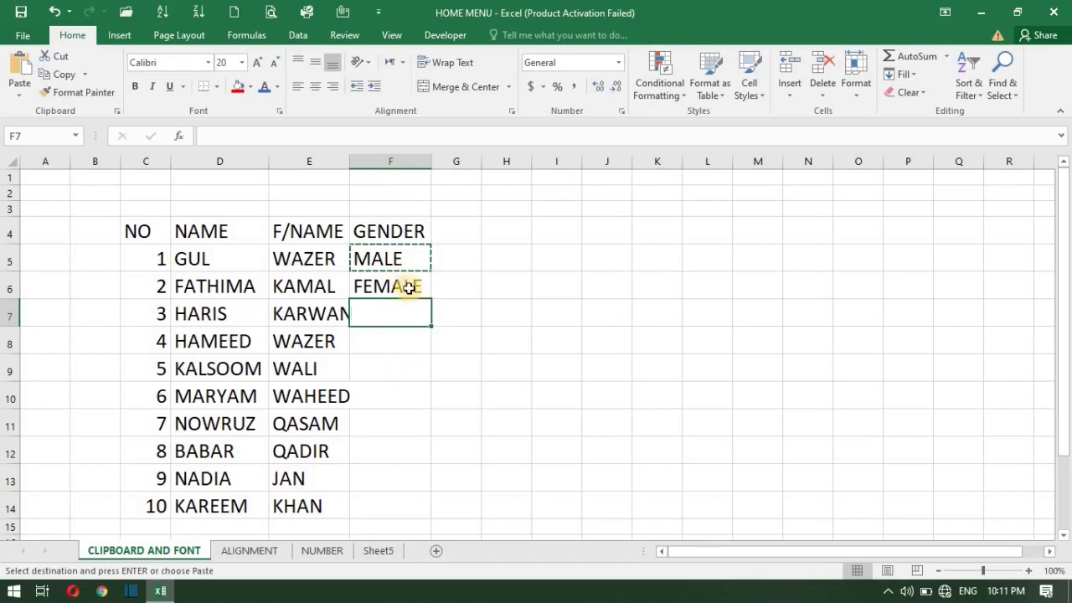
pyautogui.click(397, 283)
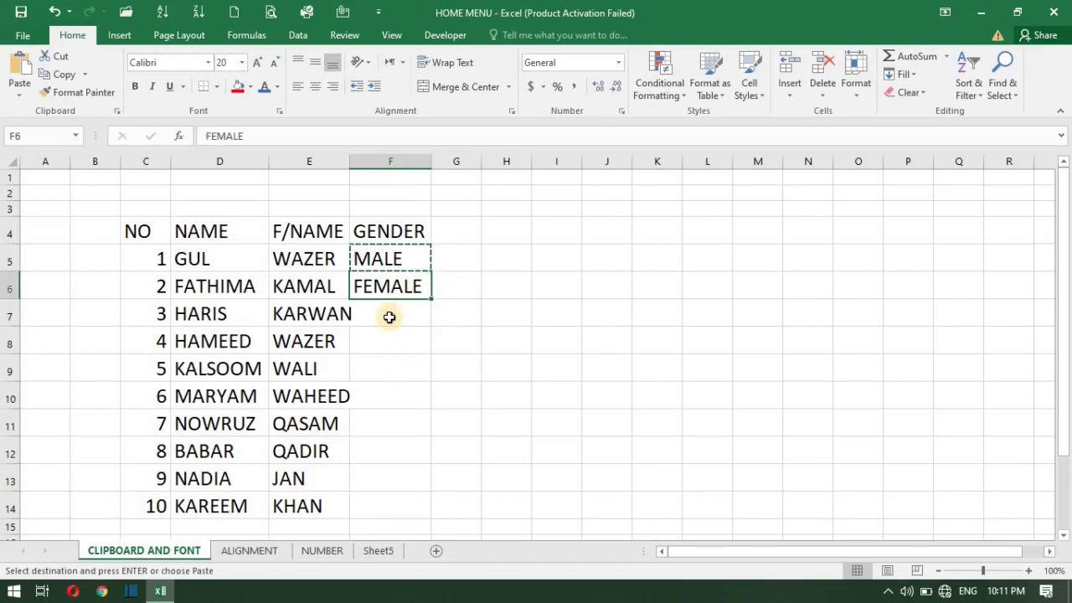
pyautogui.keyDown('ctrl'); pyautogui.click(390, 317); pyautogui.keyUp('ctrl')
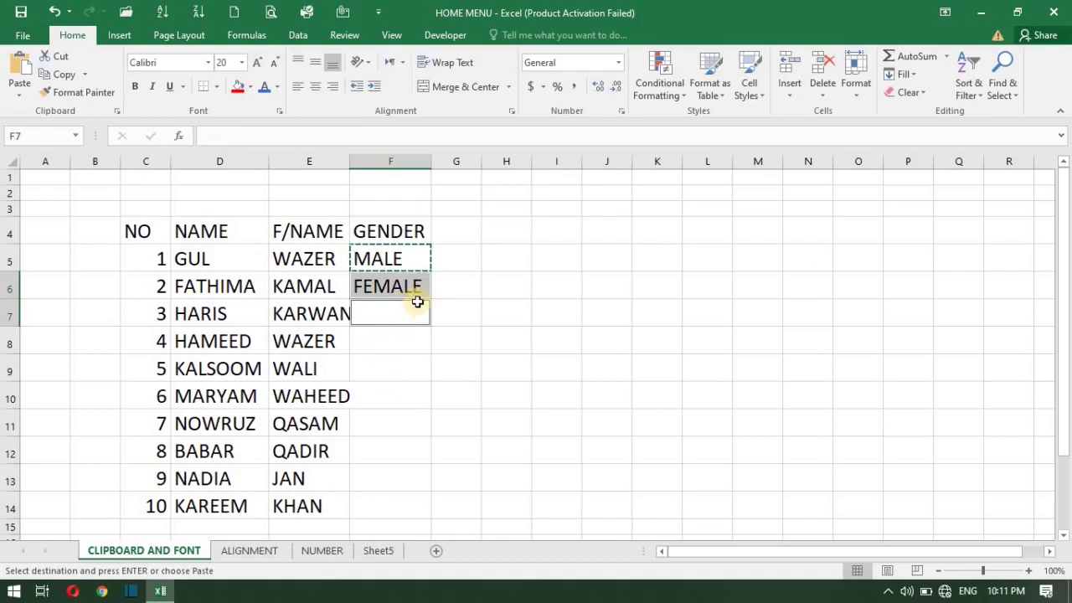
pyautogui.doubleClick(417, 286)
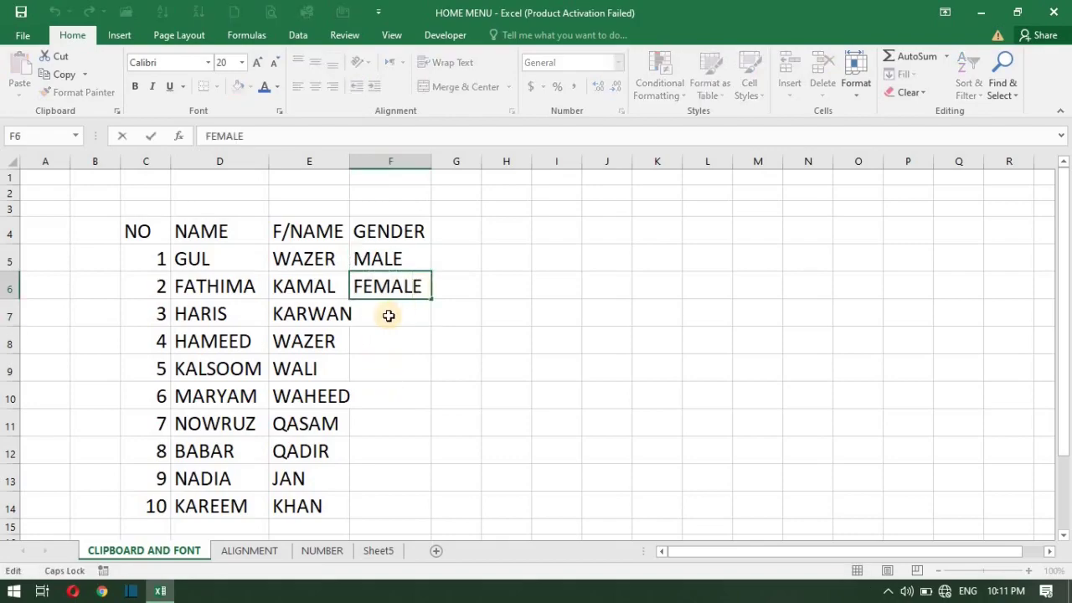
pyautogui.click(390, 317)
pyautogui.keyDown('ctrl'); pyautogui.click(390, 316); pyautogui.keyUp('ctrl')
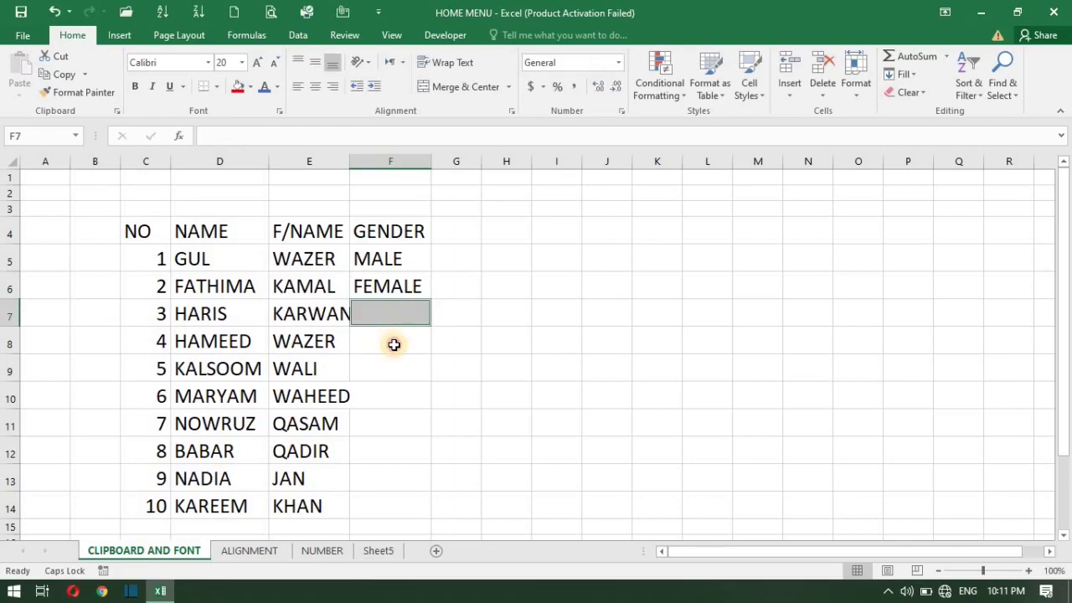
pyautogui.keyDown('ctrl'); pyautogui.click(394, 344); pyautogui.keyUp('ctrl')
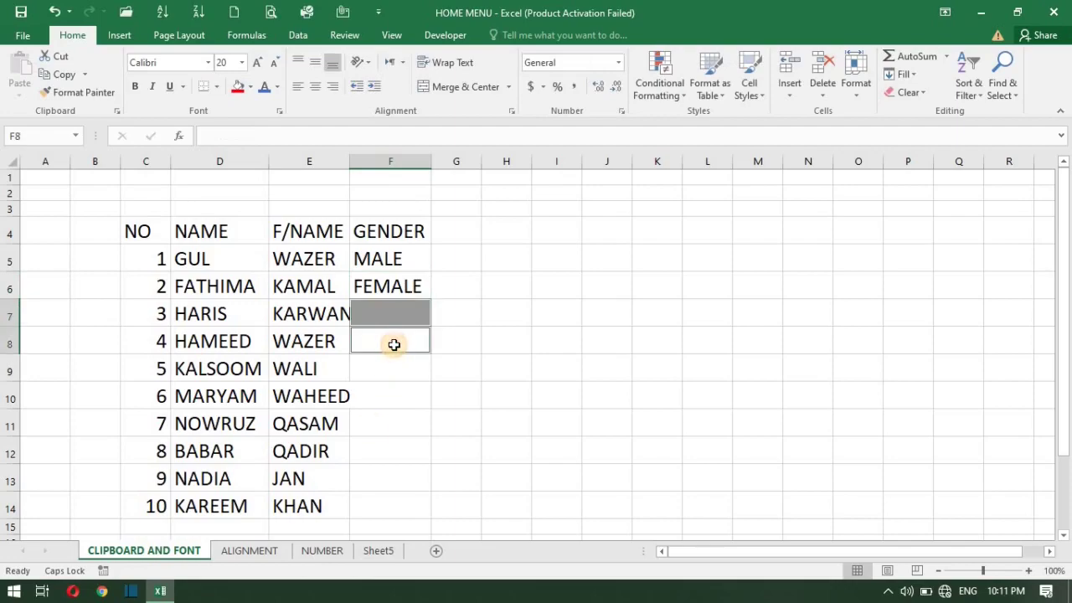
pyautogui.keyDown('ctrl'); pyautogui.click(388, 423); pyautogui.keyUp('ctrl')
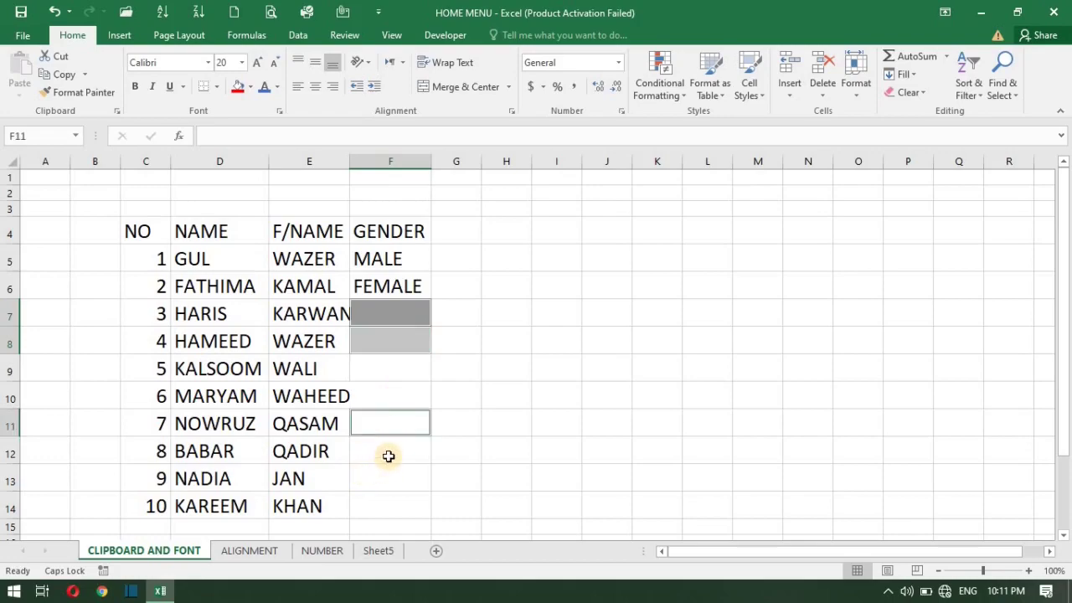
pyautogui.keyDown('ctrl'); pyautogui.click(389, 451); pyautogui.keyUp('ctrl')
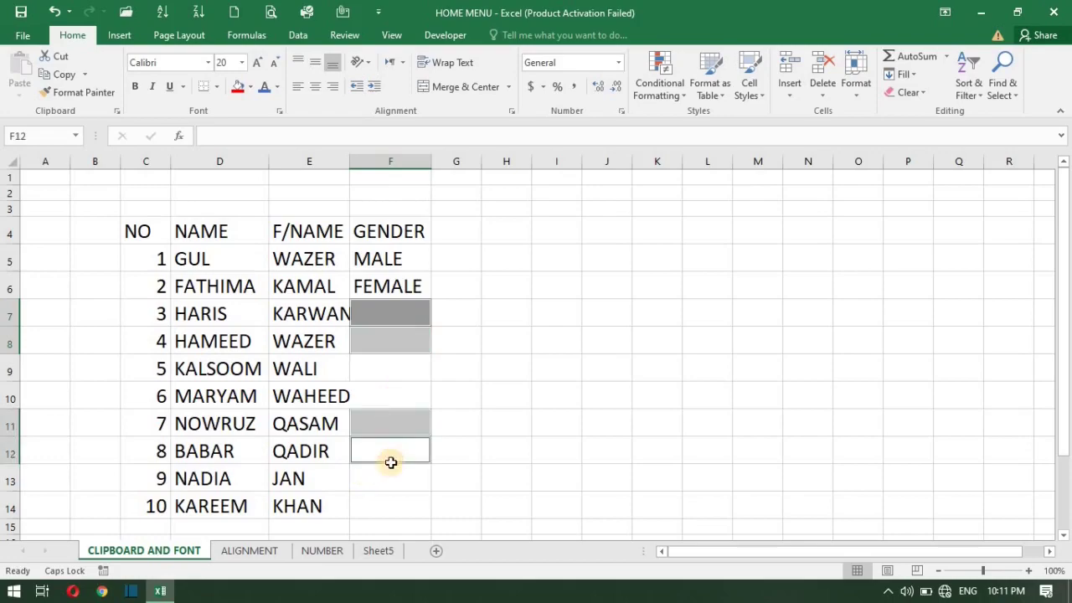
pyautogui.keyDown('ctrl'); pyautogui.click(385, 508); pyautogui.keyUp('ctrl')
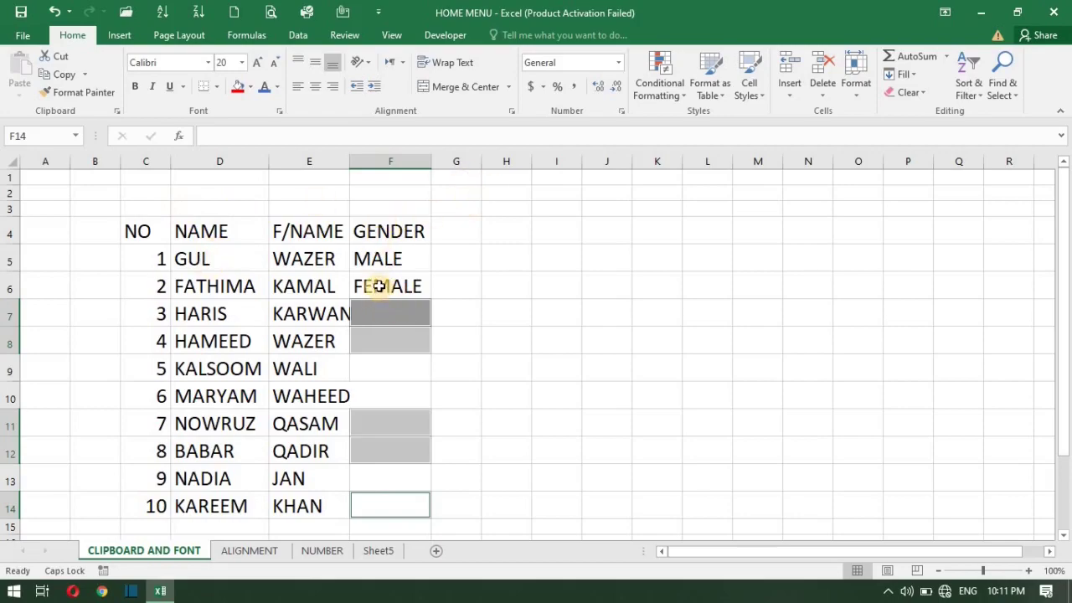
# - Copy F5 again and paste MALE into F7, F8, F11, F12 and F14
pyautogui.click(383, 260)
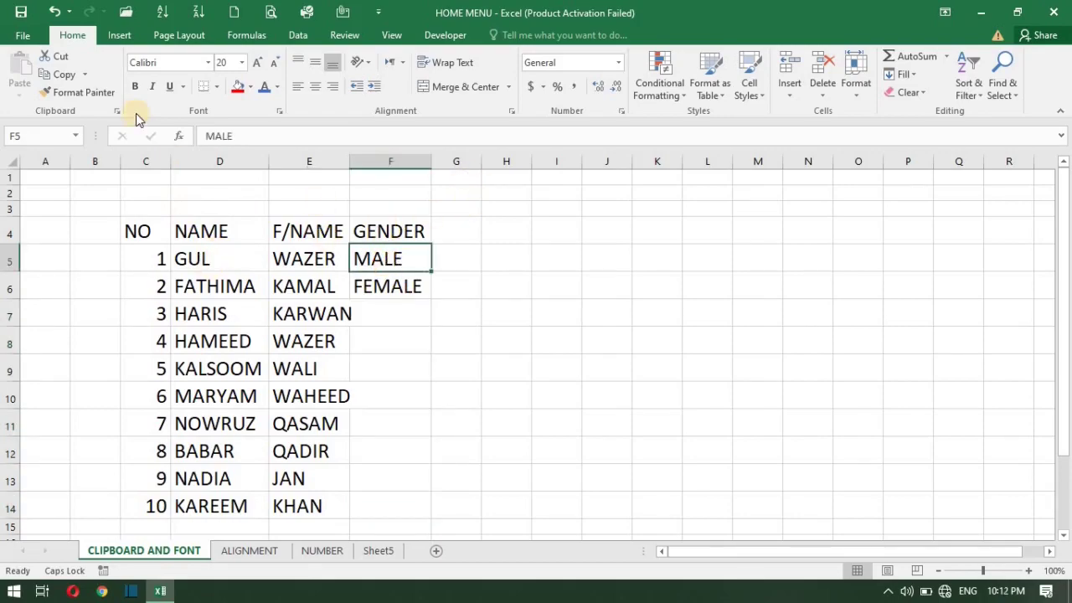
pyautogui.click(60, 74)
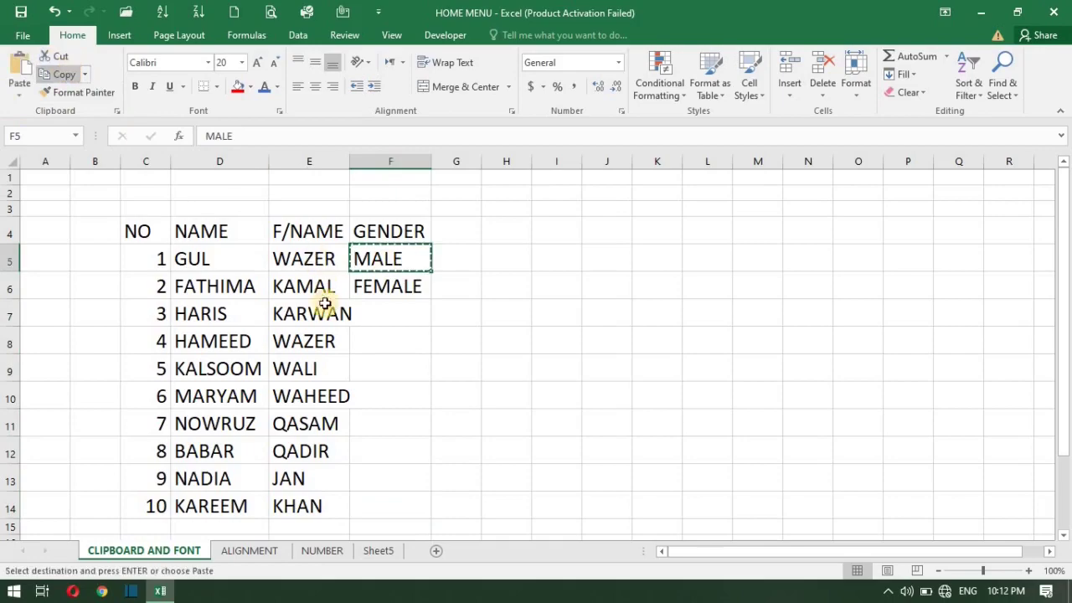
pyautogui.click(385, 314)
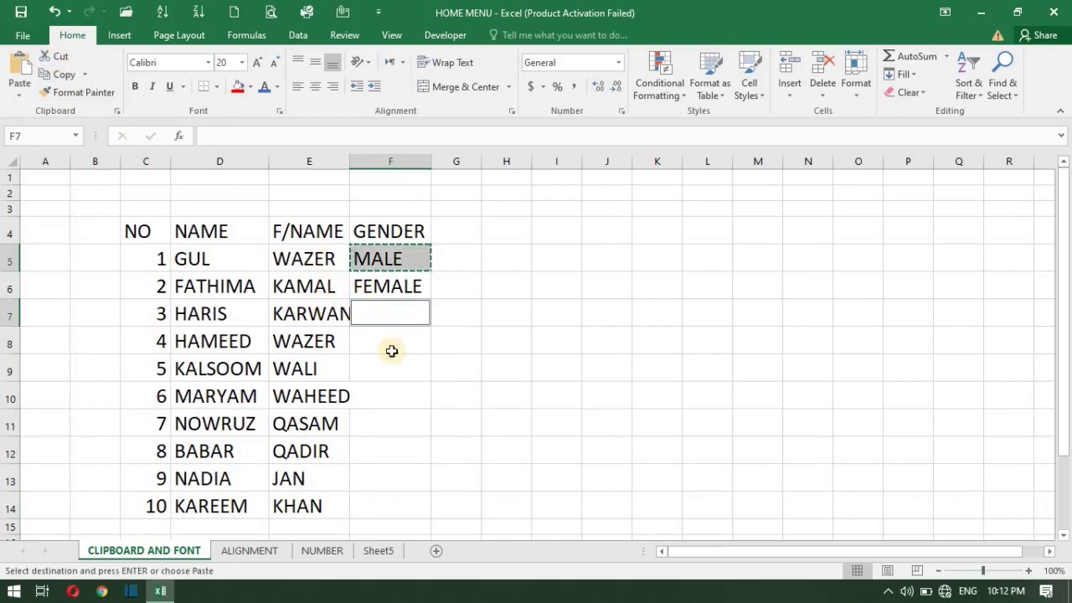
pyautogui.keyDown('ctrl'); pyautogui.click(393, 337); pyautogui.keyUp('ctrl')
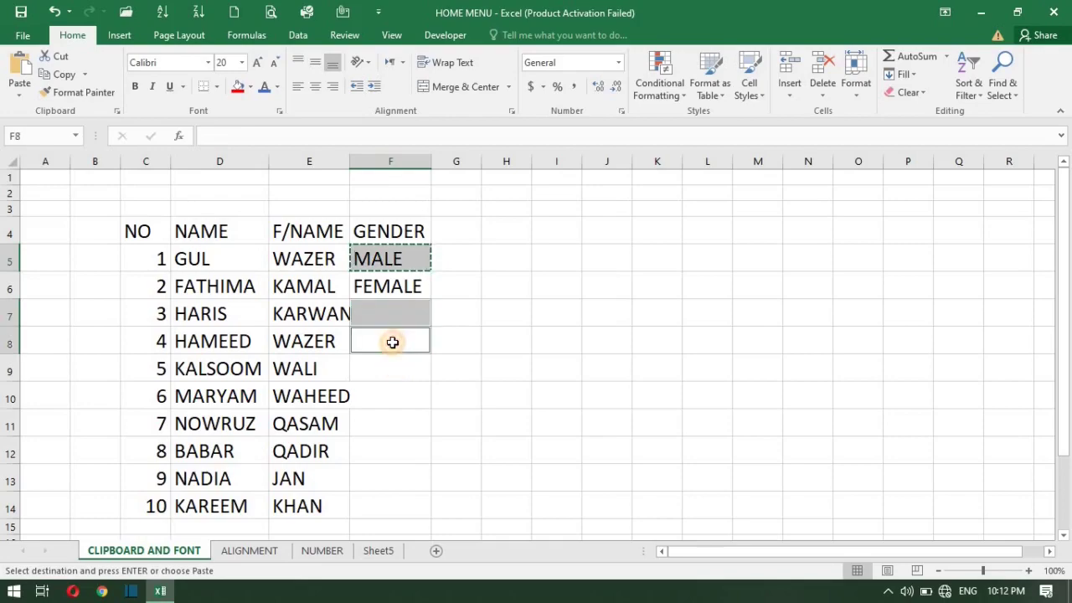
pyautogui.keyDown('ctrl'); pyautogui.click(389, 415); pyautogui.keyUp('ctrl')
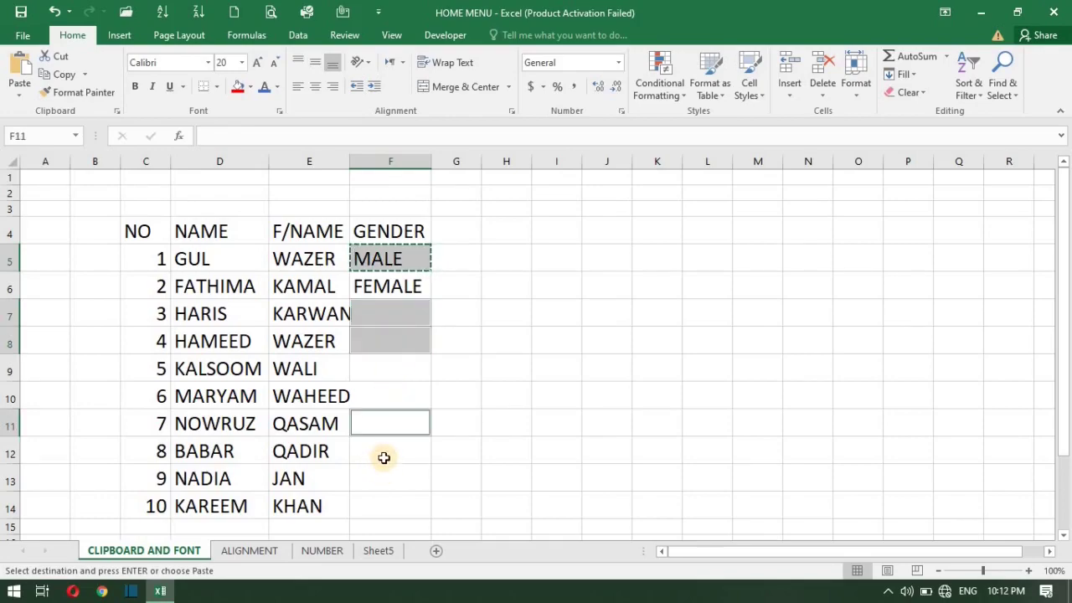
pyautogui.keyDown('ctrl'); pyautogui.click(389, 449); pyautogui.keyUp('ctrl')
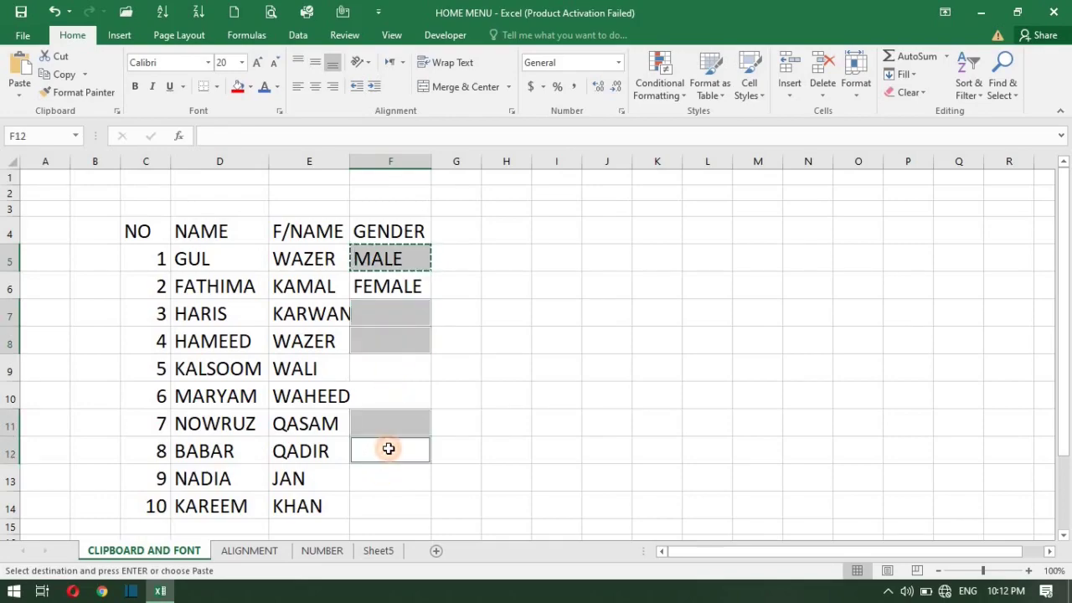
pyautogui.keyDown('ctrl'); pyautogui.click(391, 507); pyautogui.keyUp('ctrl')
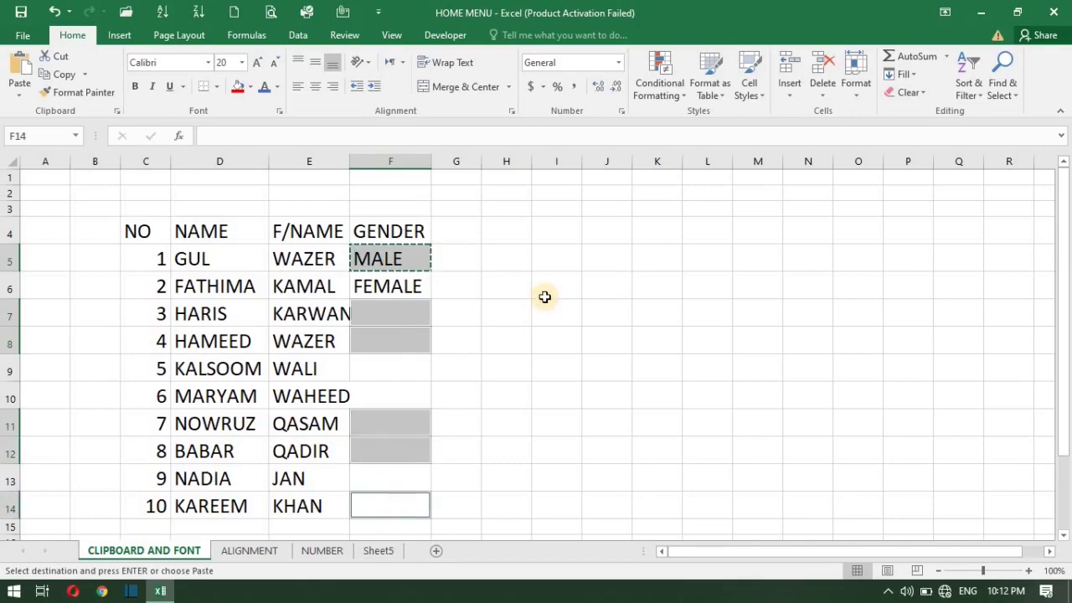
pyautogui.hotkey('ctrl', 'v')
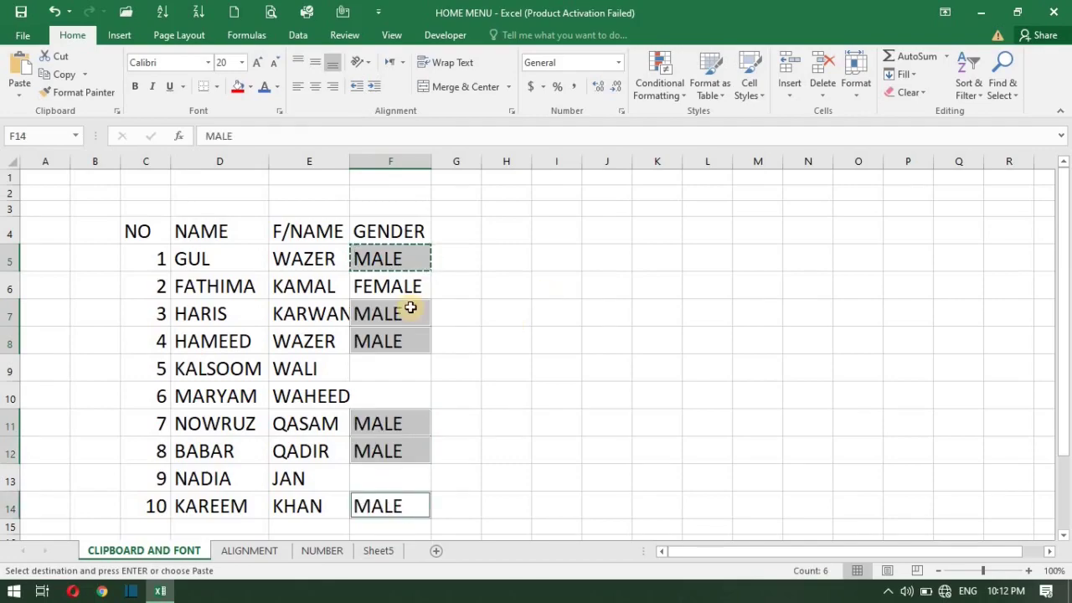
# - Copy FEMALE from F6 and paste it into F9, F10 and F13
pyautogui.click(392, 288)
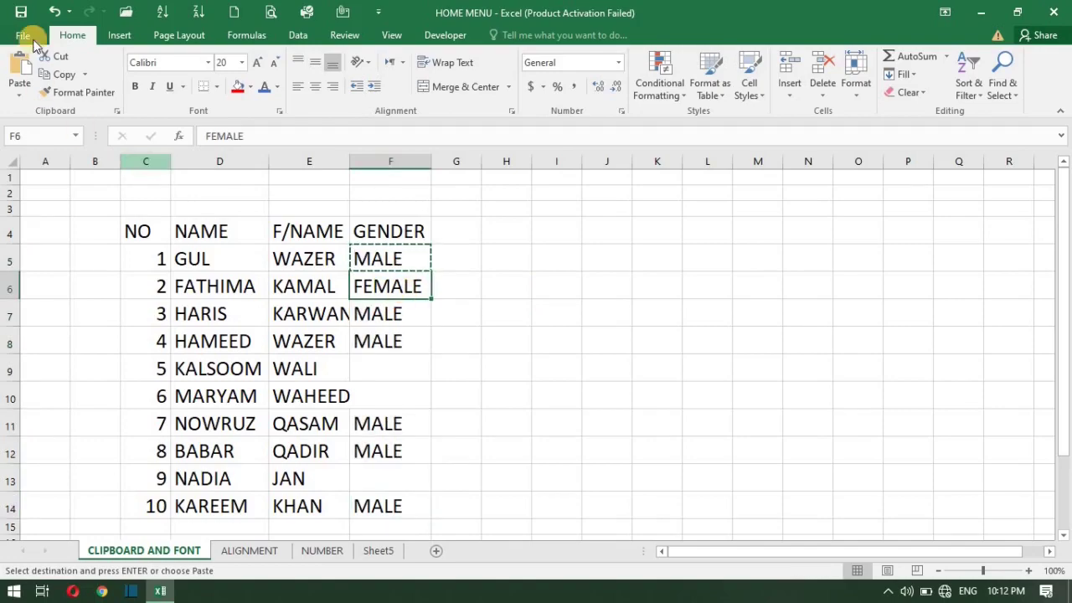
pyautogui.click(67, 75)
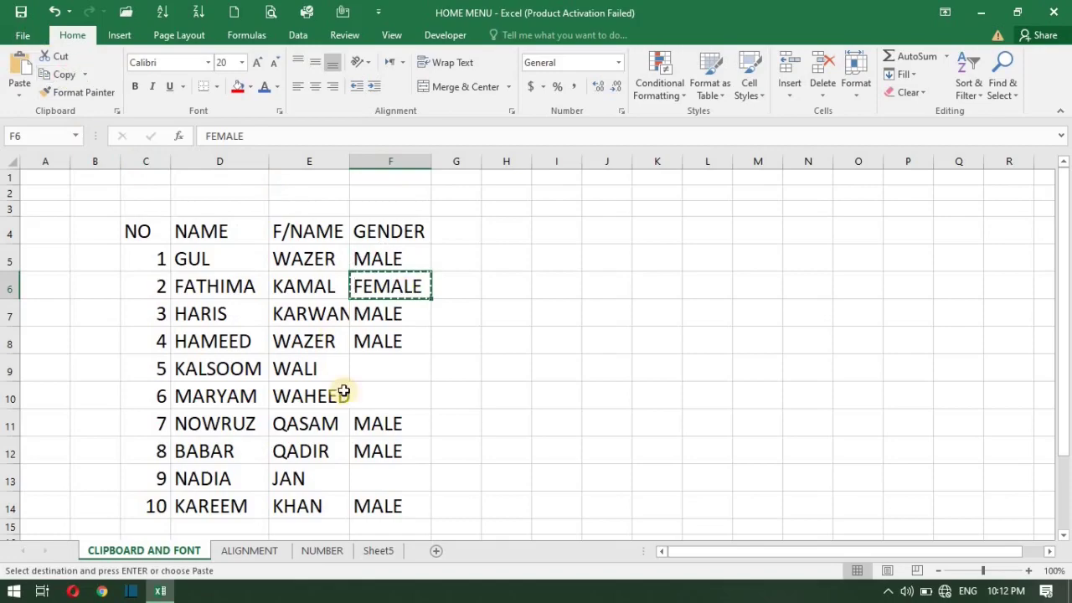
pyautogui.keyDown('ctrl'); pyautogui.click(378, 367); pyautogui.keyUp('ctrl')
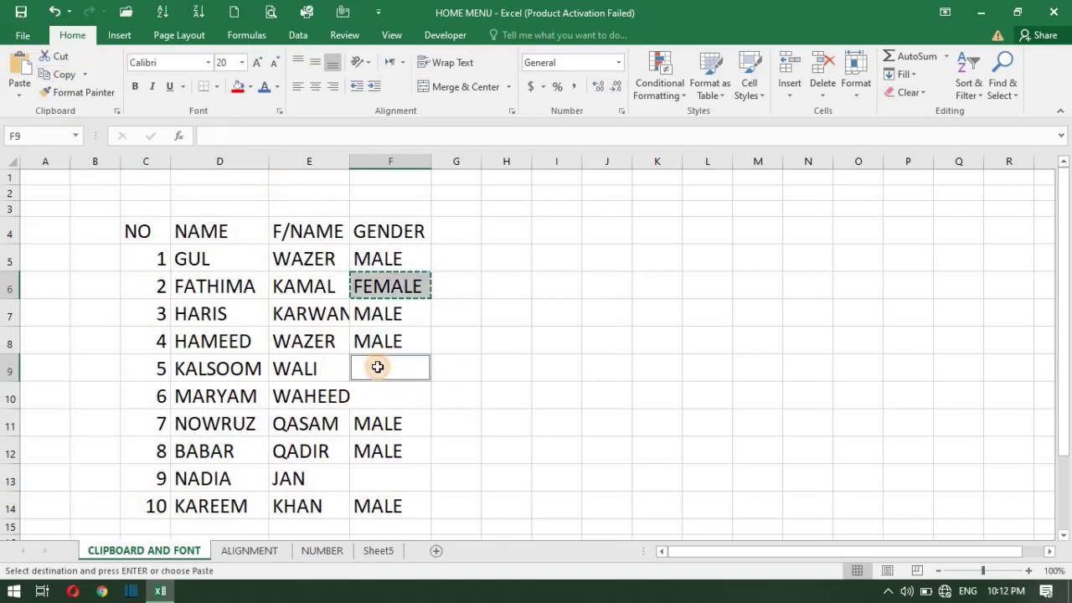
pyautogui.keyDown('ctrl'); pyautogui.click(394, 398); pyautogui.keyUp('ctrl')
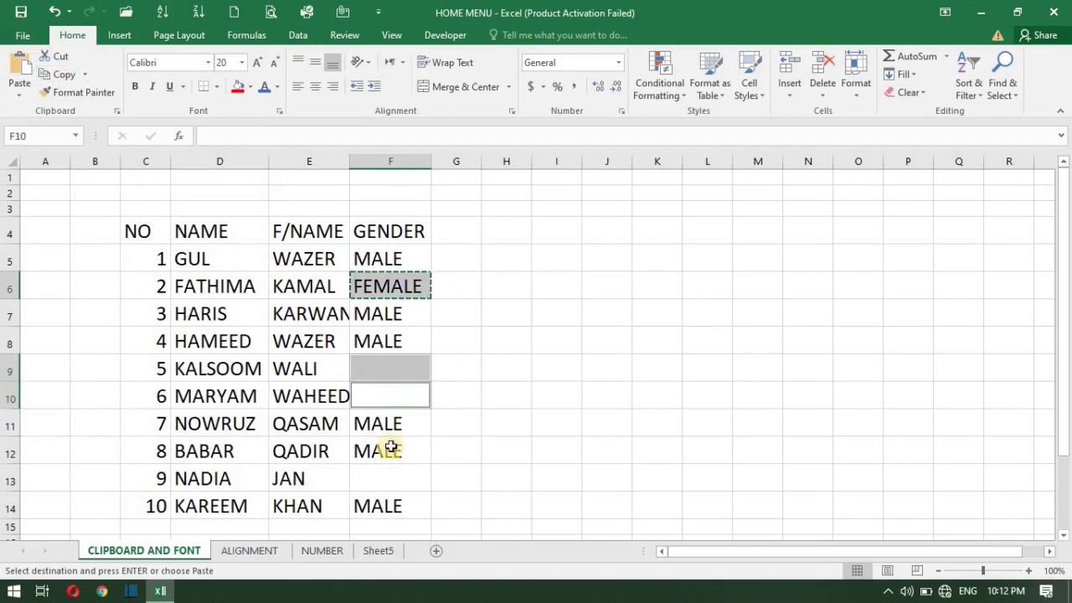
pyautogui.keyDown('ctrl'); pyautogui.click(378, 478); pyautogui.keyUp('ctrl')
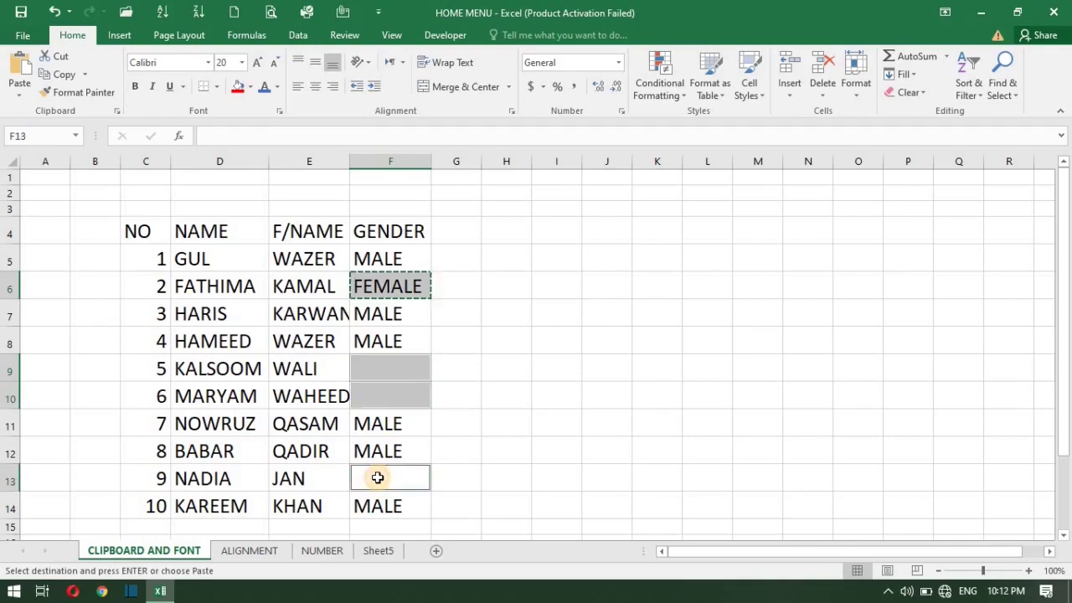
pyautogui.hotkey('ctrl', 'v')
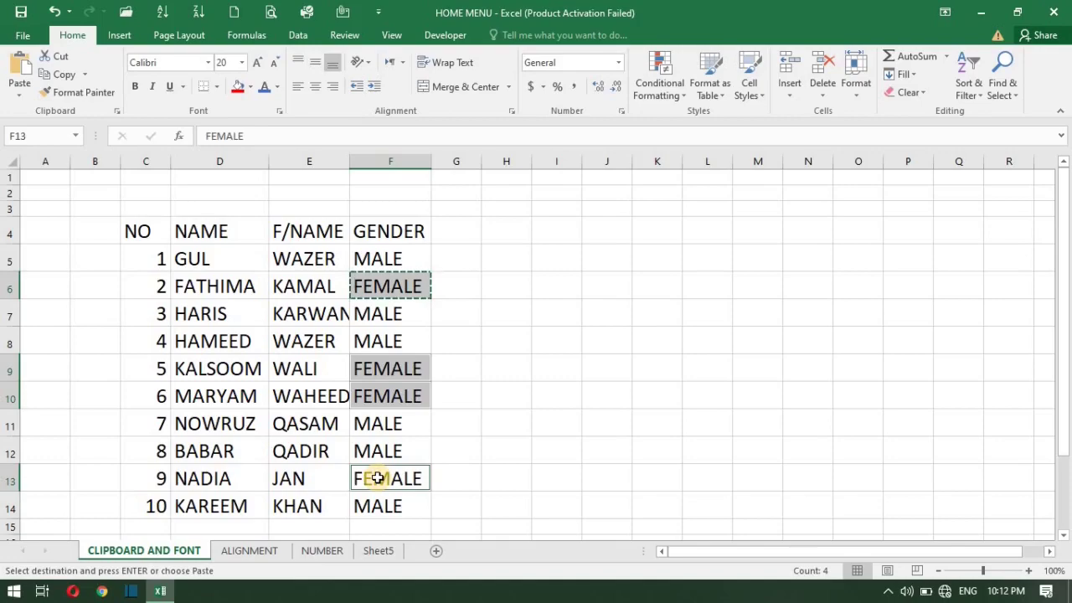
pyautogui.click(477, 359)
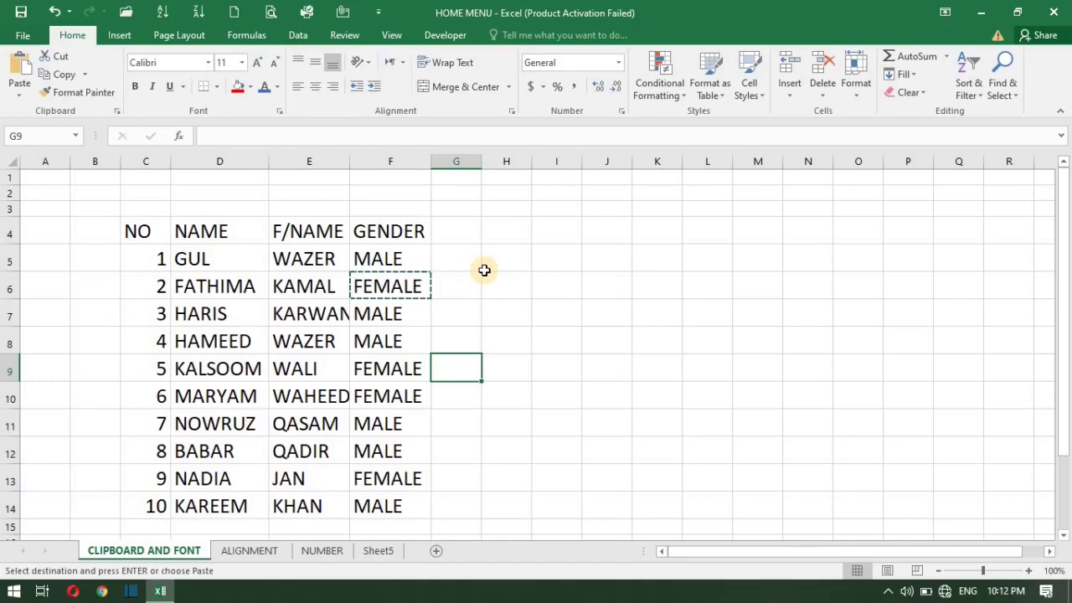
pyautogui.click(392, 258)
pyautogui.click(468, 266)
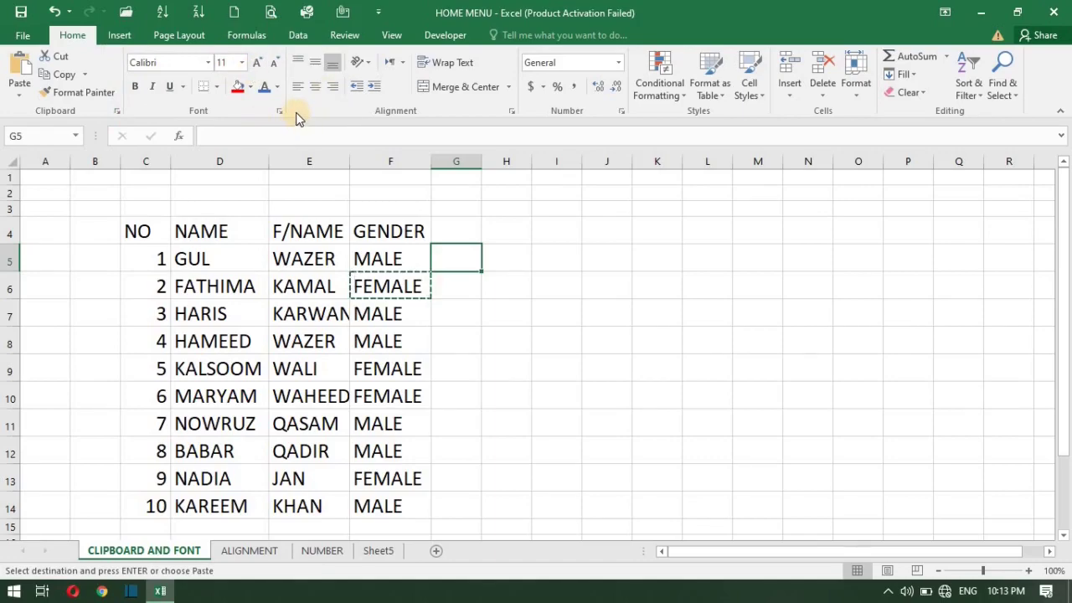
pyautogui.click(207, 232)
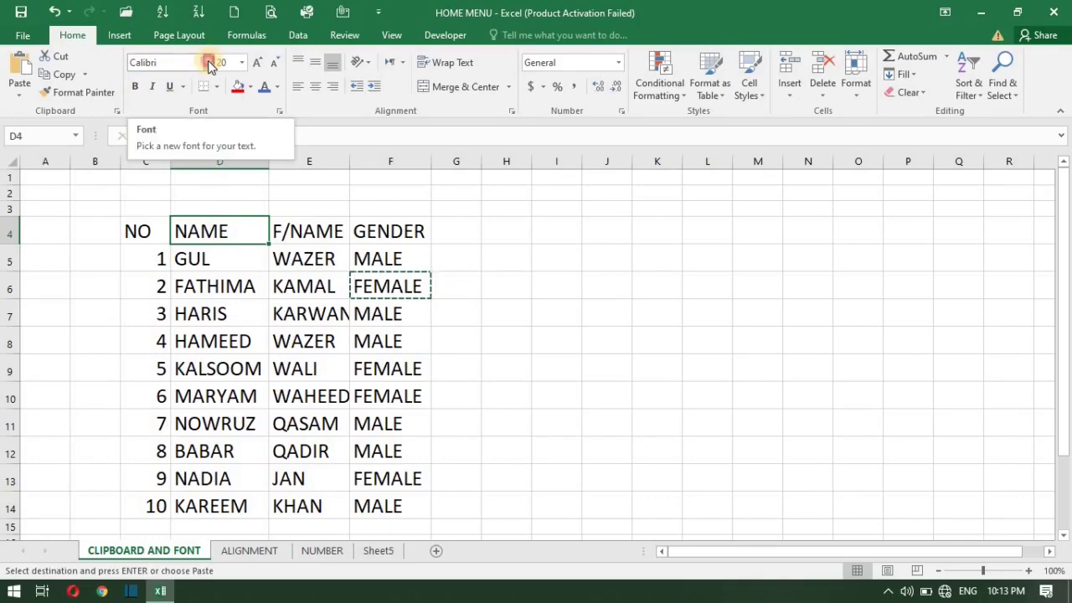
# - Try Adobe Fan Heiti Std B, then settle on Agency FB for the NAME header D4
pyautogui.click(209, 63)
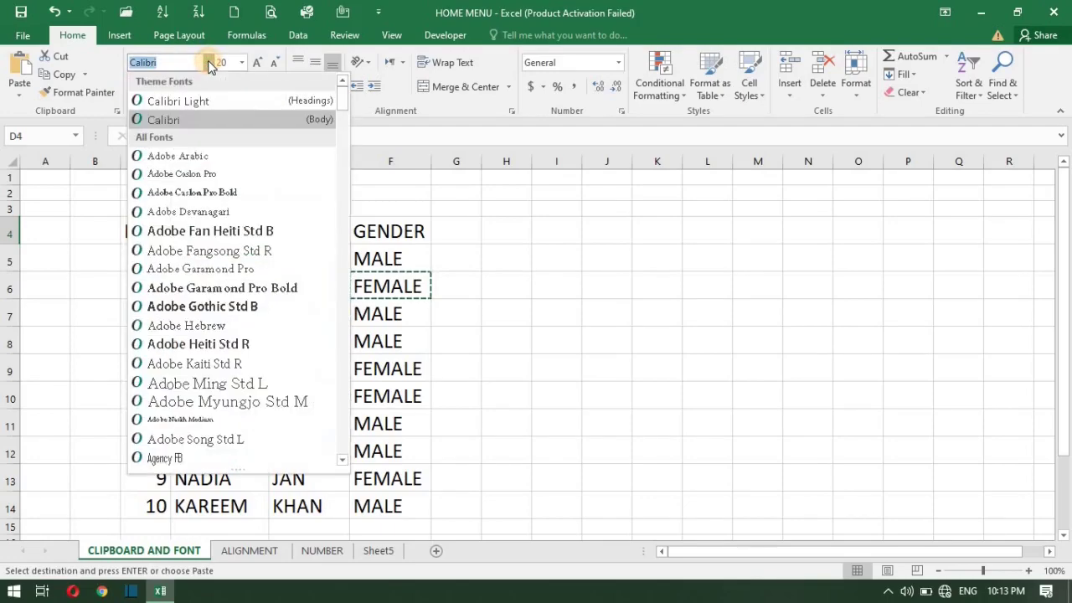
pyautogui.click(243, 239)
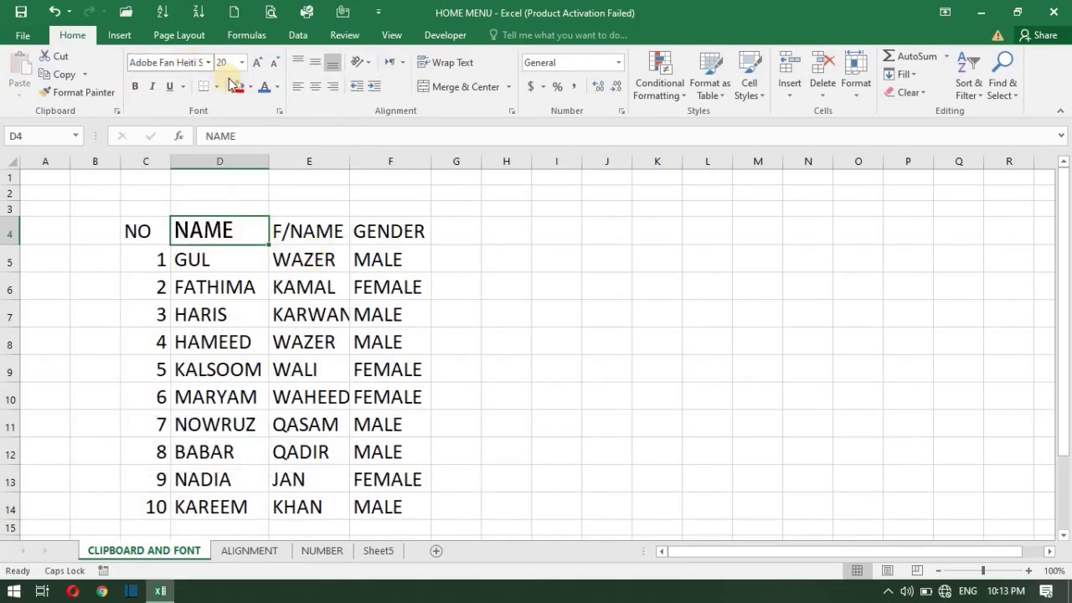
pyautogui.click(208, 62)
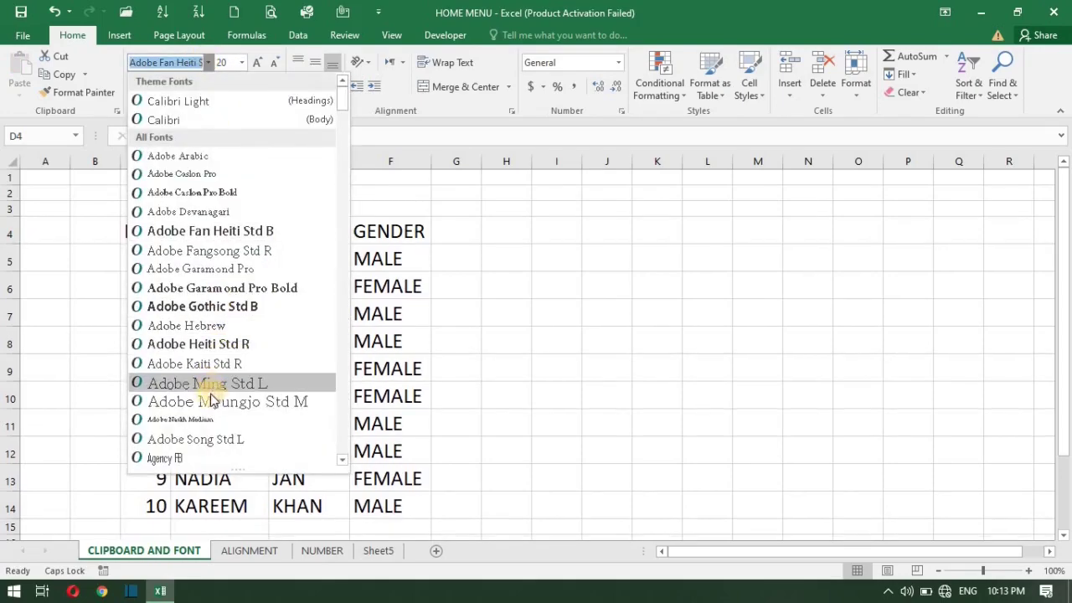
pyautogui.click(180, 462)
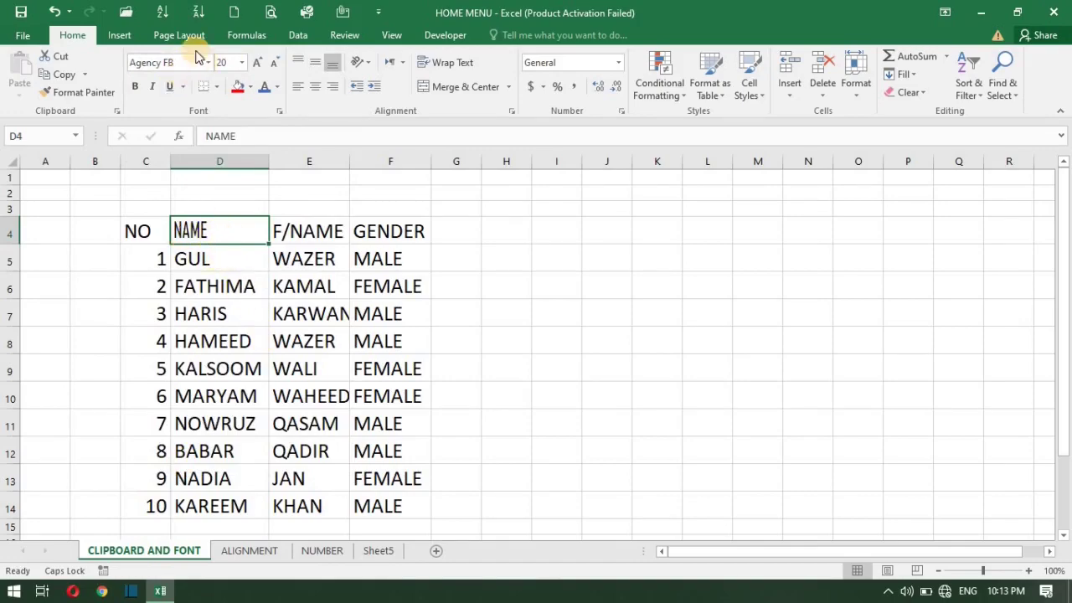
pyautogui.click(307, 224)
# - Change the father names in E4:E12 to the Agency FB font
pyautogui.keyDown('shift'); pyautogui.click(306, 258); pyautogui.keyUp('shift')
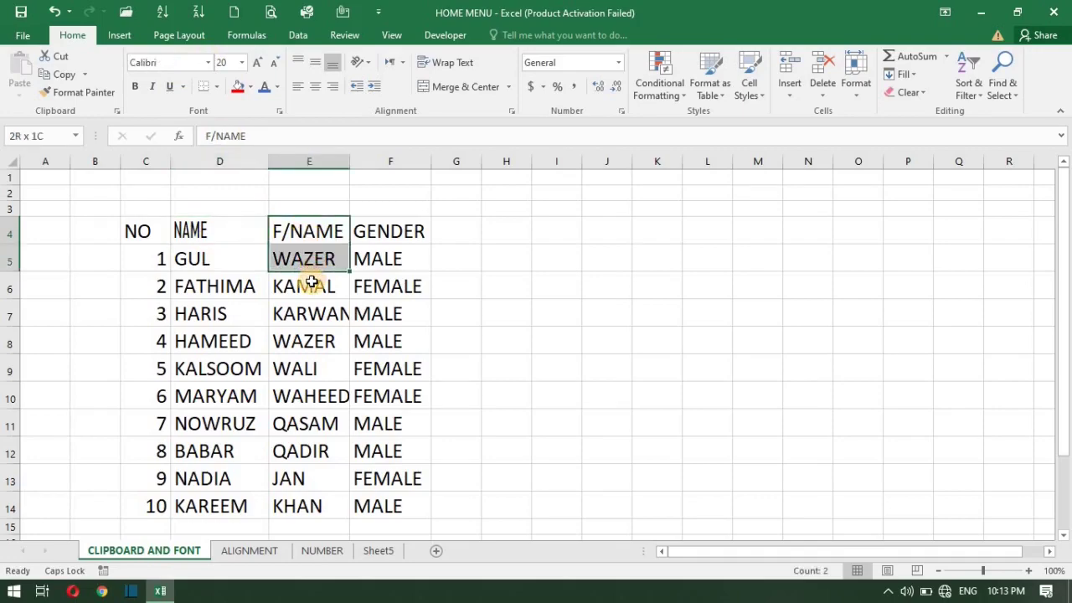
pyautogui.moveTo(311, 283); pyautogui.dragTo(314, 452)
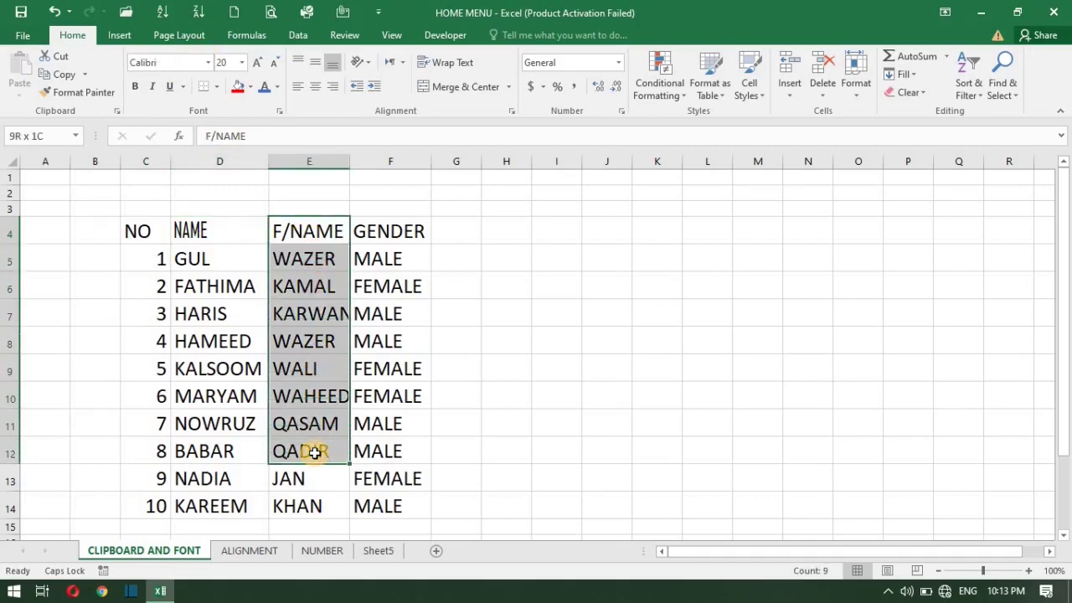
pyautogui.click(208, 63)
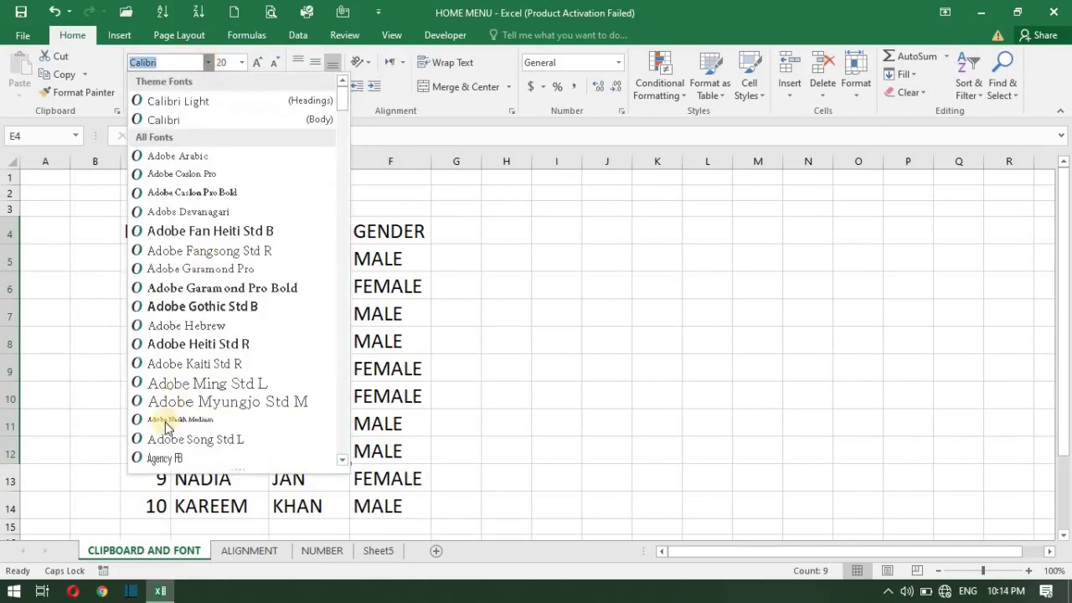
pyautogui.click(186, 459)
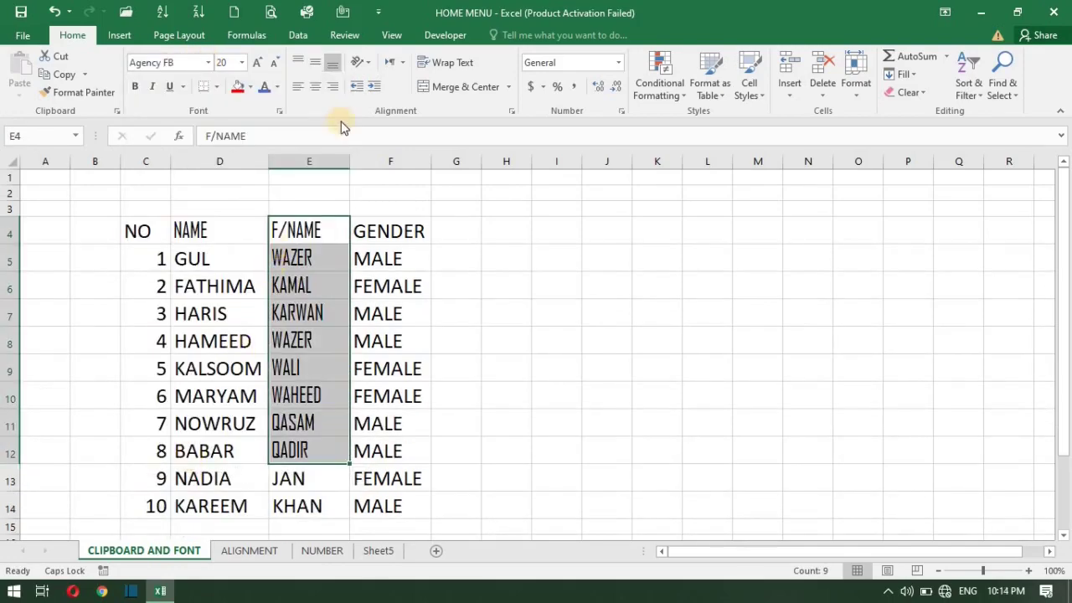
# - Apply Agency FB to the whole NAME column D
pyautogui.doubleClick(298, 396)
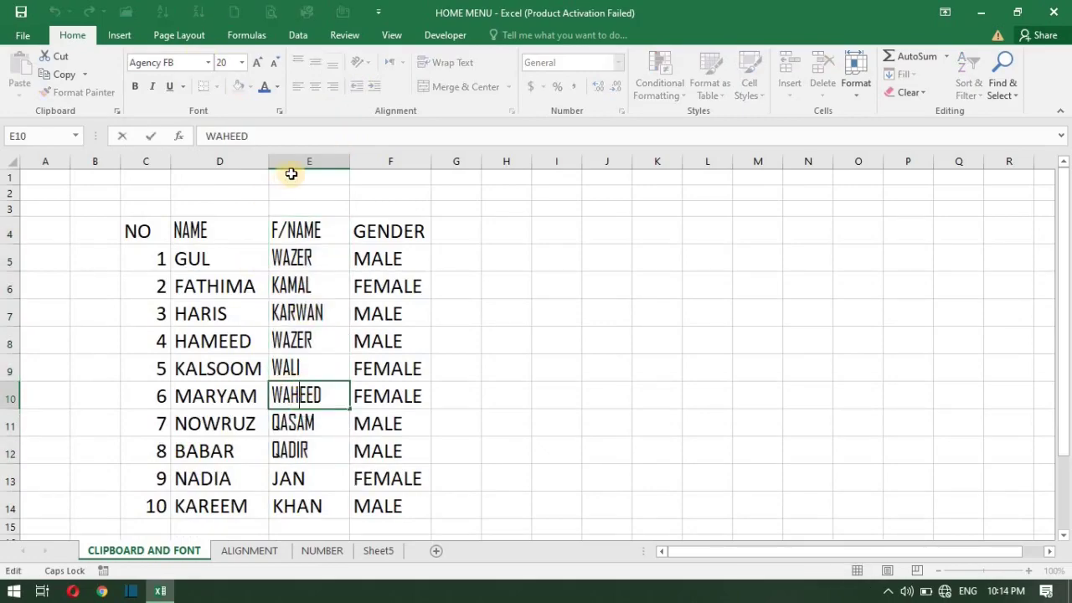
pyautogui.click(195, 165)
pyautogui.click(86, 236)
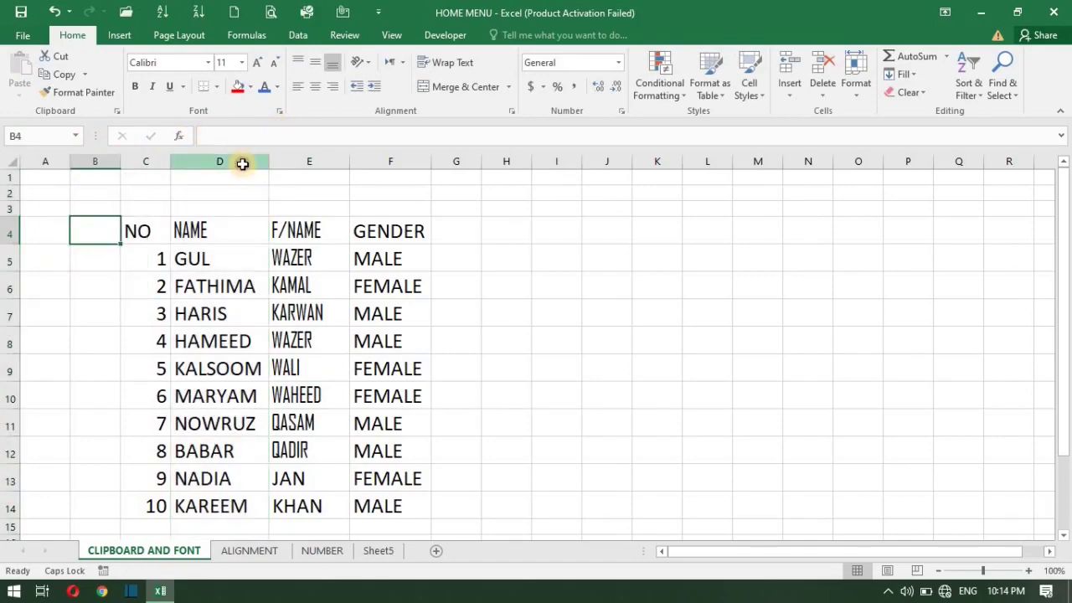
pyautogui.click(242, 161)
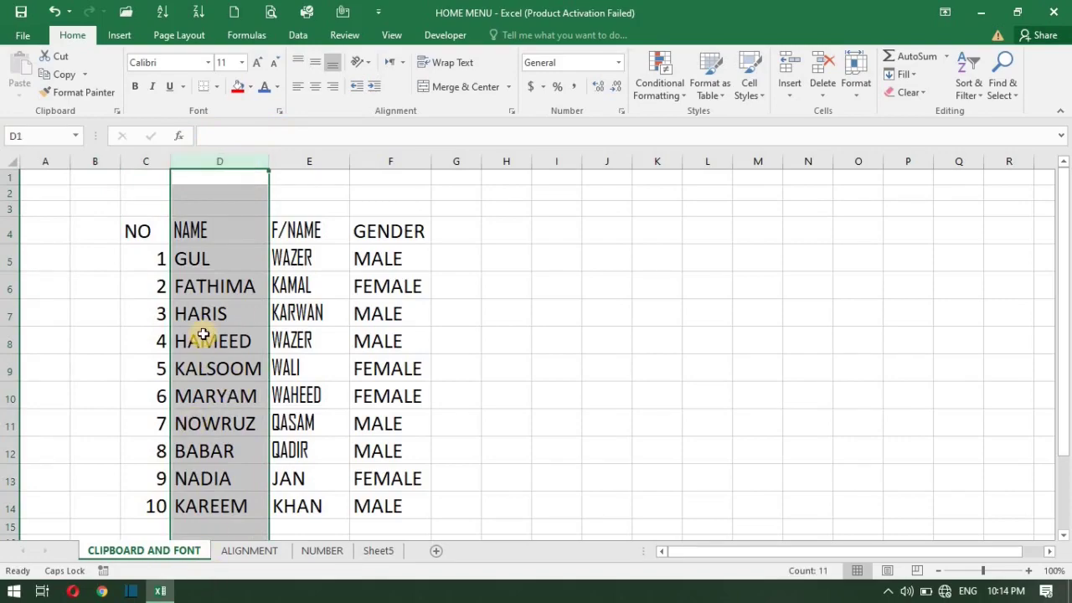
pyautogui.click(209, 64)
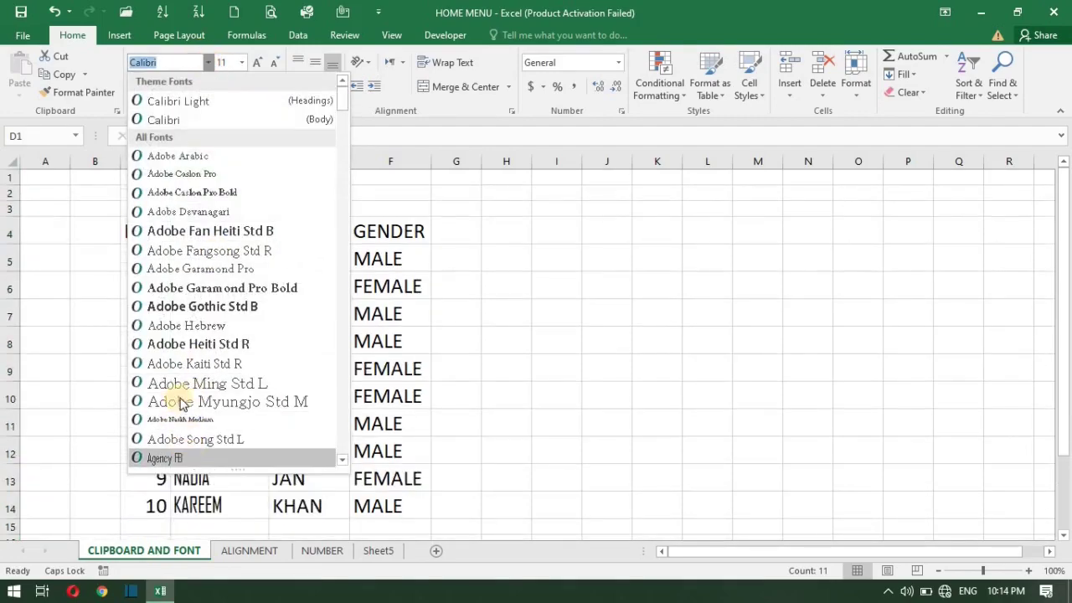
pyautogui.click(168, 459)
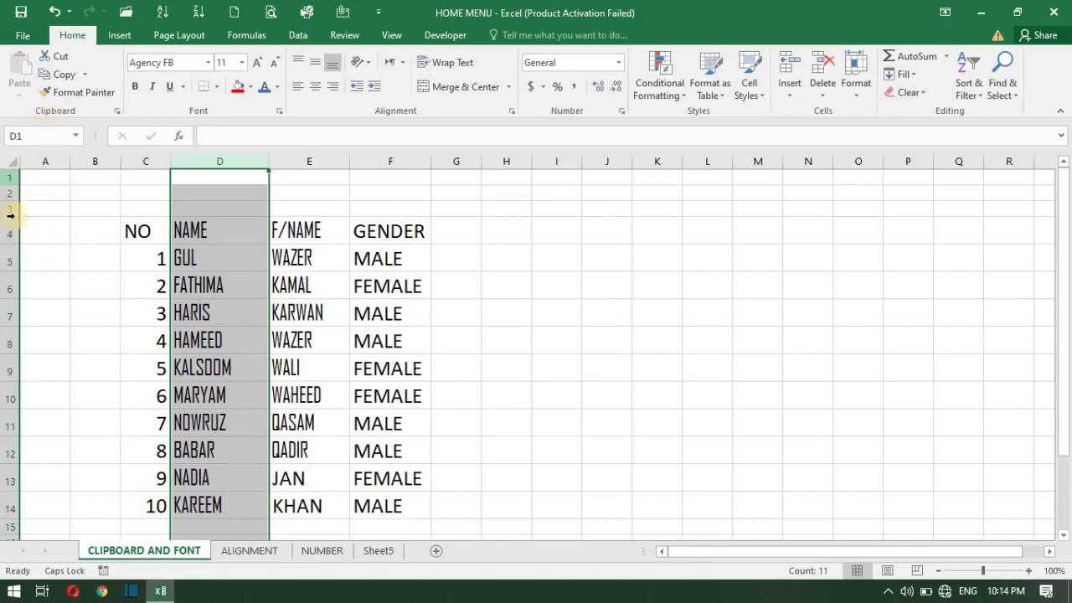
pyautogui.click(11, 233)
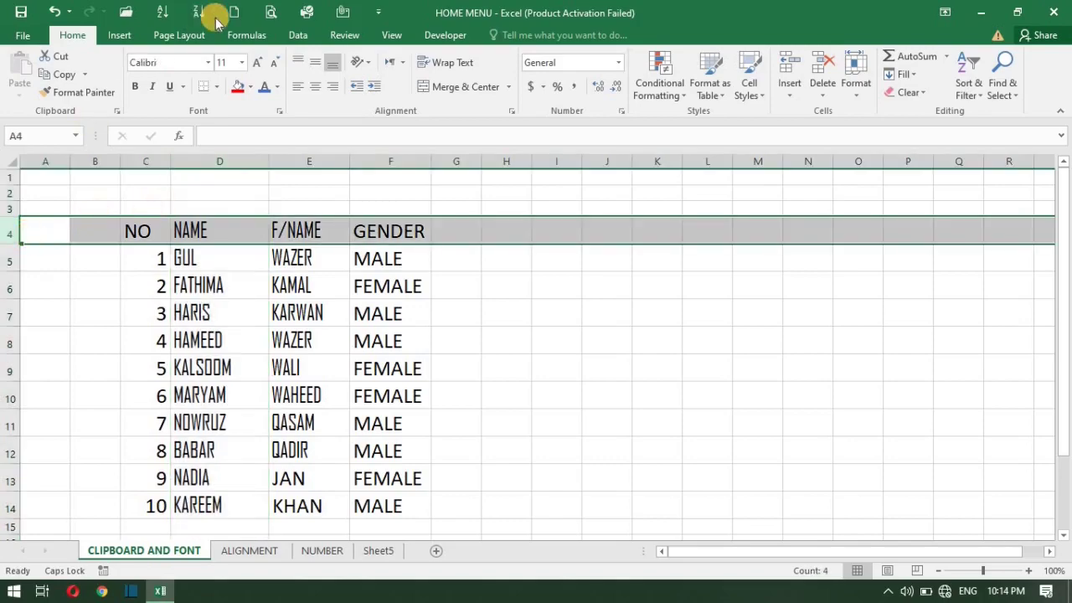
# - Set the NO, NAME, F/NAME and GENDER headers in row 4 to Agency FB, size 36
pyautogui.click(209, 62)
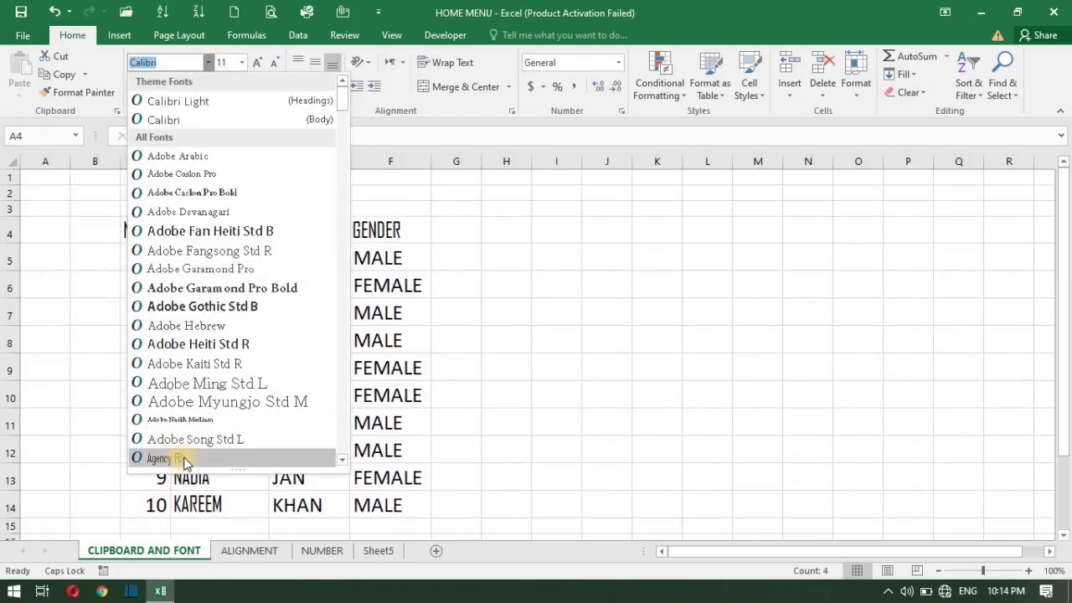
pyautogui.click(182, 459)
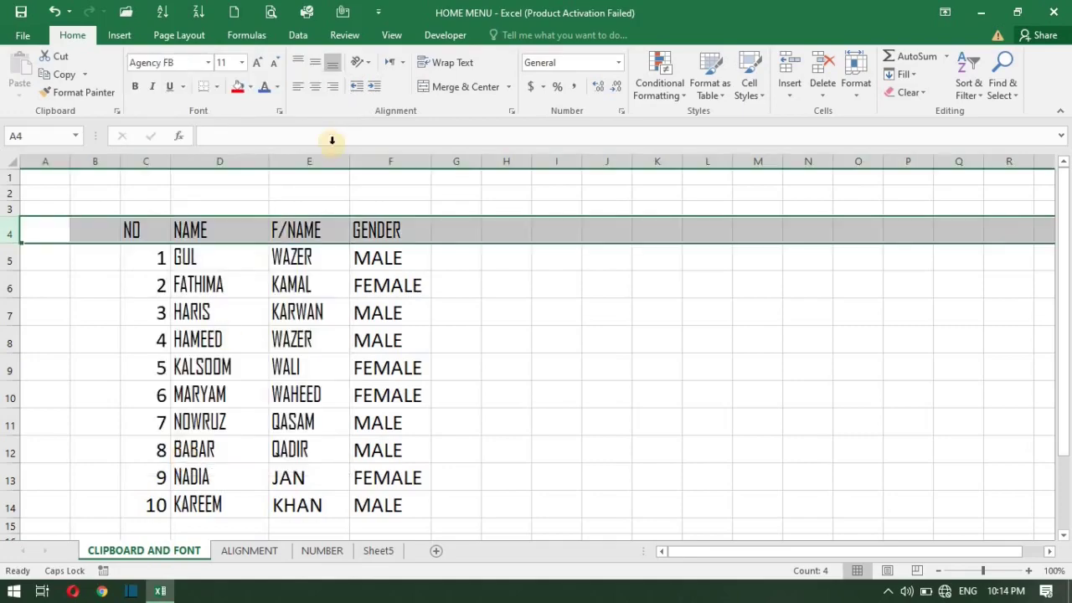
pyautogui.click(242, 63)
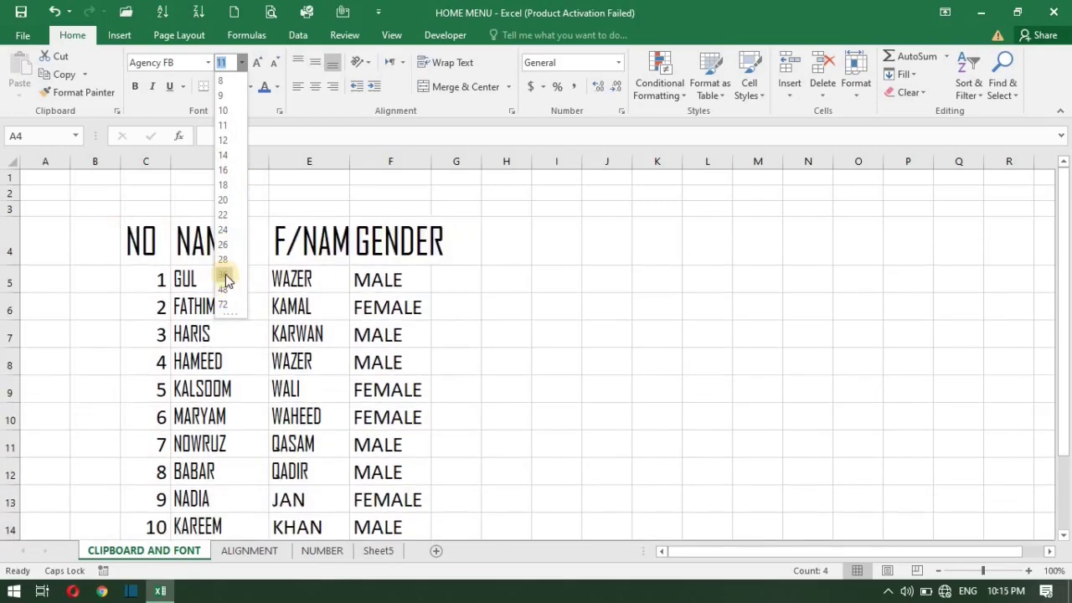
pyautogui.click(225, 274)
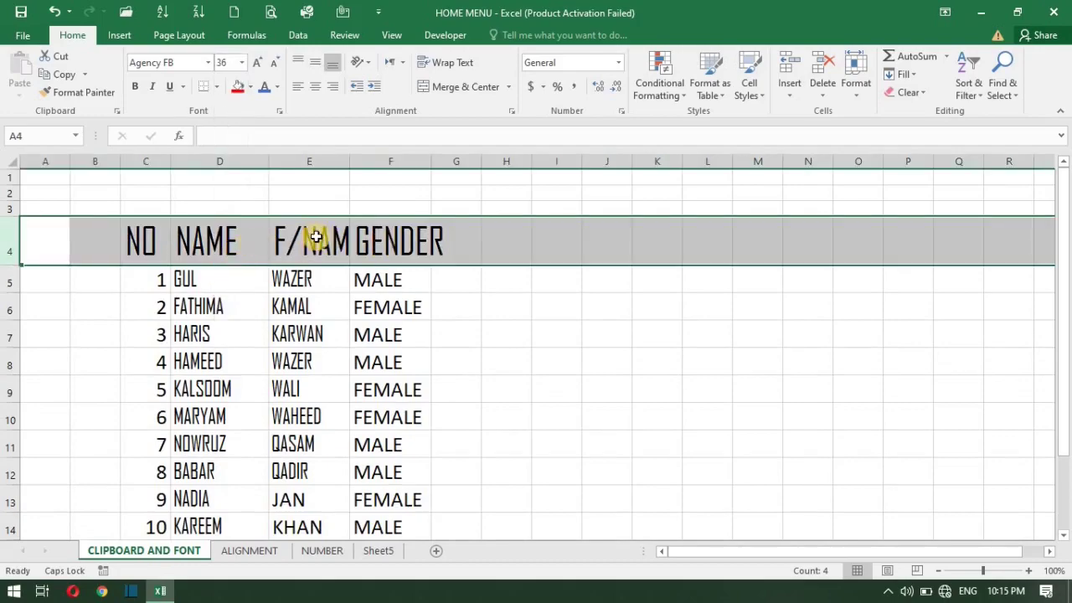
pyautogui.click(341, 253)
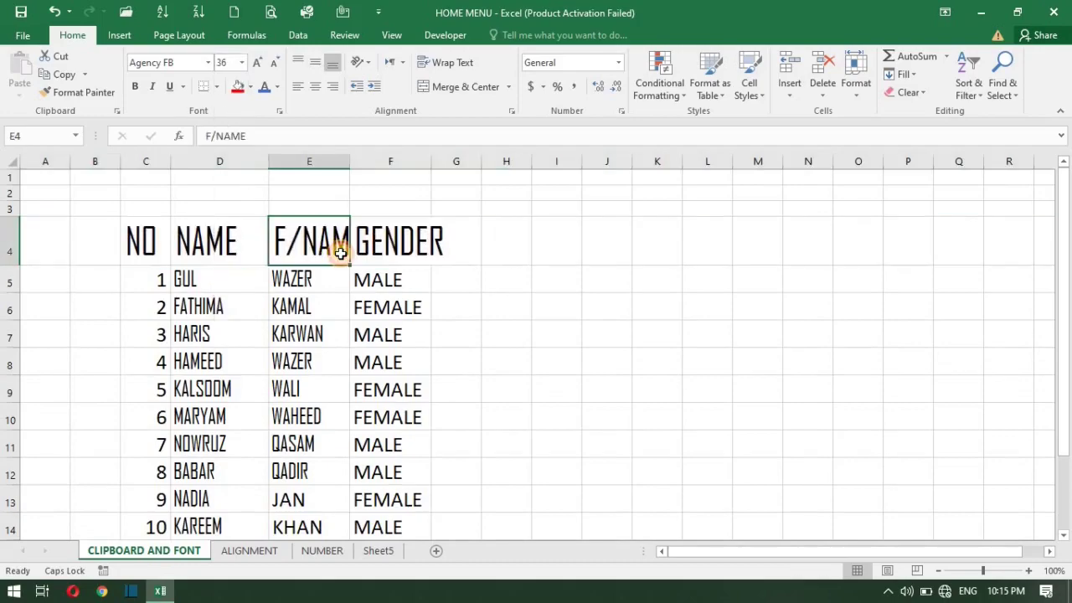
pyautogui.click(9, 241)
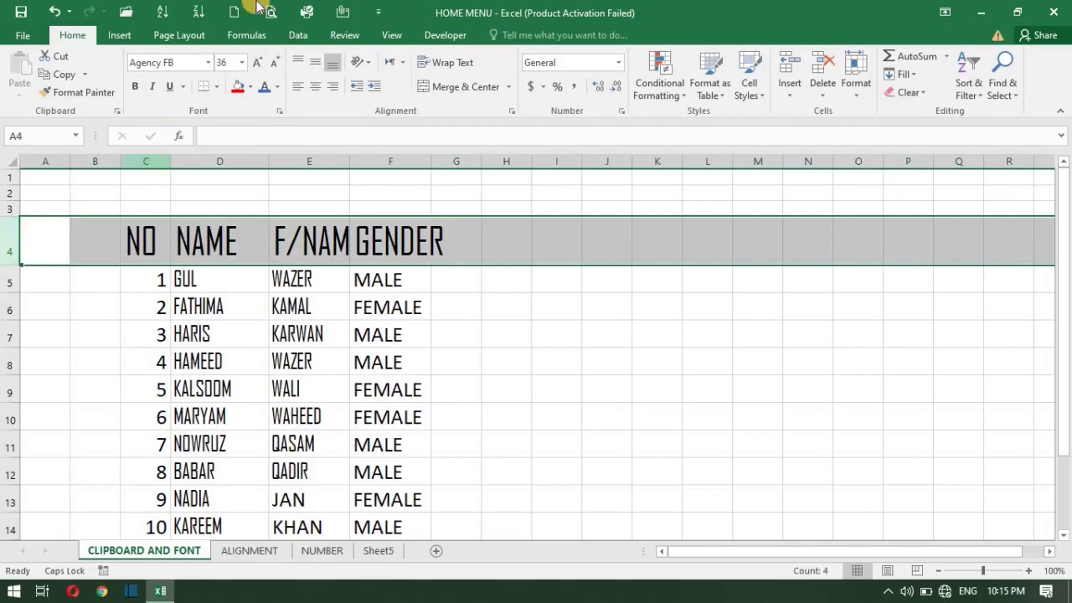
# - Make the NO, NAME, F/NAME and GENDER header text bold, italic and underlined
pyautogui.click(136, 90)
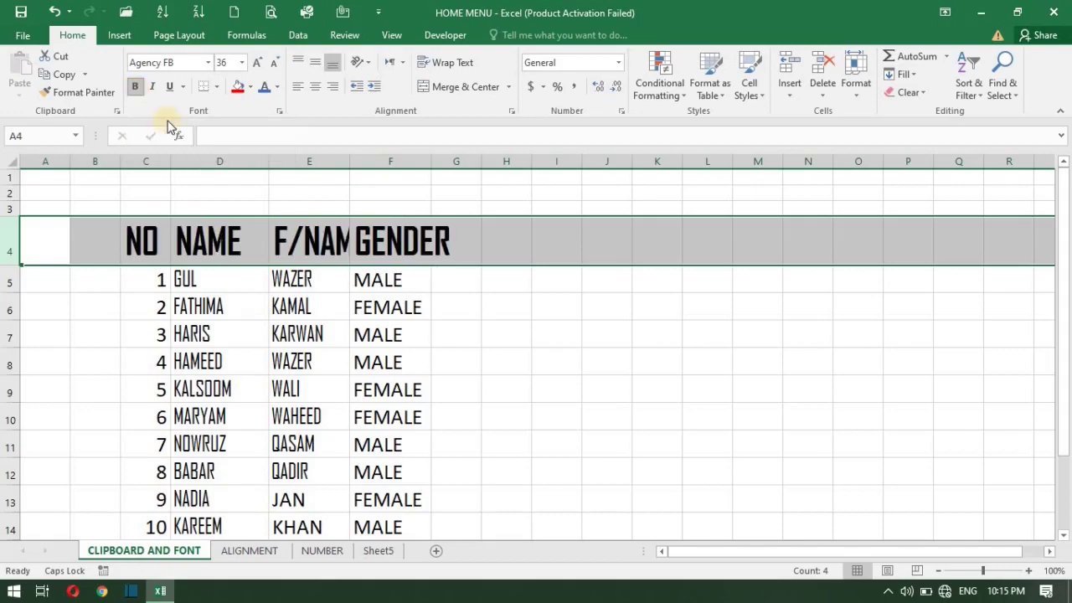
pyautogui.click(136, 89)
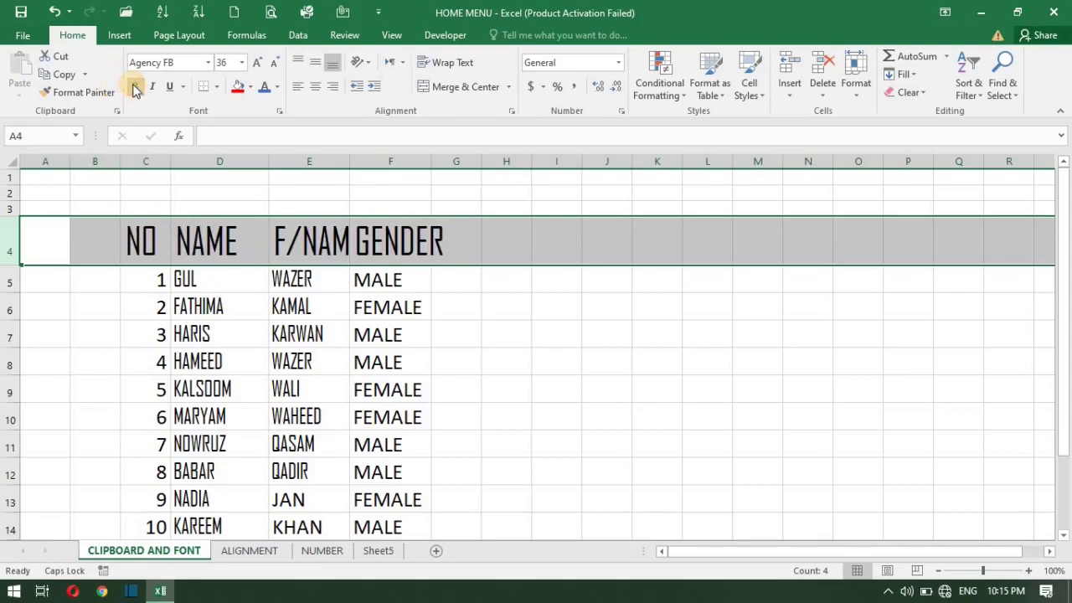
pyautogui.click(136, 89)
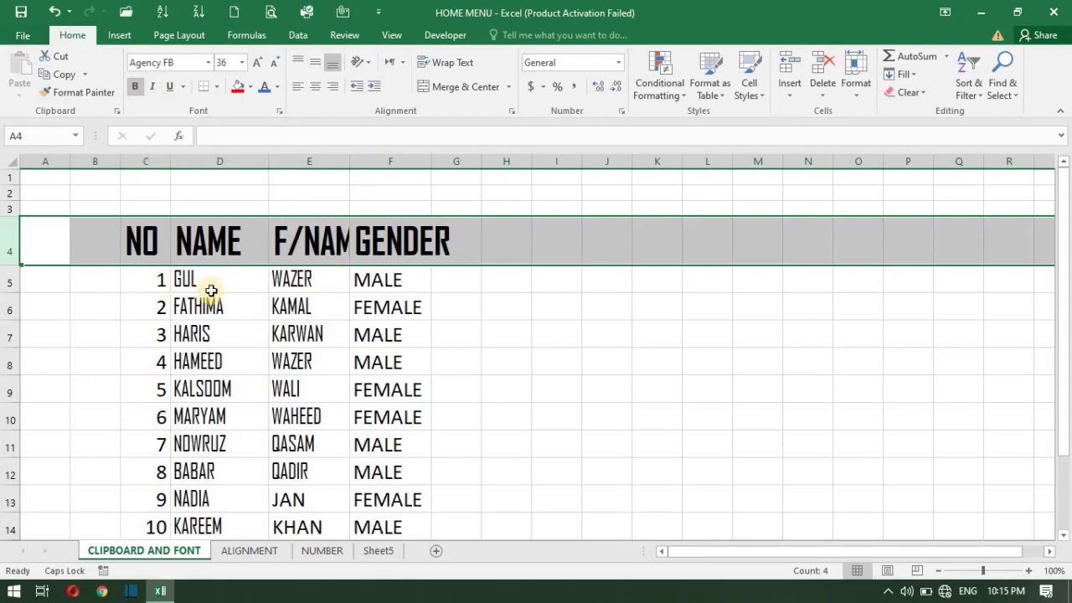
pyautogui.click(153, 88)
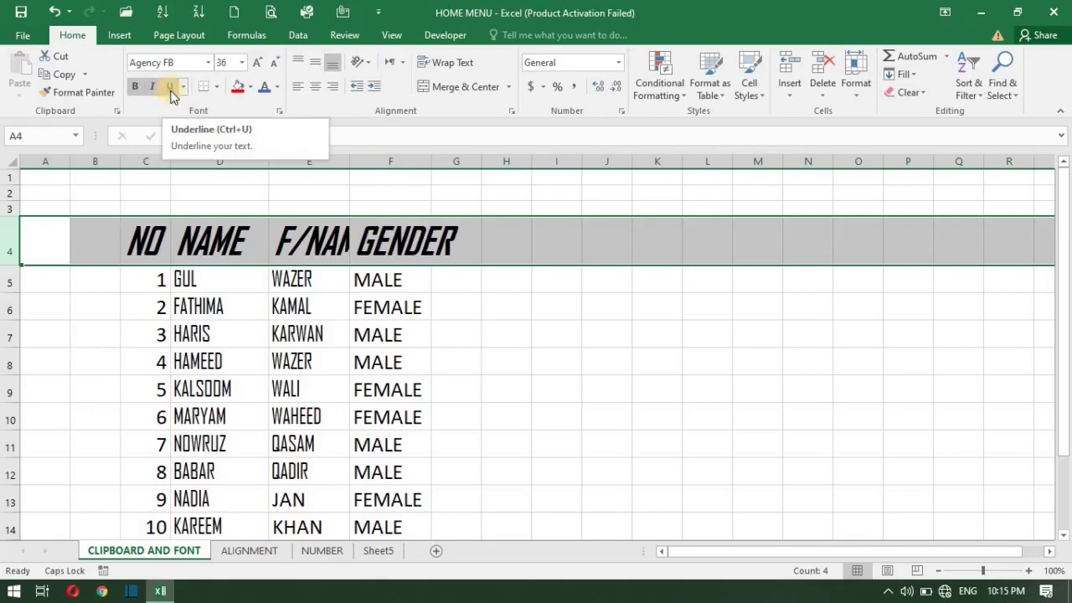
pyautogui.click(171, 89)
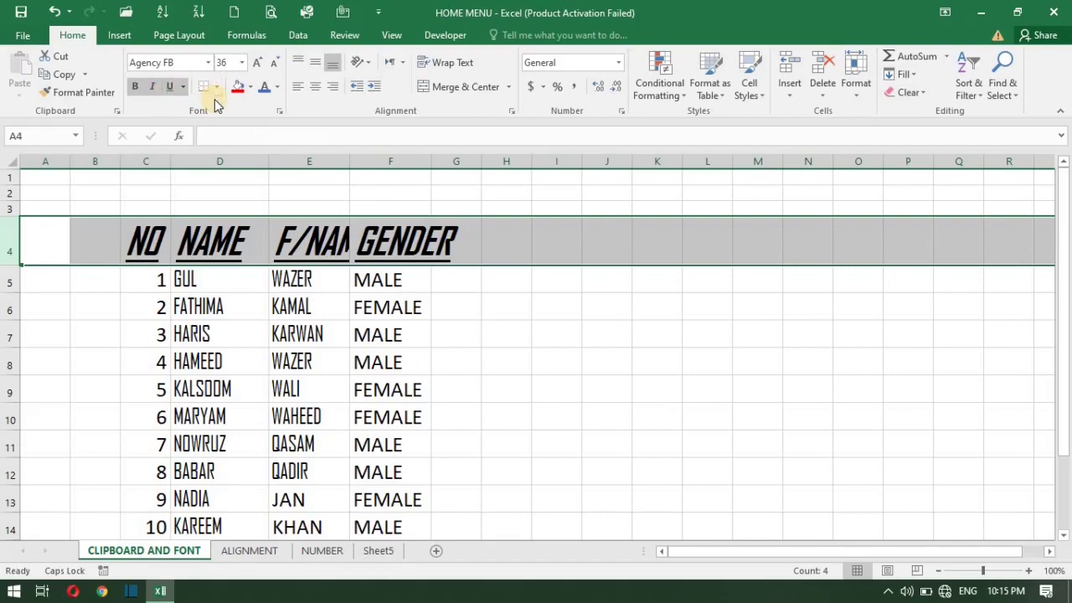
pyautogui.click(202, 243)
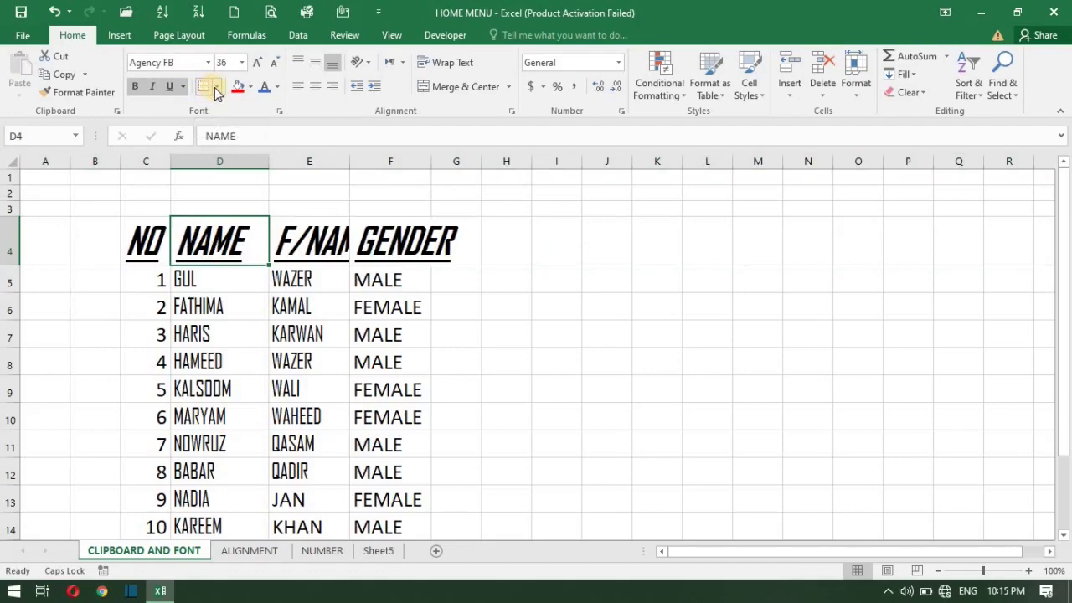
pyautogui.click(215, 89)
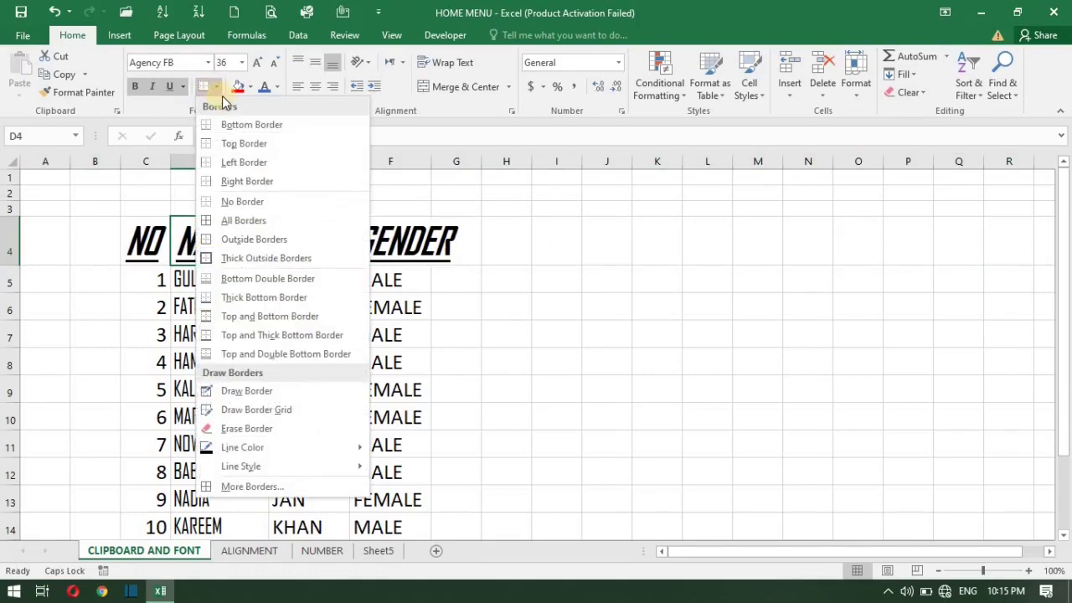
pyautogui.click(304, 126)
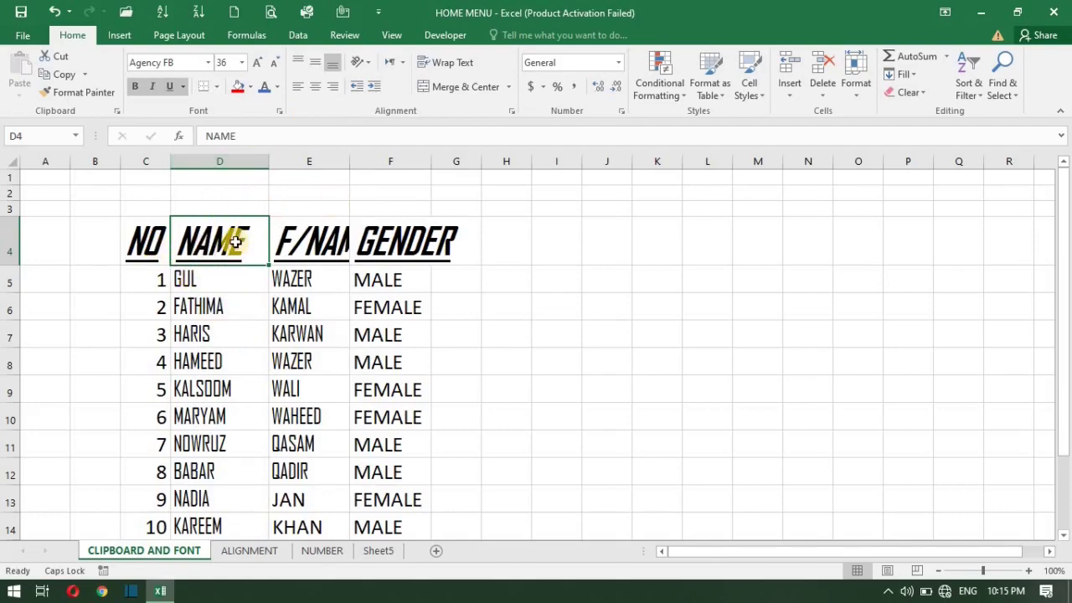
pyautogui.click(326, 248)
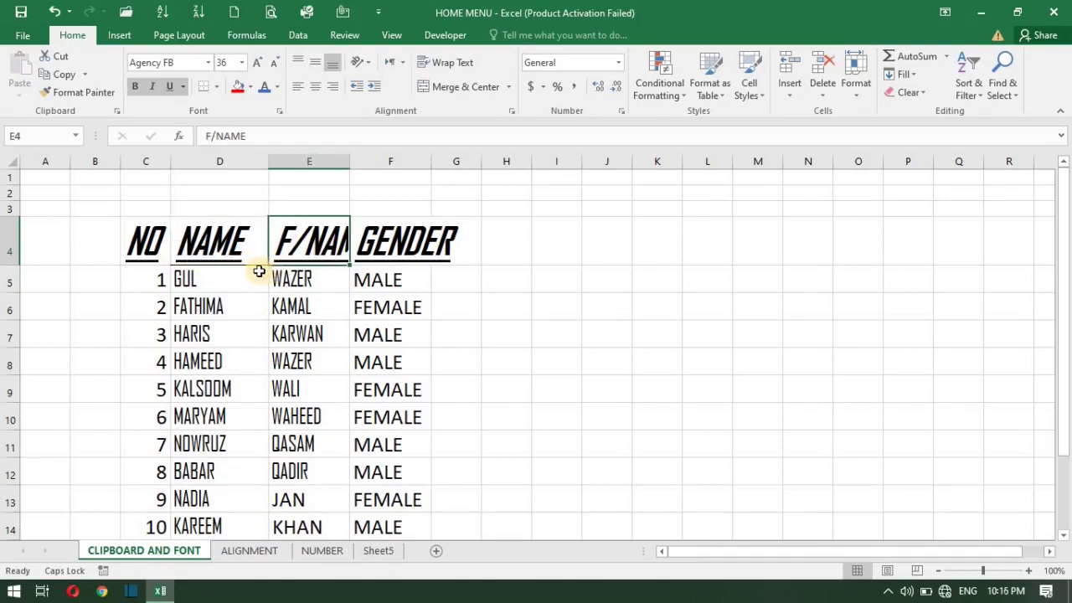
pyautogui.click(130, 291)
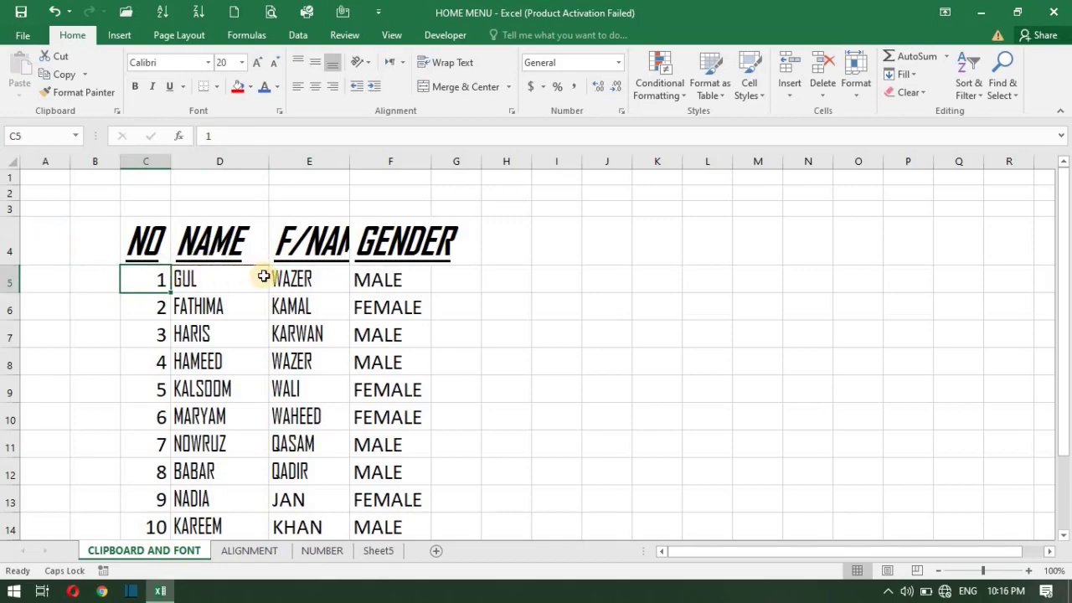
pyautogui.click(228, 250)
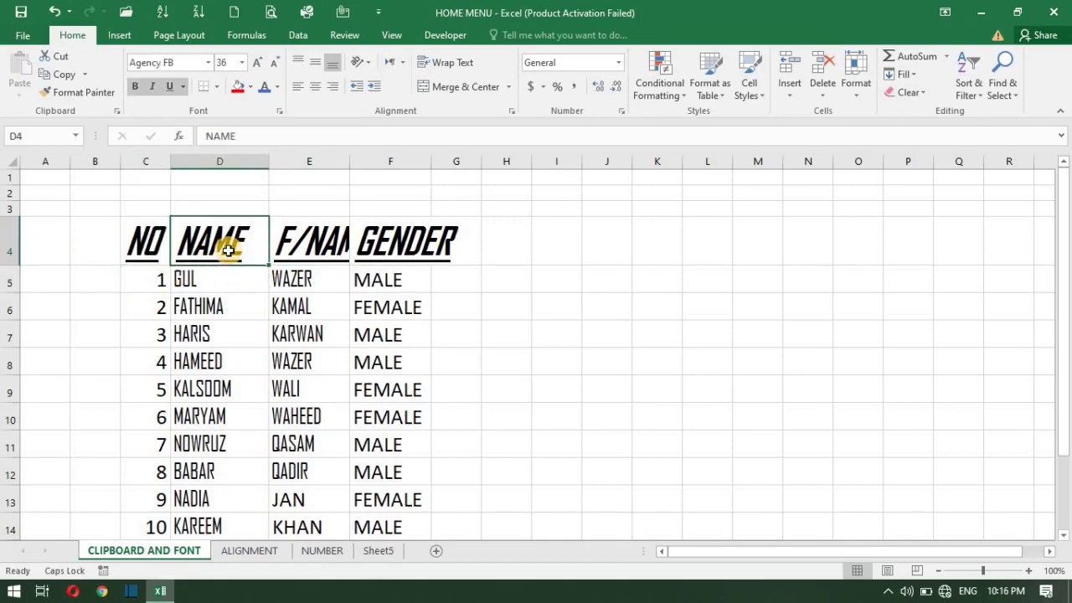
pyautogui.click(216, 87)
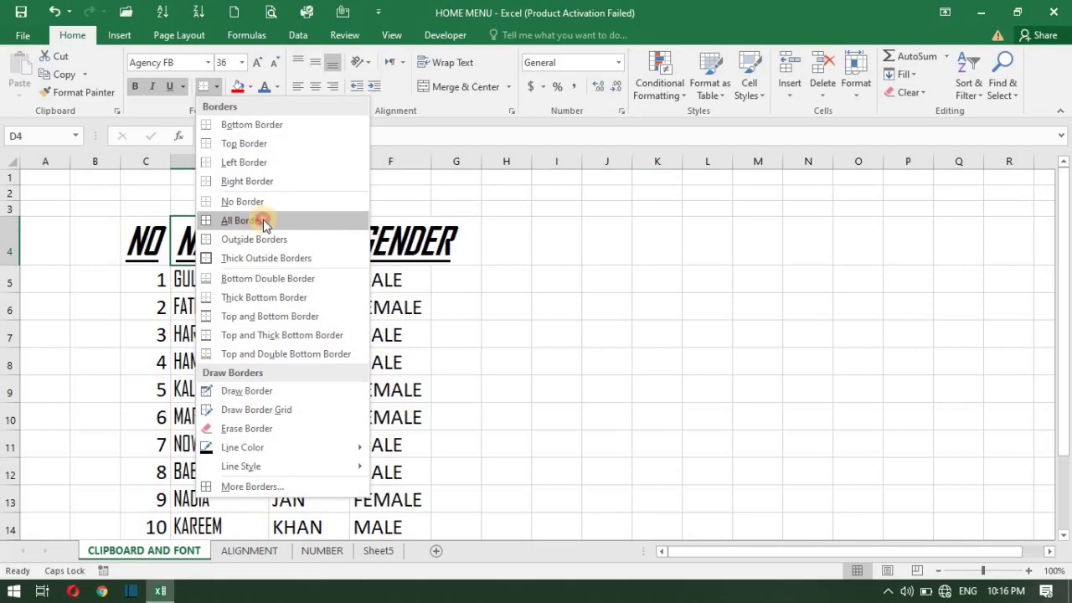
pyautogui.click(263, 222)
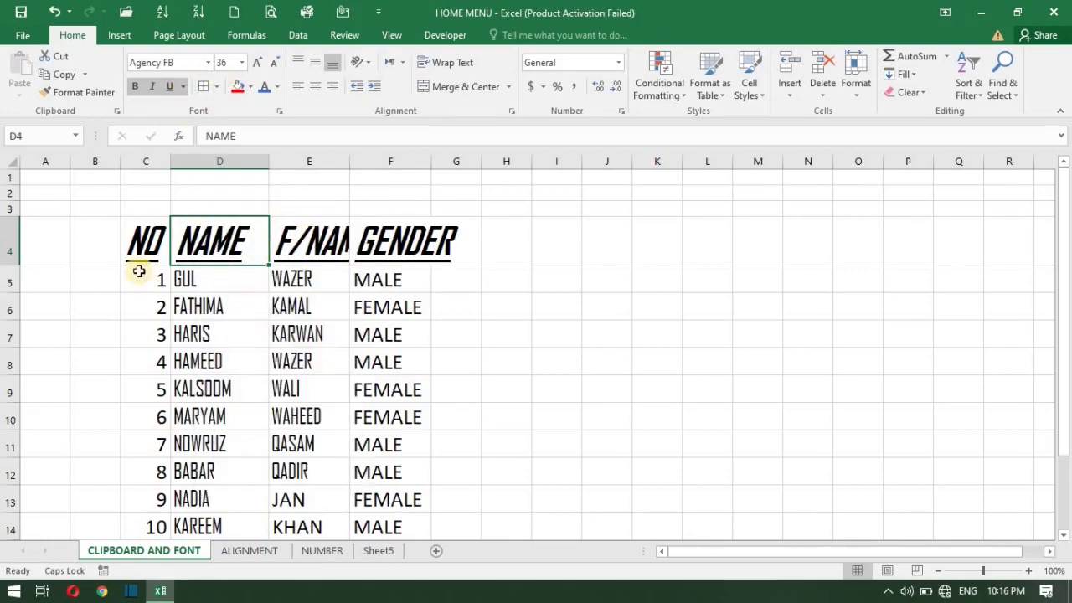
pyautogui.click(134, 241)
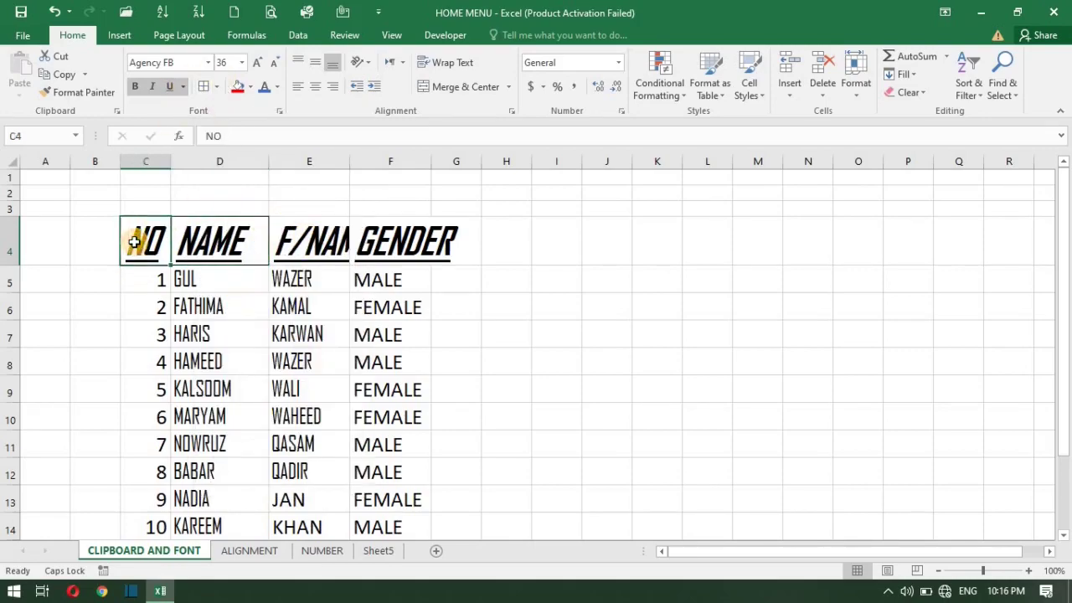
pyautogui.click(337, 246)
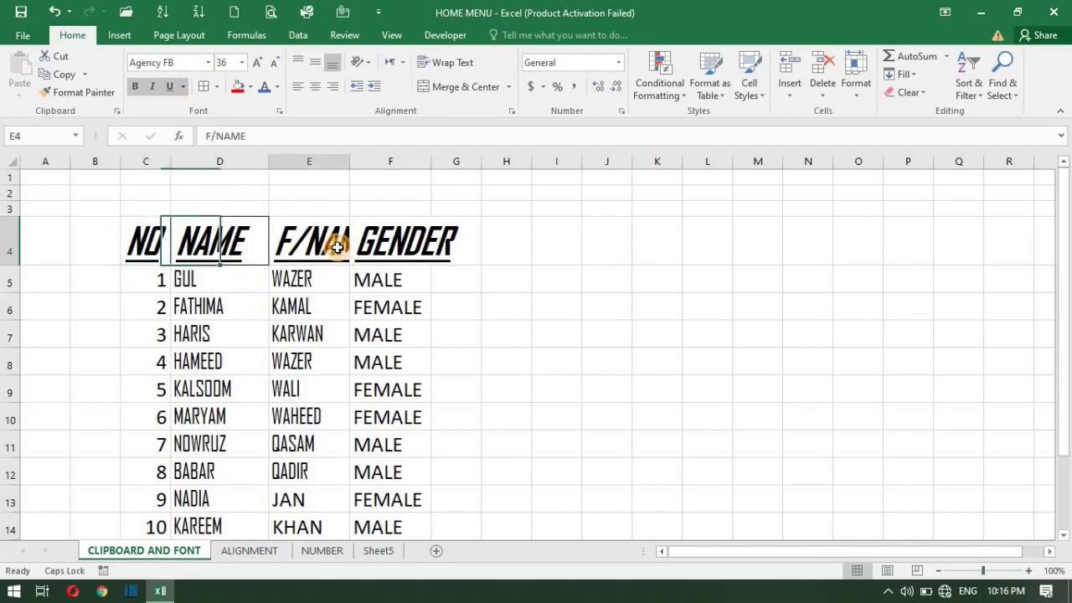
pyautogui.click(298, 306)
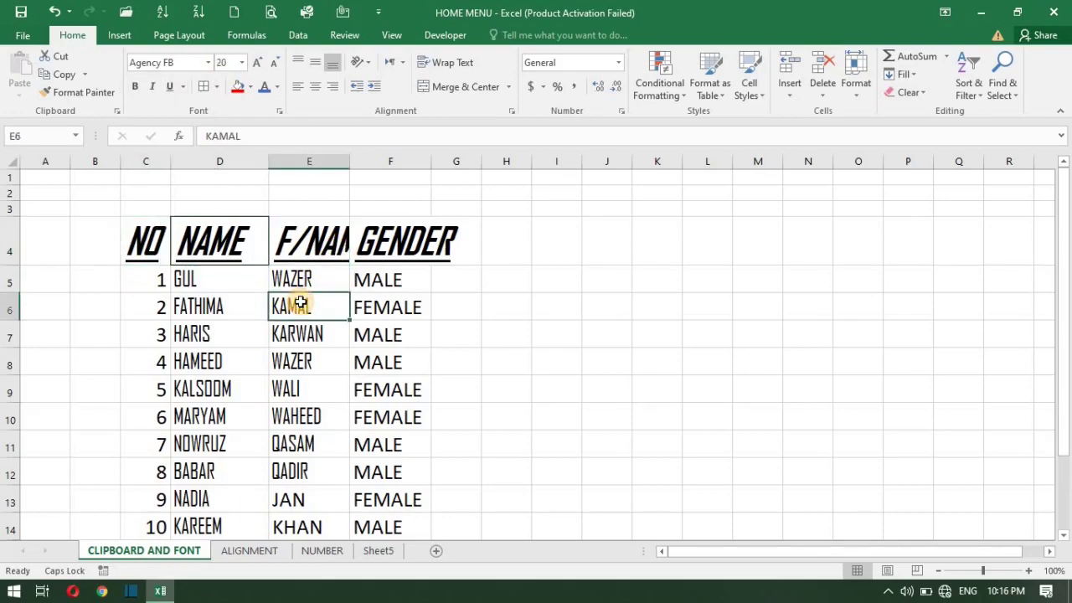
# - Show the Borders dropdown options in the Home tab's Font group
pyautogui.click(215, 87)
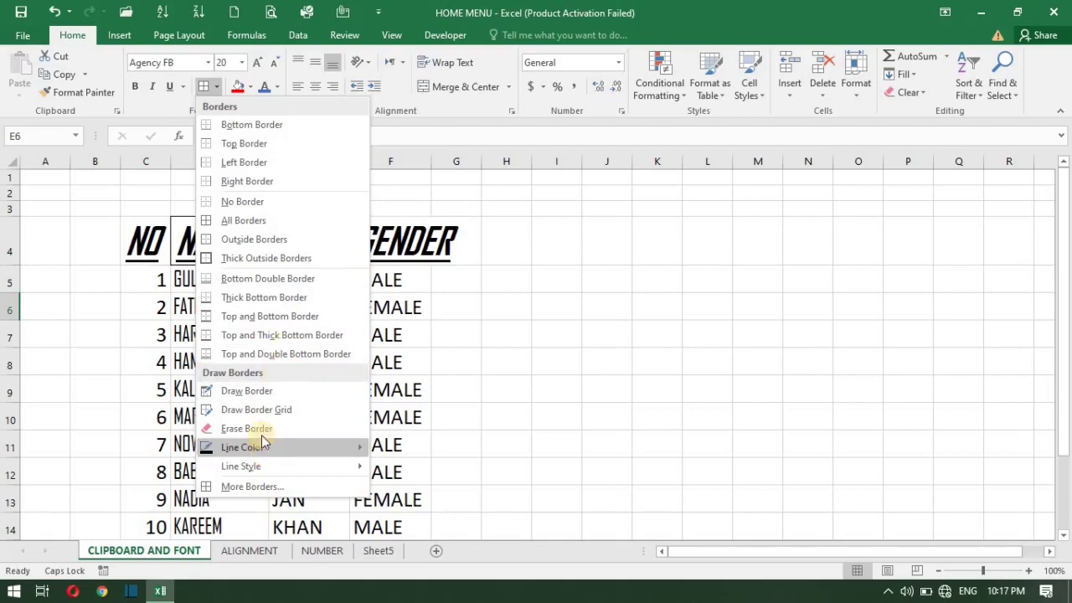
# - Hand-draw borders around the F/NAME and GENDER header cells with Draw Border
pyautogui.click(246, 392)
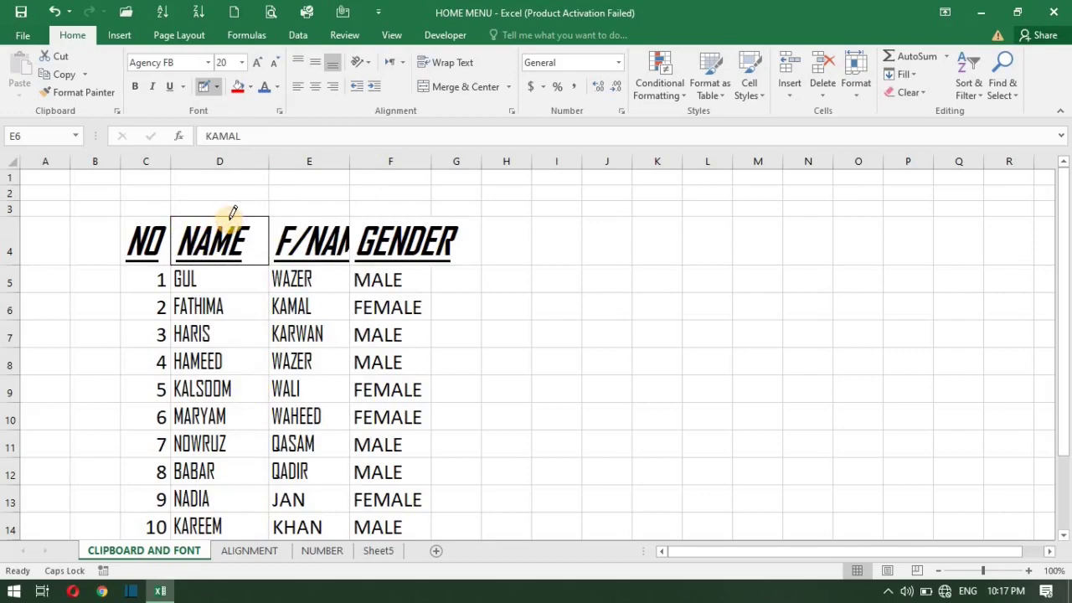
pyautogui.click(272, 217)
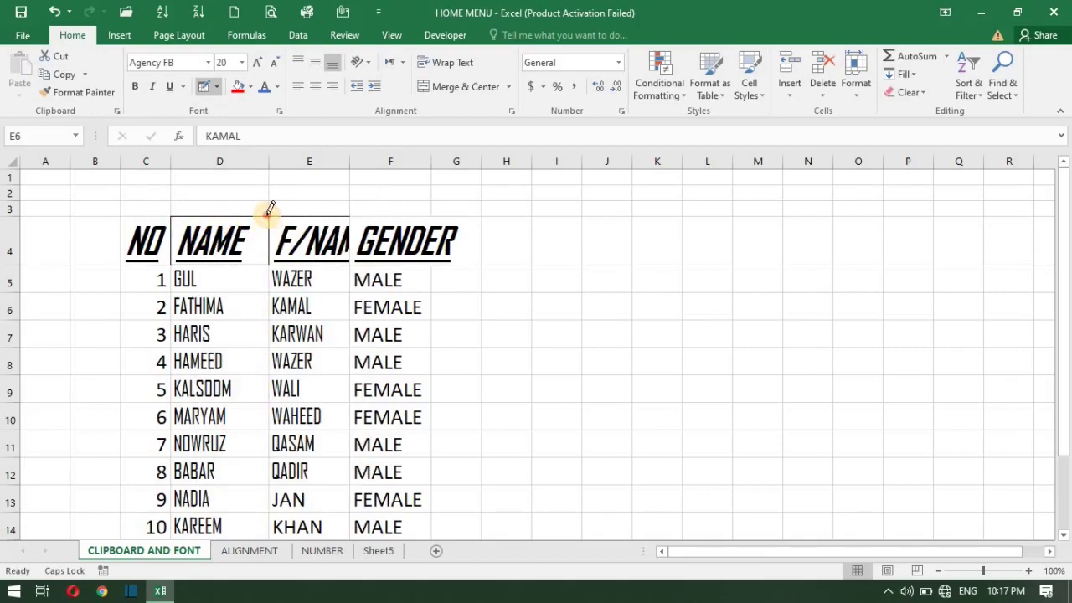
pyautogui.moveTo(270, 210); pyautogui.dragTo(419, 234)
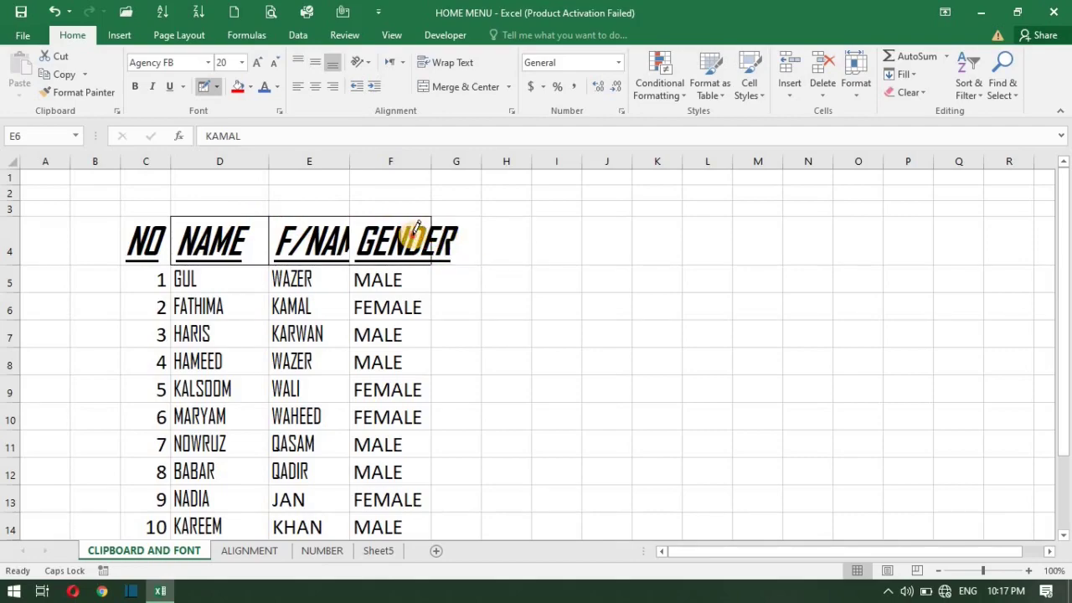
pyautogui.moveTo(416, 227)
pyautogui.mouseDown()
pyautogui.moveTo(350, 209)
pyautogui.moveTo(351, 266)
pyautogui.moveTo(598, 408)
pyautogui.moveTo(550, 383)
pyautogui.mouseUp()
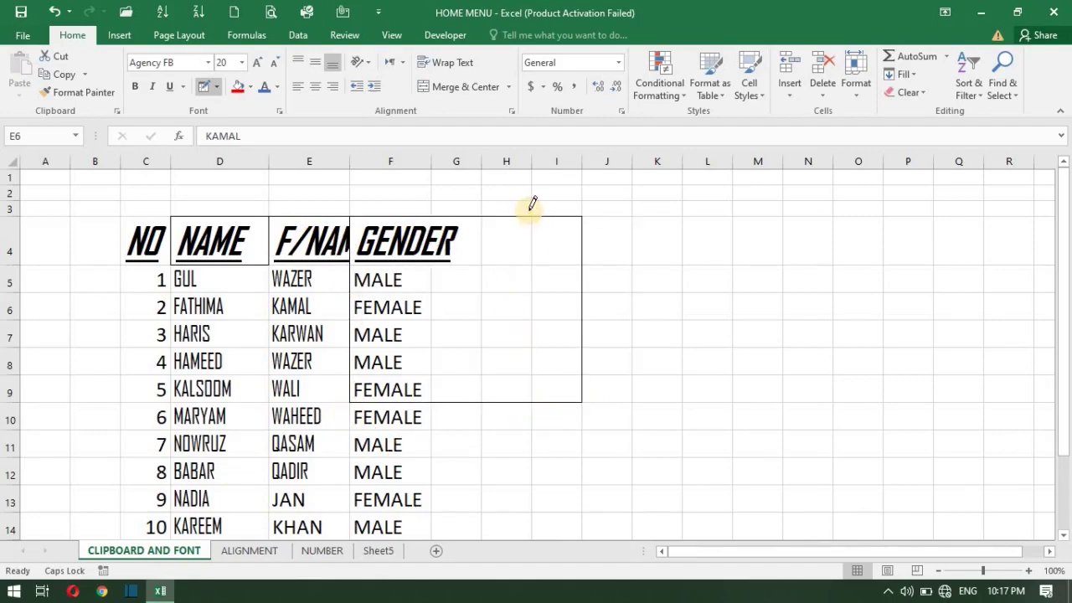
# - Draw an outline around F4:I9, a diagonal-split box in H4, and a bottom border under GENDER
pyautogui.moveTo(531, 215); pyautogui.dragTo(486, 259)
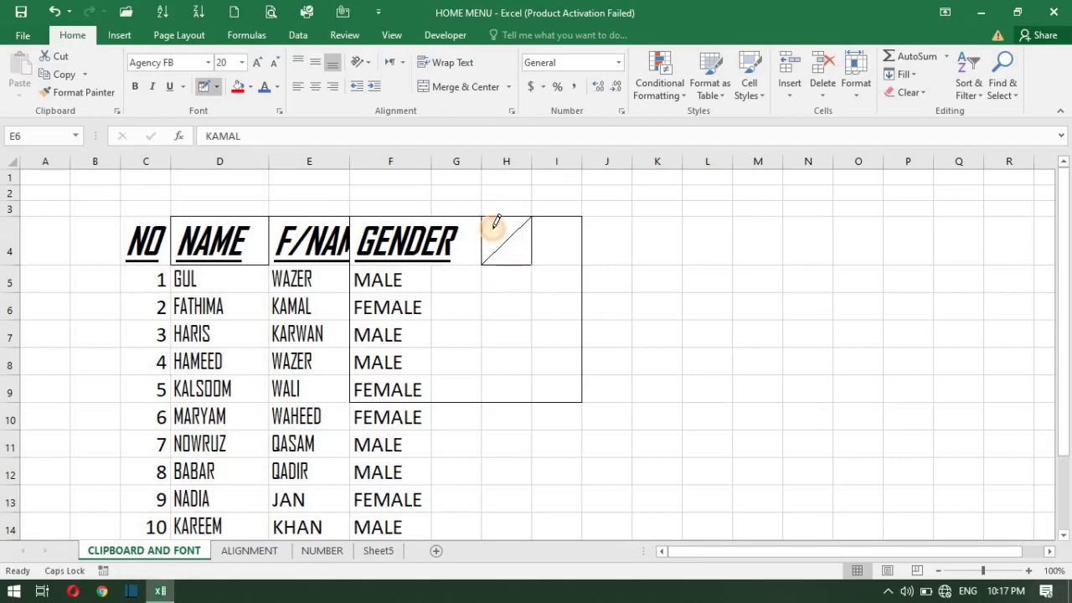
pyautogui.moveTo(488, 219); pyautogui.dragTo(522, 251)
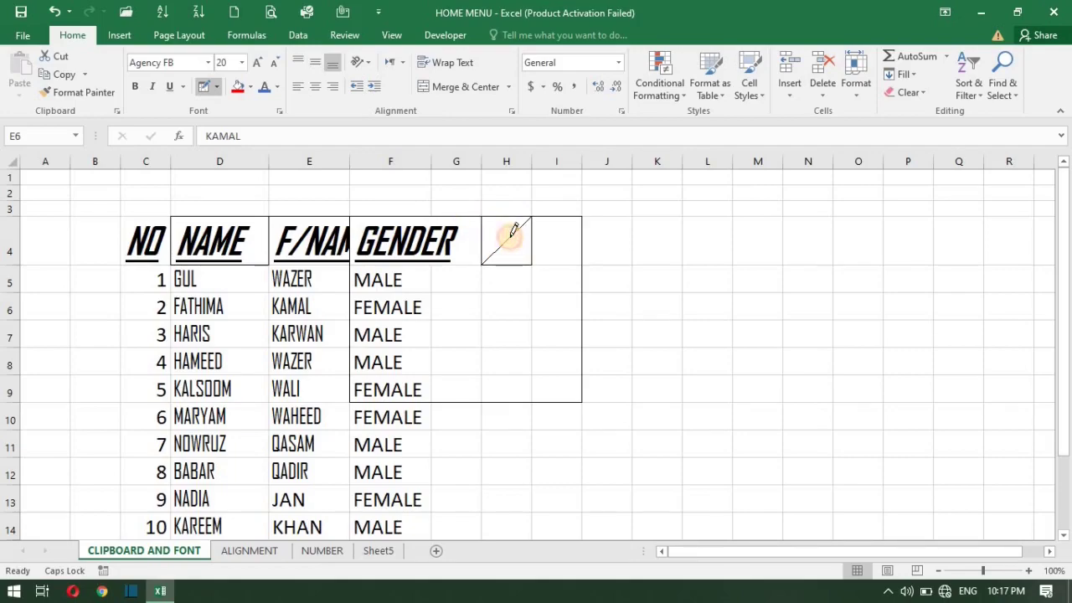
pyautogui.moveTo(445, 223); pyautogui.dragTo(360, 241)
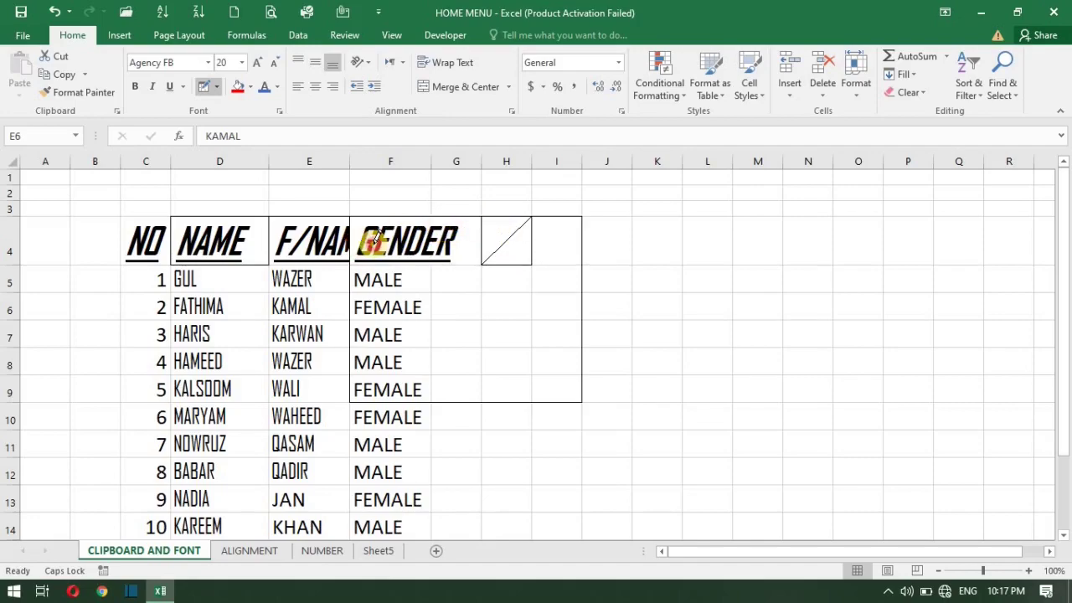
pyautogui.moveTo(434, 159); pyautogui.dragTo(473, 160)
# - Widen the GENDER column, then enlarge MALE in F5 repeatedly before shrinking it back toward 20
pyautogui.click(431, 160)
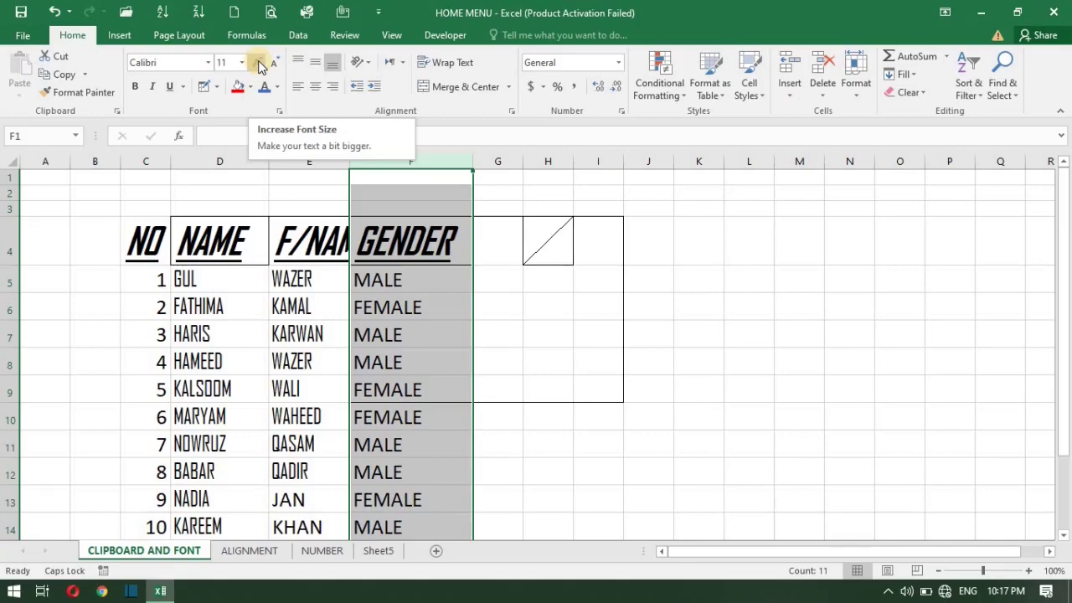
pyautogui.click(379, 286)
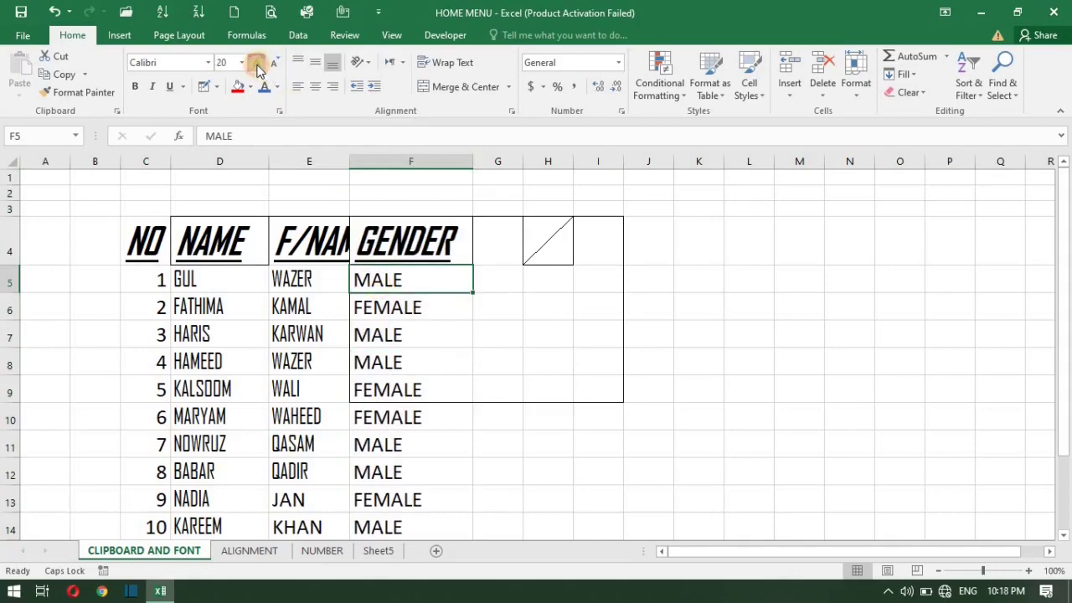
pyautogui.click(257, 67)
pyautogui.click(257, 67)
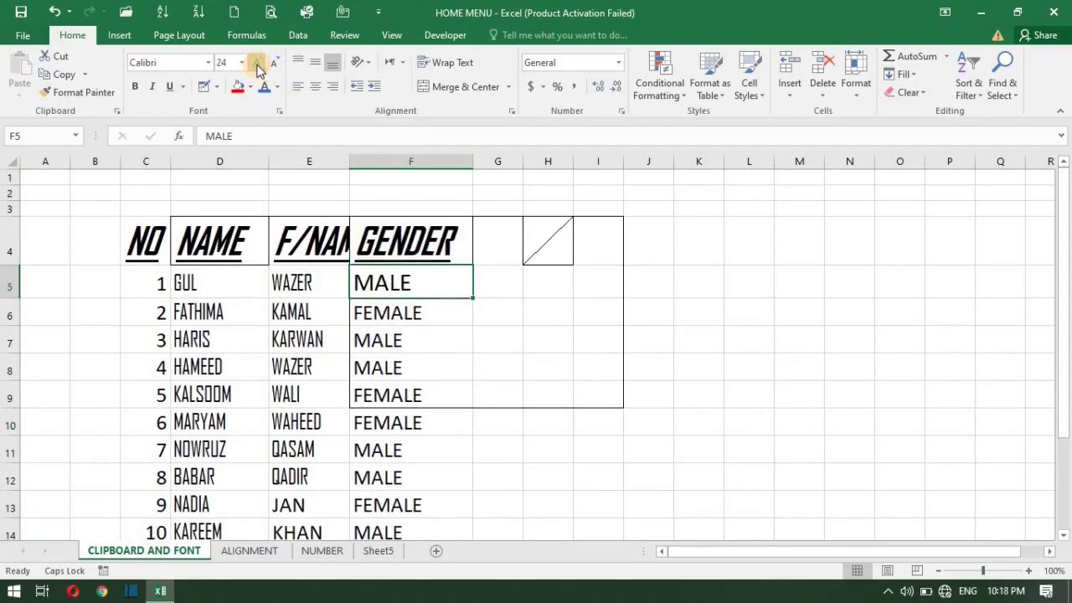
pyautogui.click(257, 67)
pyautogui.click(257, 67)
pyautogui.click(257, 67)
pyautogui.click(257, 67)
pyautogui.click(257, 67)
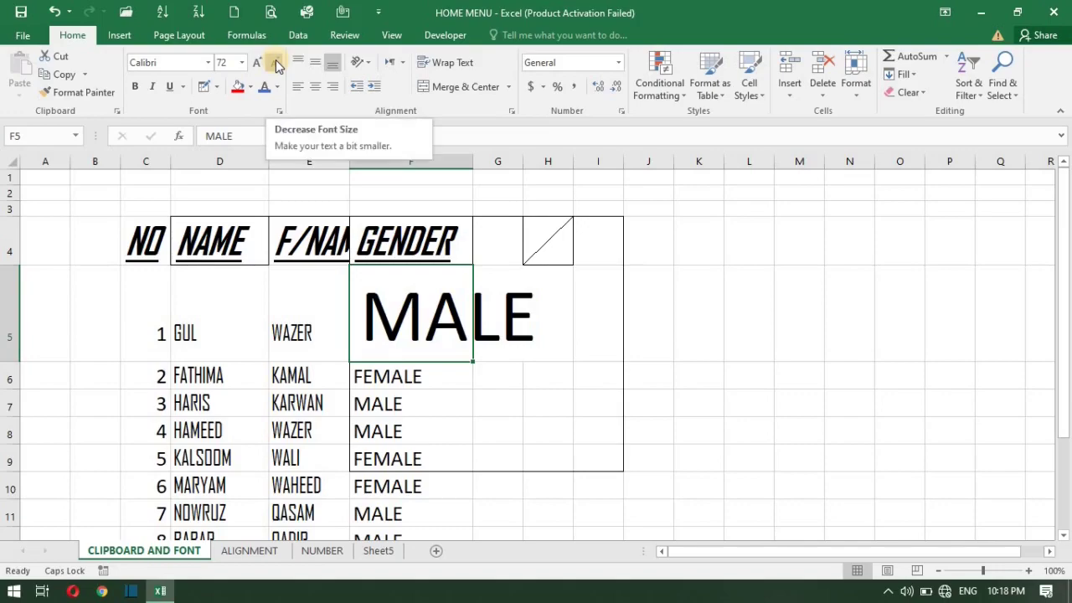
pyautogui.click(277, 66)
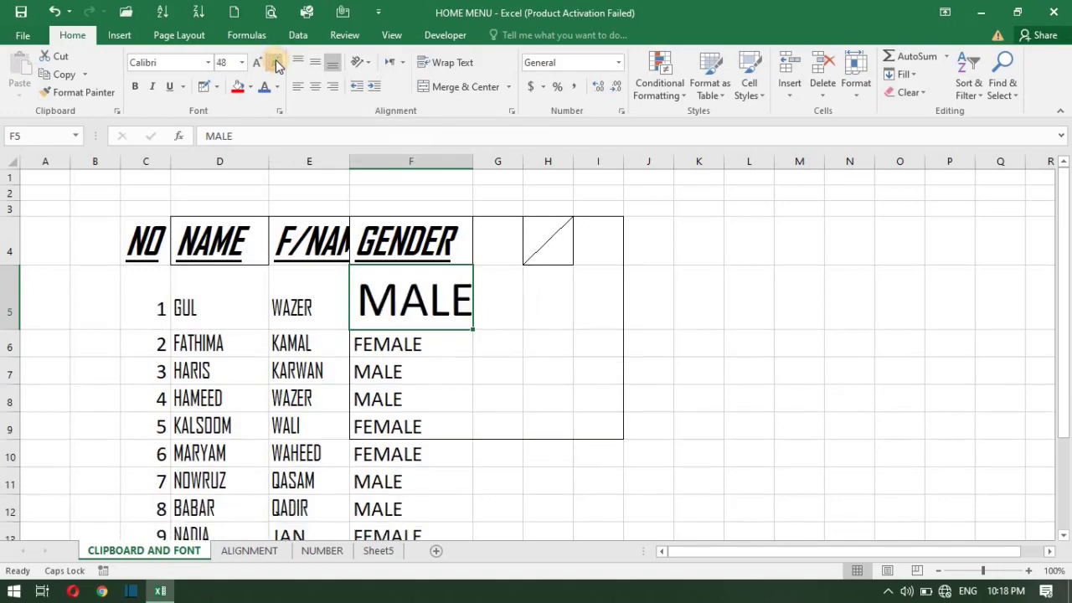
pyautogui.click(277, 66)
pyautogui.click(278, 67)
pyautogui.click(277, 66)
pyautogui.click(278, 67)
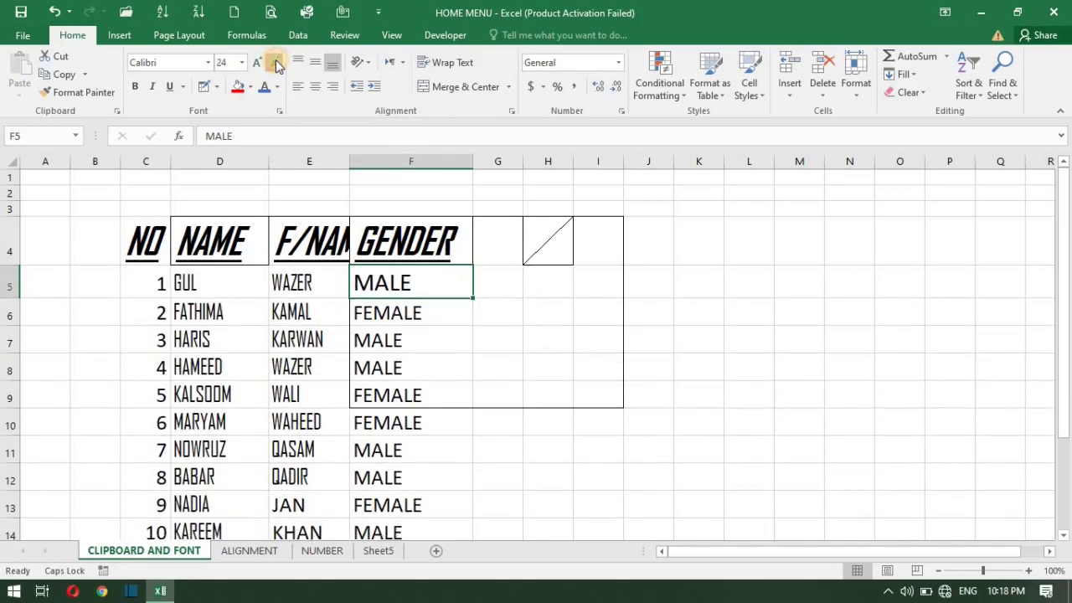
pyautogui.click(277, 66)
pyautogui.click(278, 66)
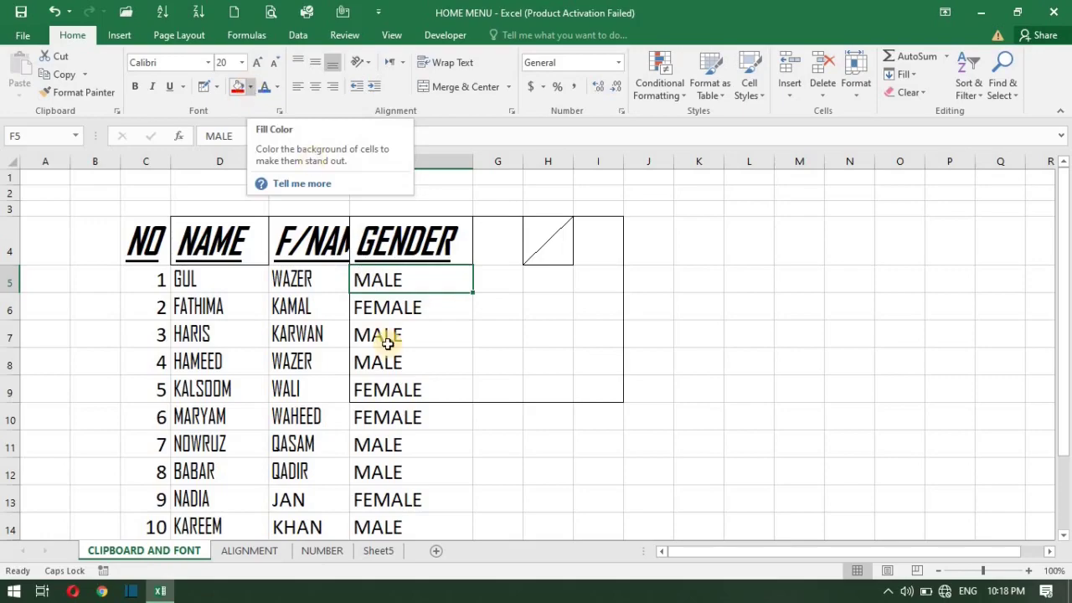
# - Replace the trial red fill on FEMALE in F6 with magenta from More Colors
pyautogui.click(392, 308)
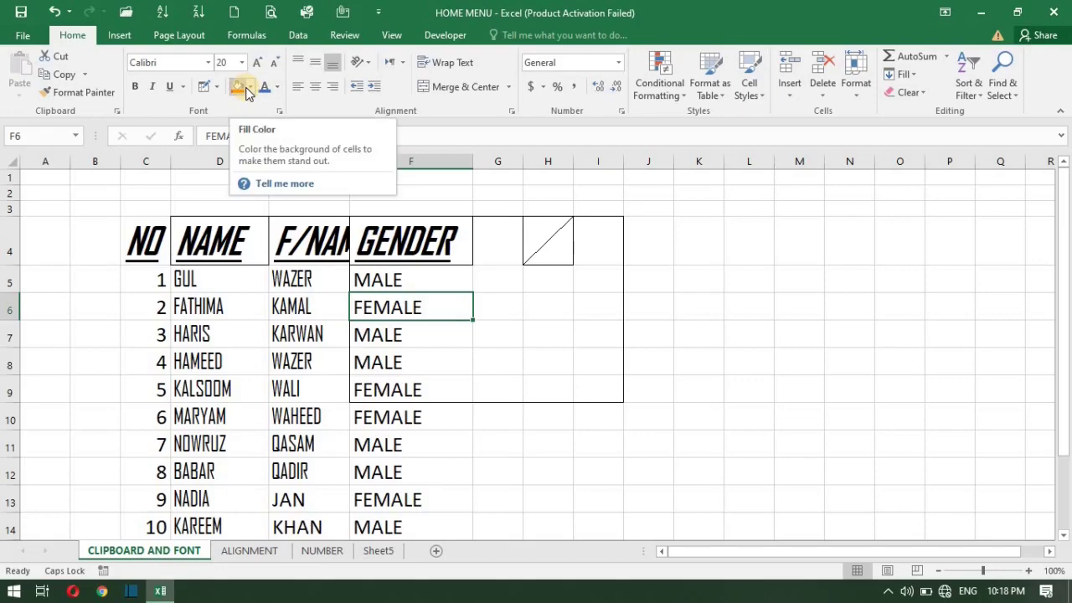
pyautogui.click(239, 87)
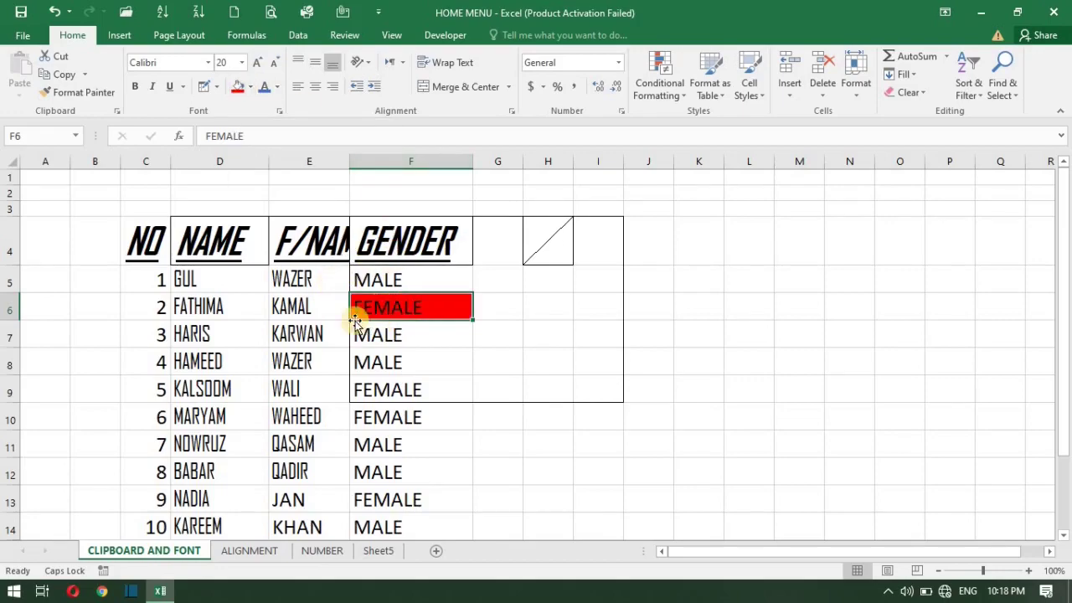
pyautogui.click(250, 88)
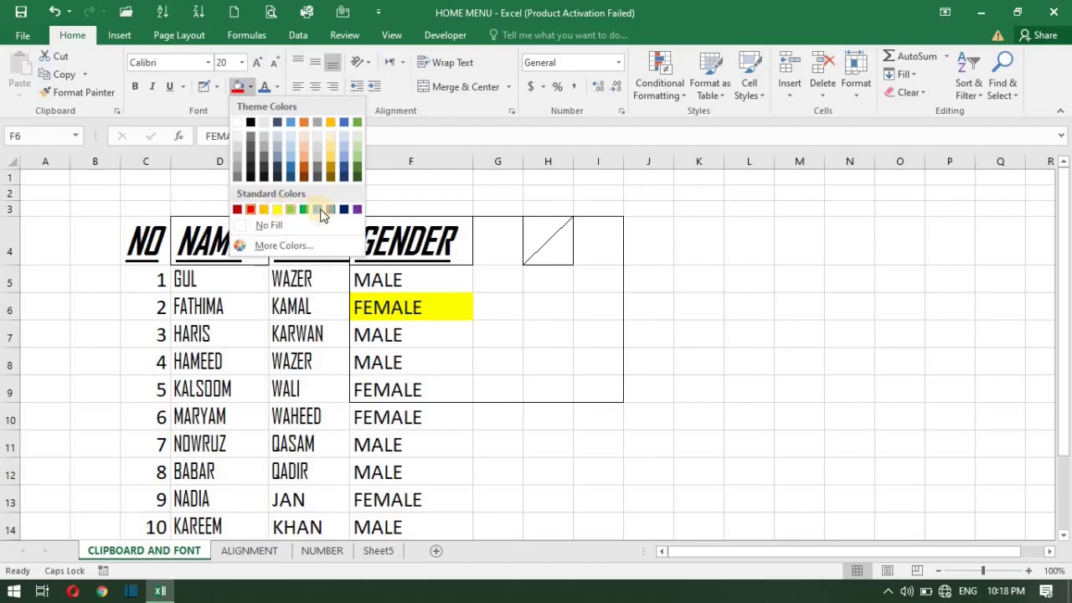
pyautogui.click(292, 246)
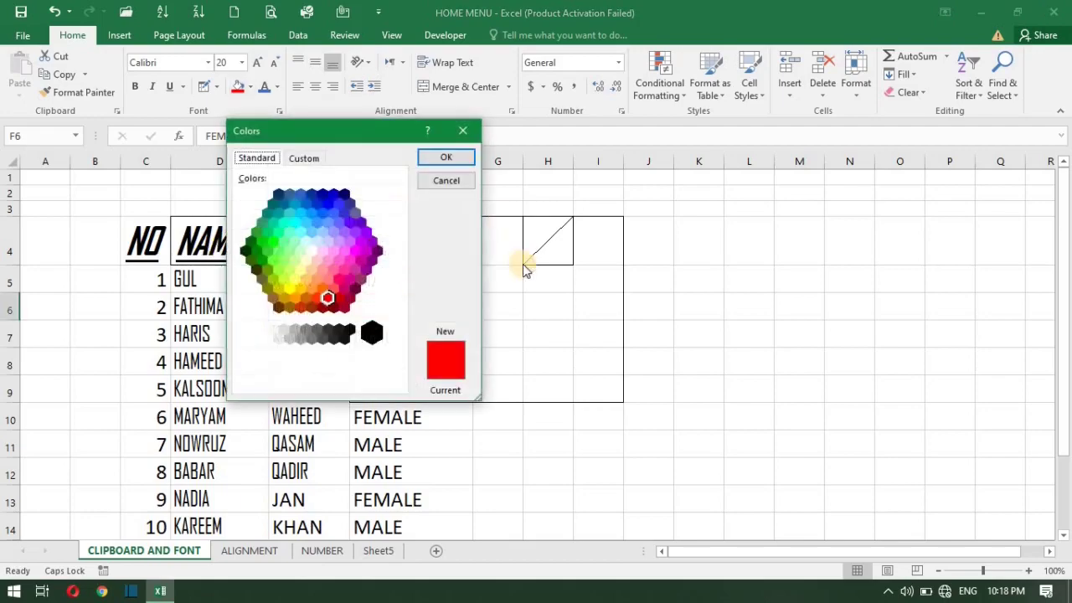
pyautogui.click(328, 230)
pyautogui.click(366, 251)
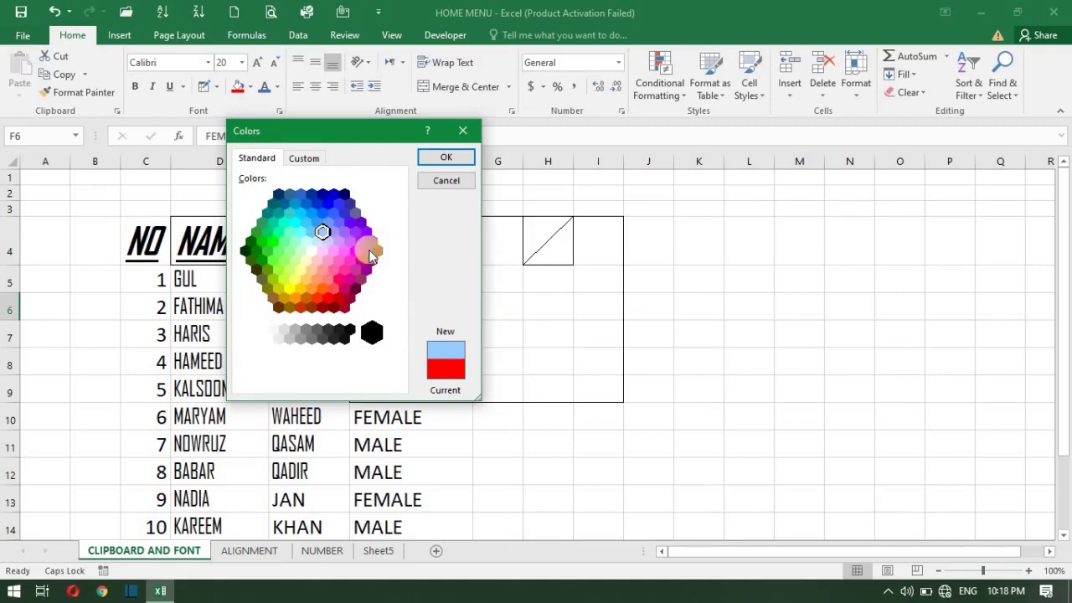
pyautogui.click(452, 157)
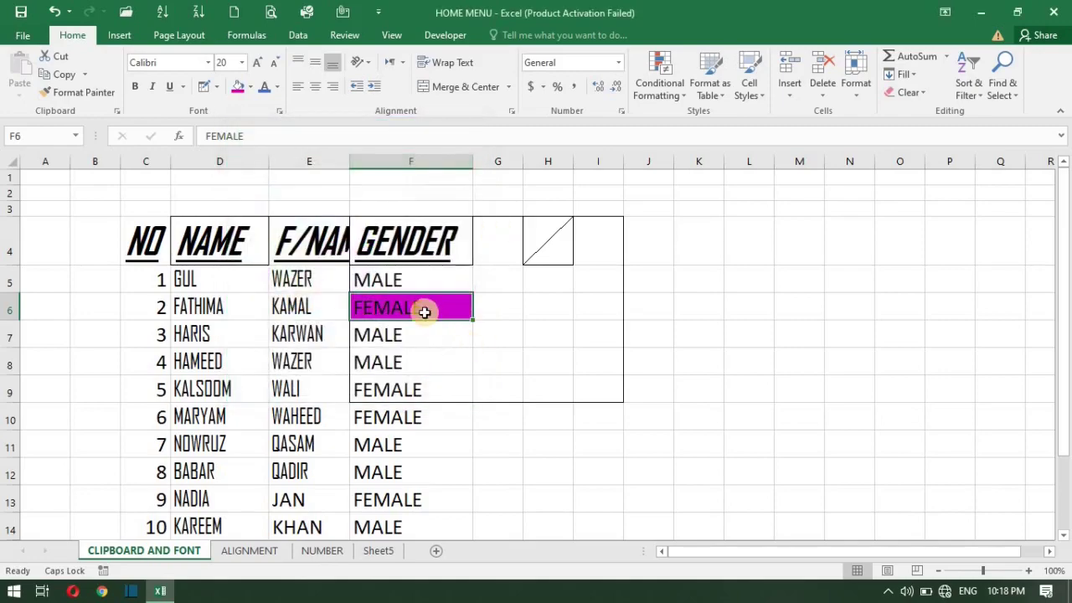
# - Color the FEMALE text in F6 orange using the Font Color dropdown
pyautogui.click(278, 88)
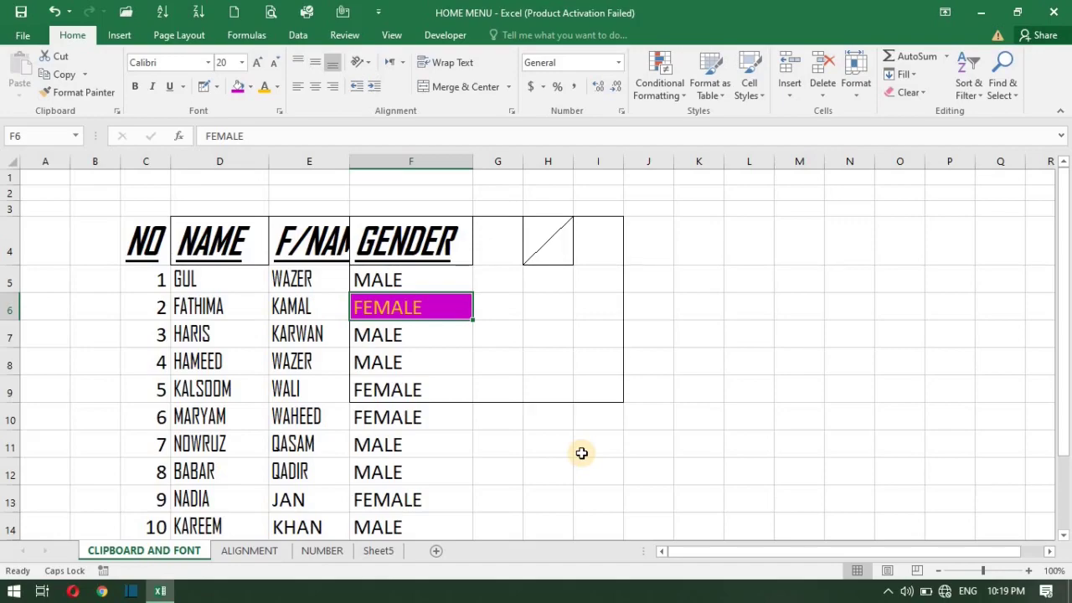
pyautogui.click(890, 592)
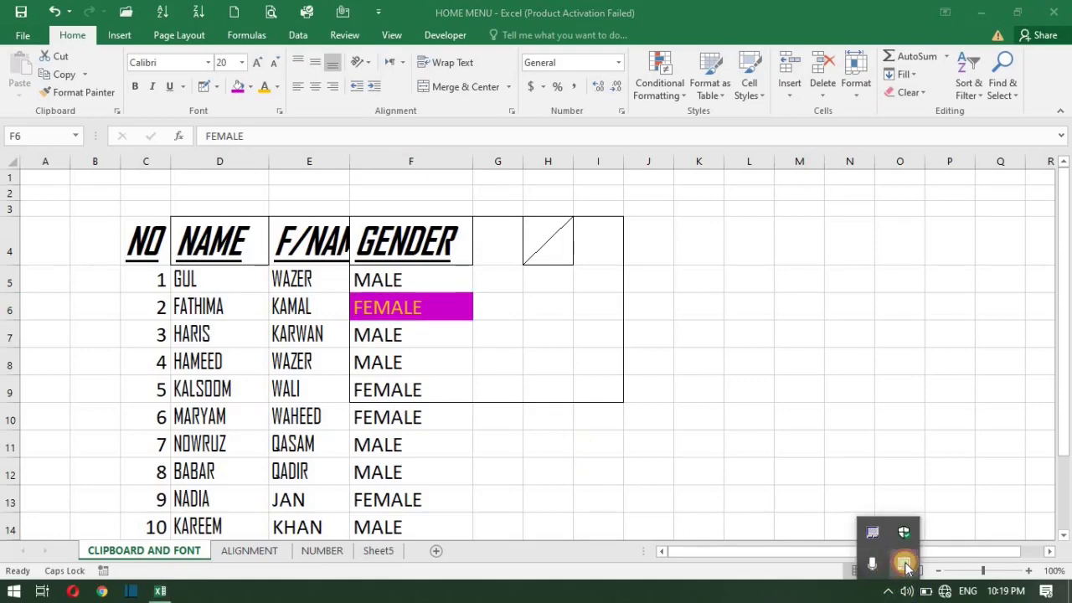